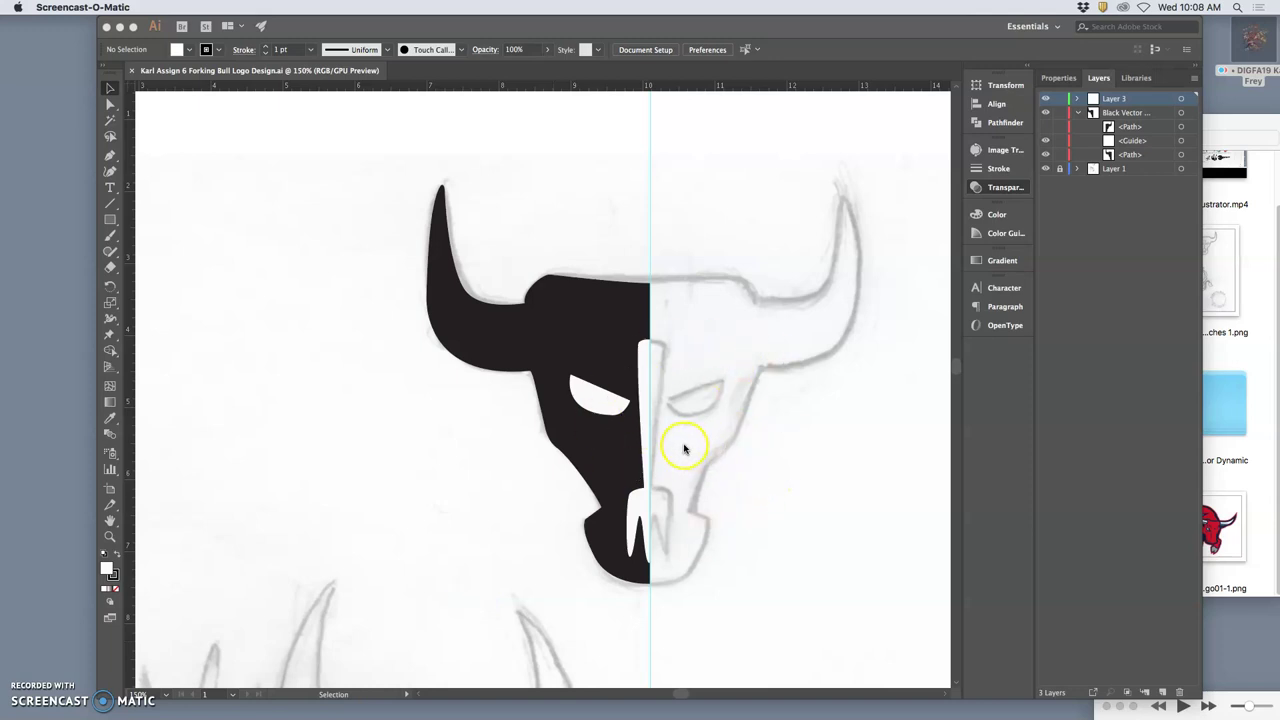
# Switch from the Illustrator bull logo to the Chrome window showing the Assignment Sheets page.
pyautogui.moveTo(869, 712)
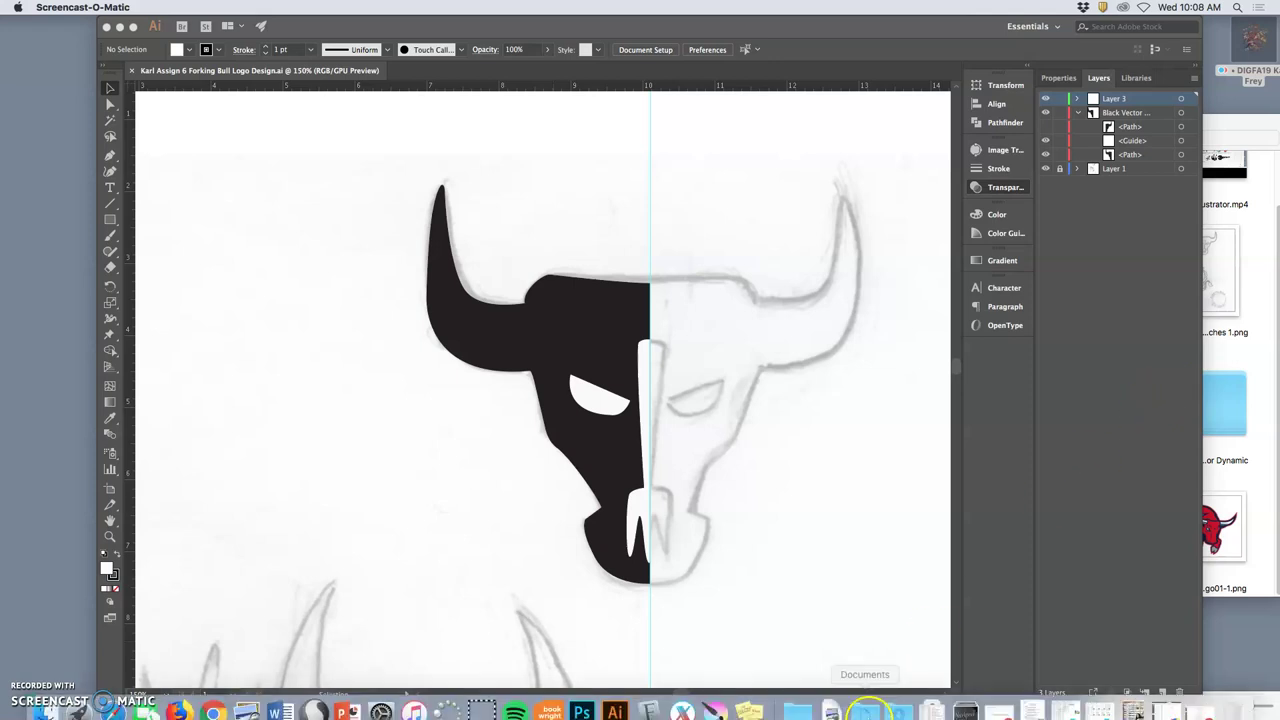
pyautogui.click(1172, 690)
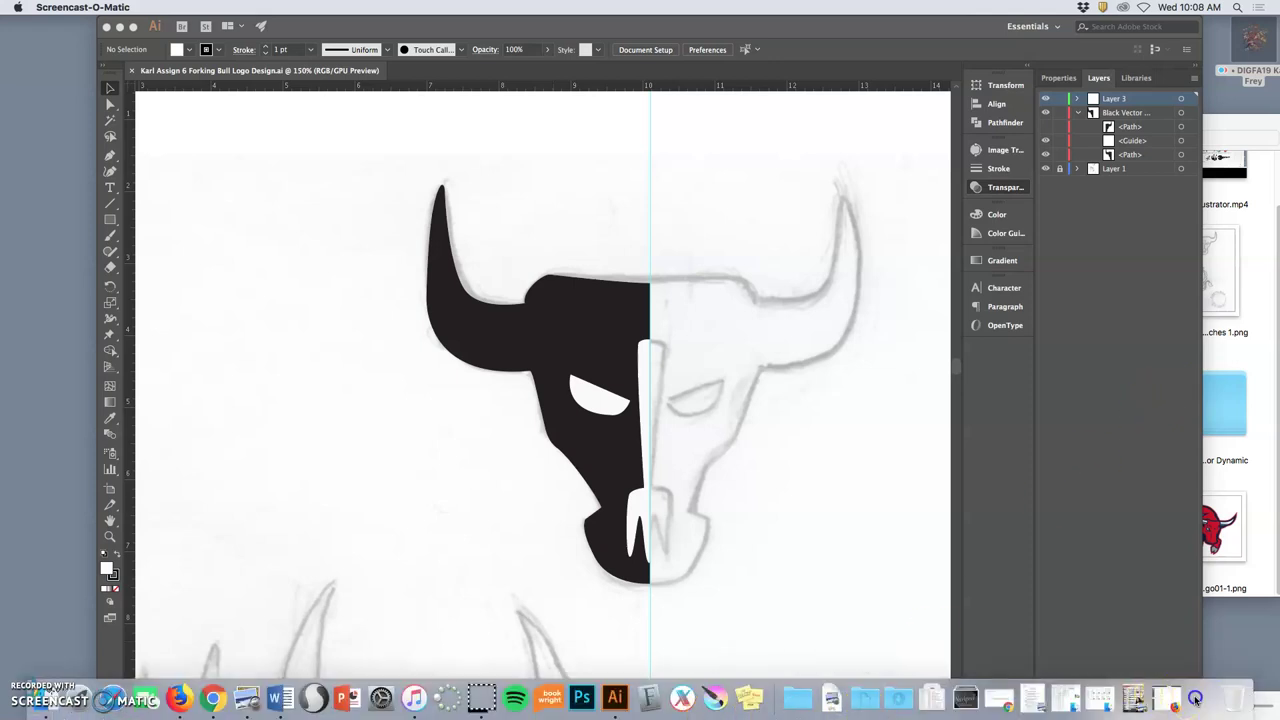
# Scroll up and down through the Assignment Sheets list in Canvas.
pyautogui.scroll(15, 680, 112)
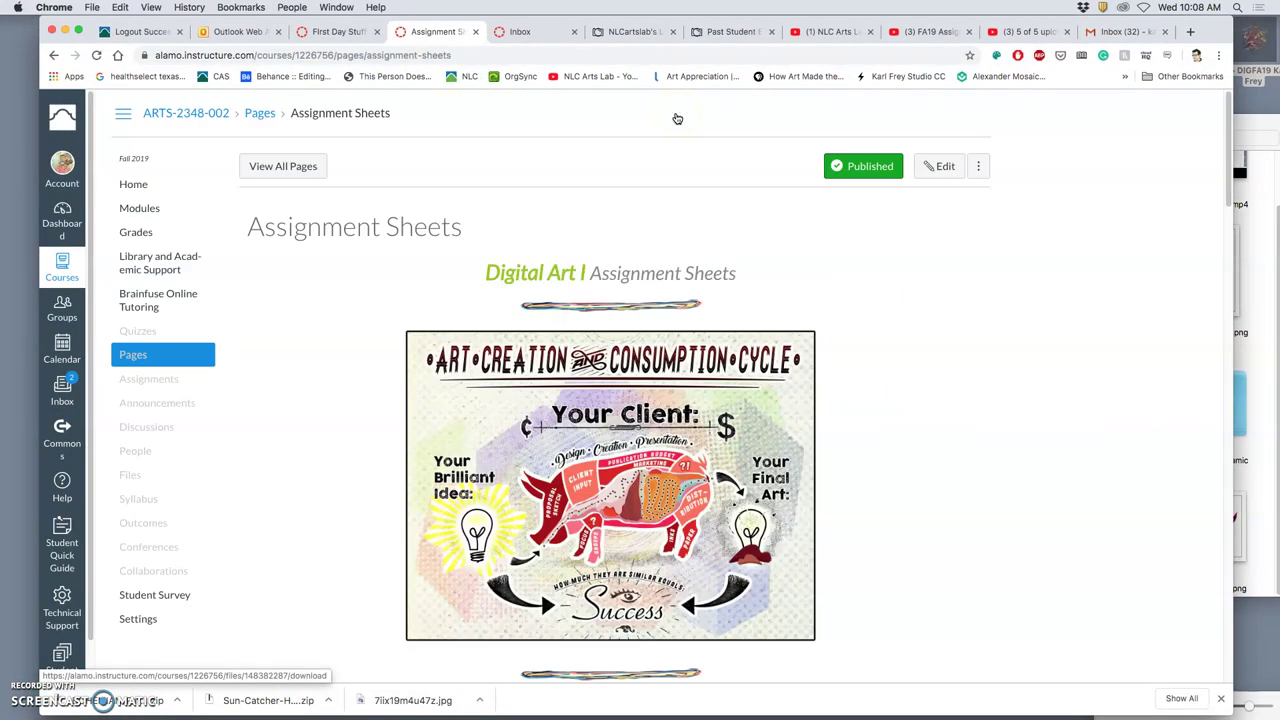
pyautogui.scroll(-10, 628, 330)
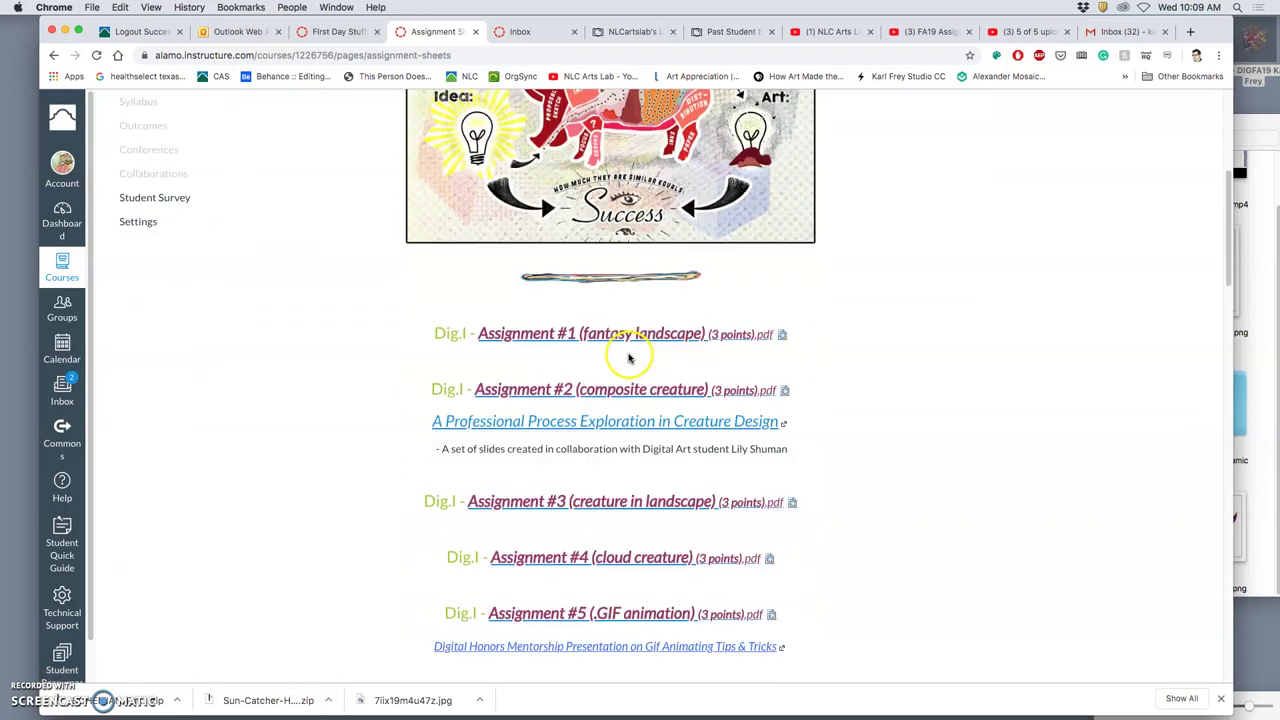
pyautogui.scroll(-8, 640, 360)
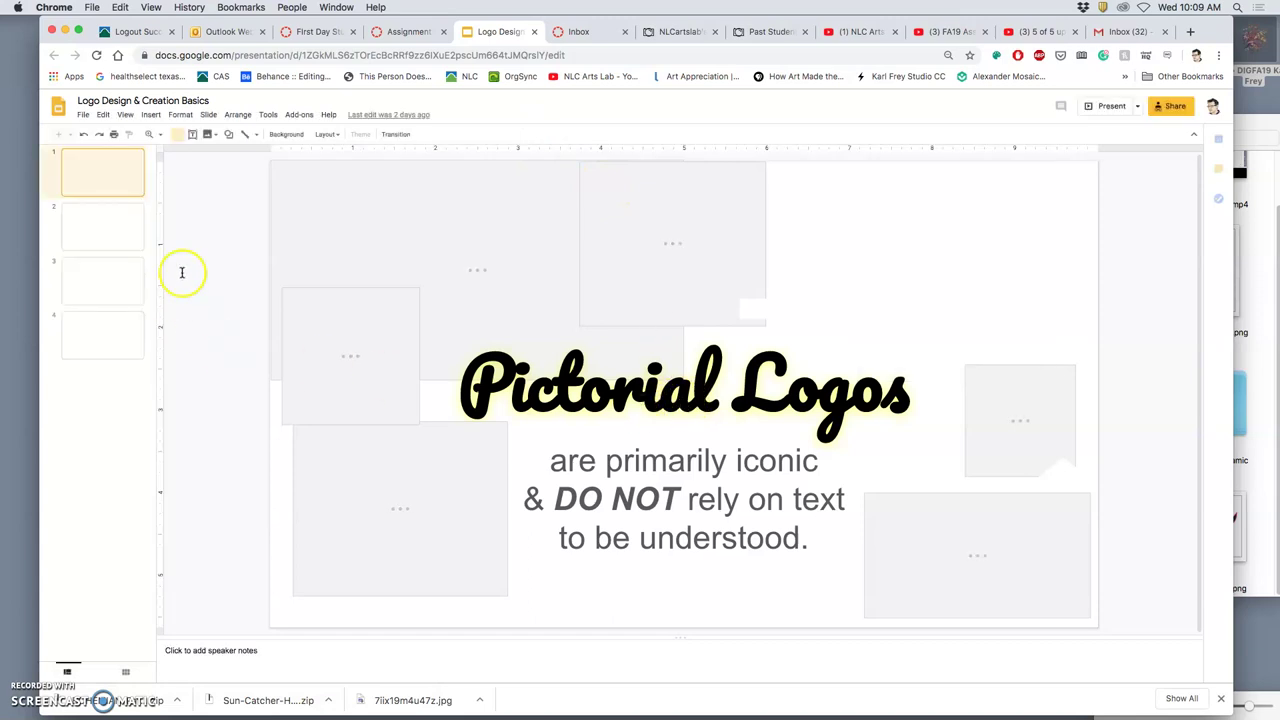
# Browse the Logotypes, Combined Logos, A Good Logo Is, Pictorial Logos and design-approaches slides, ending on slide 6.
pyautogui.click(117, 242)
pyautogui.click(117, 183)
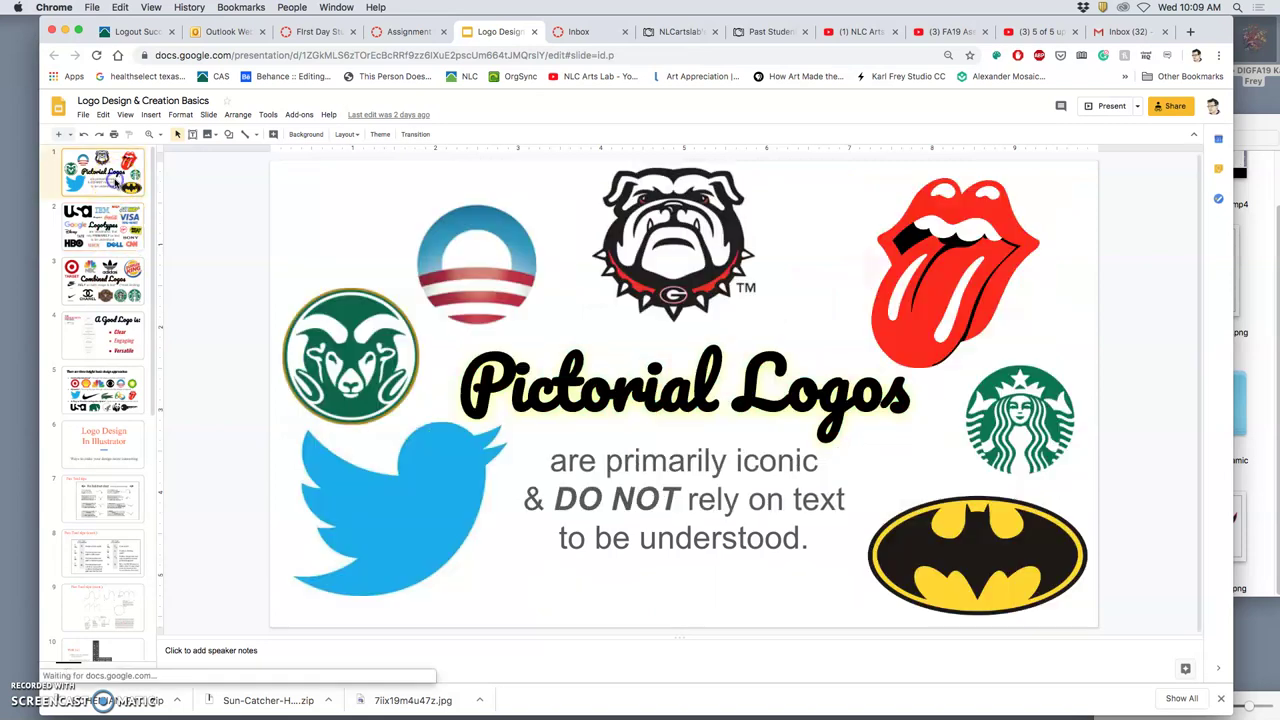
pyautogui.click(118, 281)
pyautogui.click(113, 352)
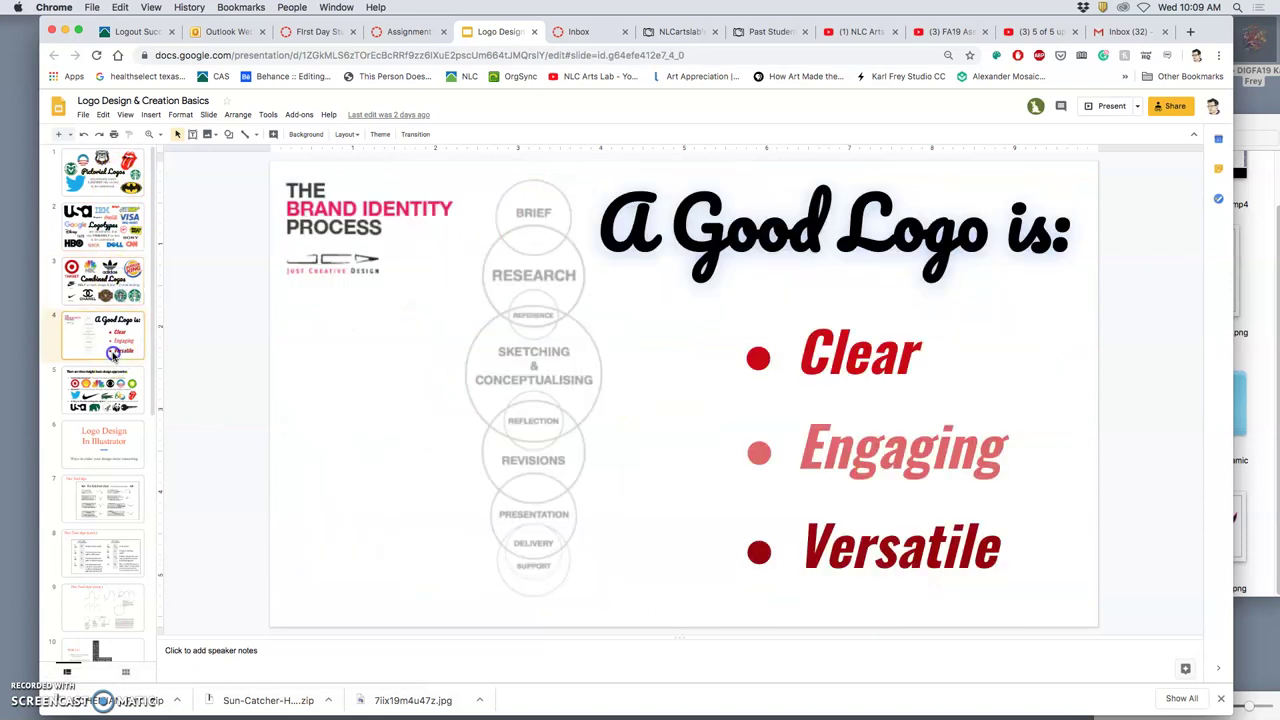
pyautogui.click(105, 226)
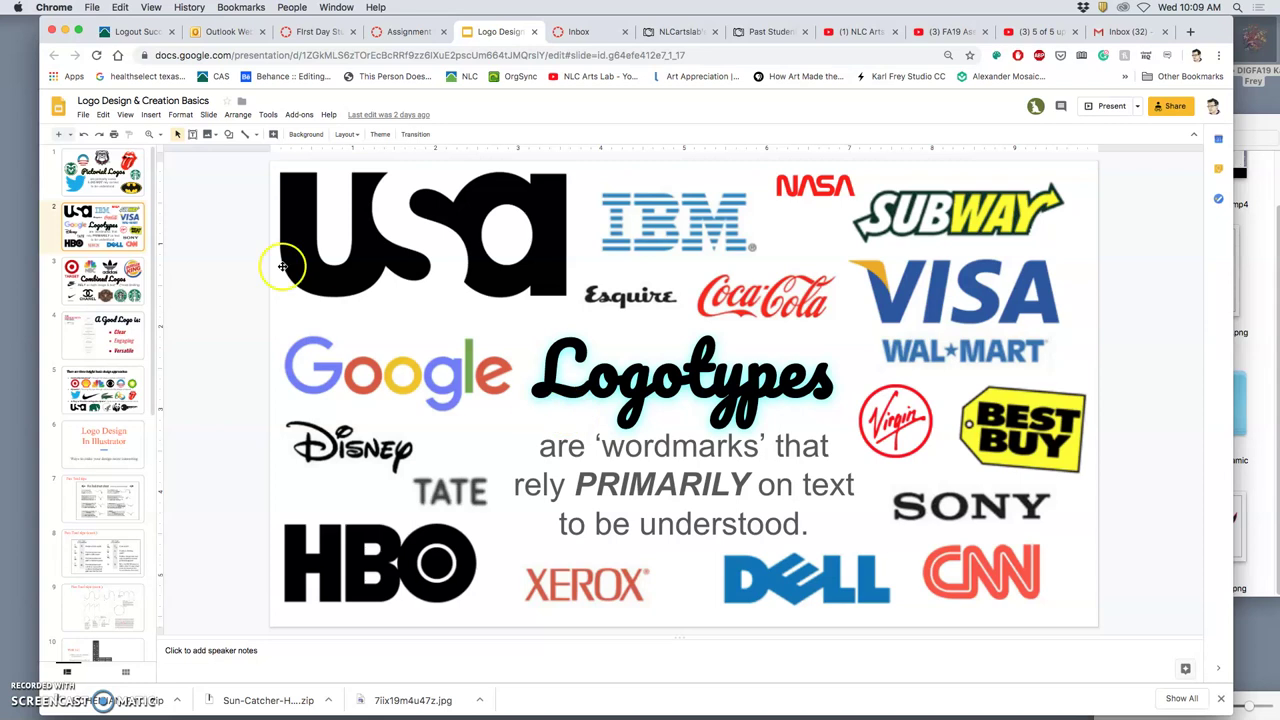
pyautogui.click(111, 188)
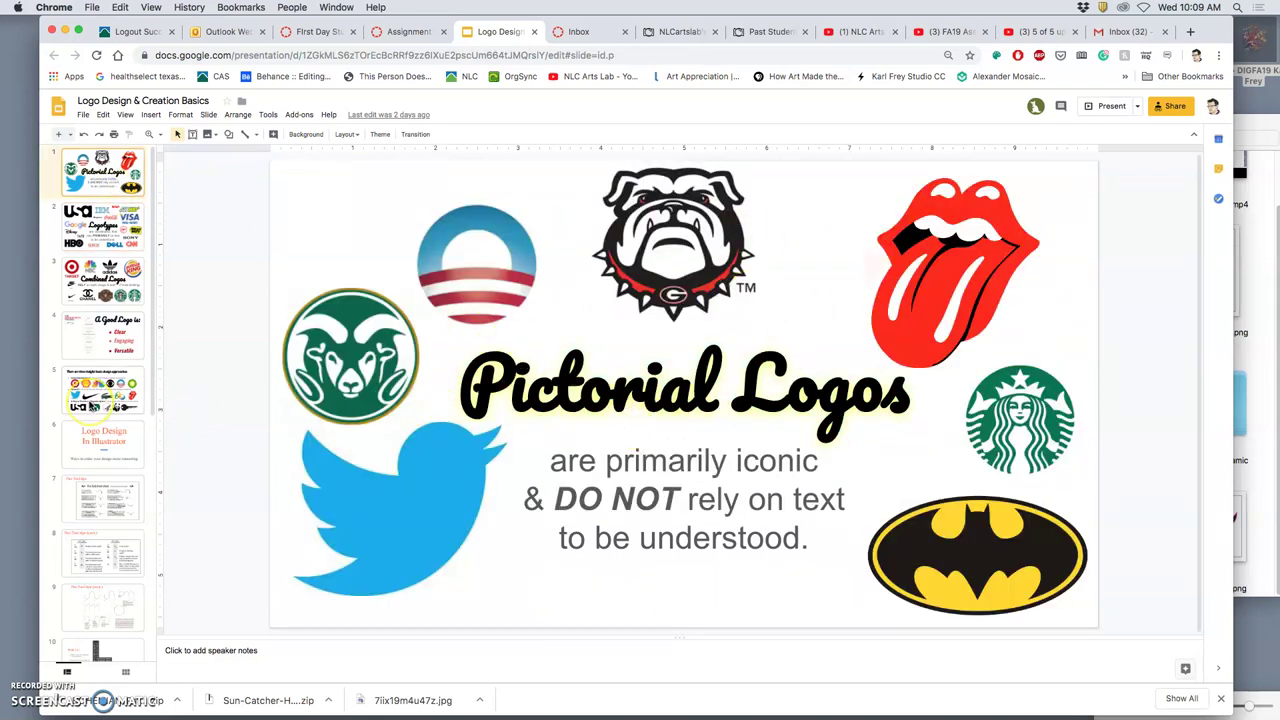
pyautogui.click(90, 404)
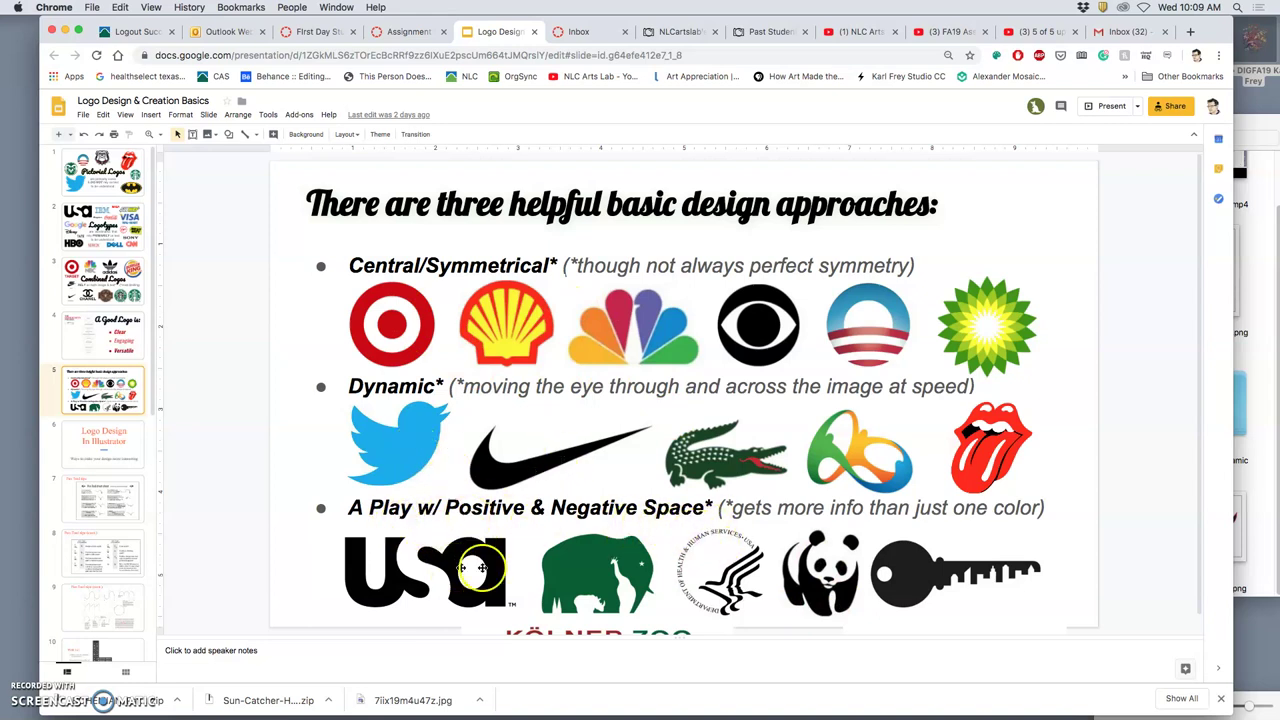
pyautogui.click(92, 439)
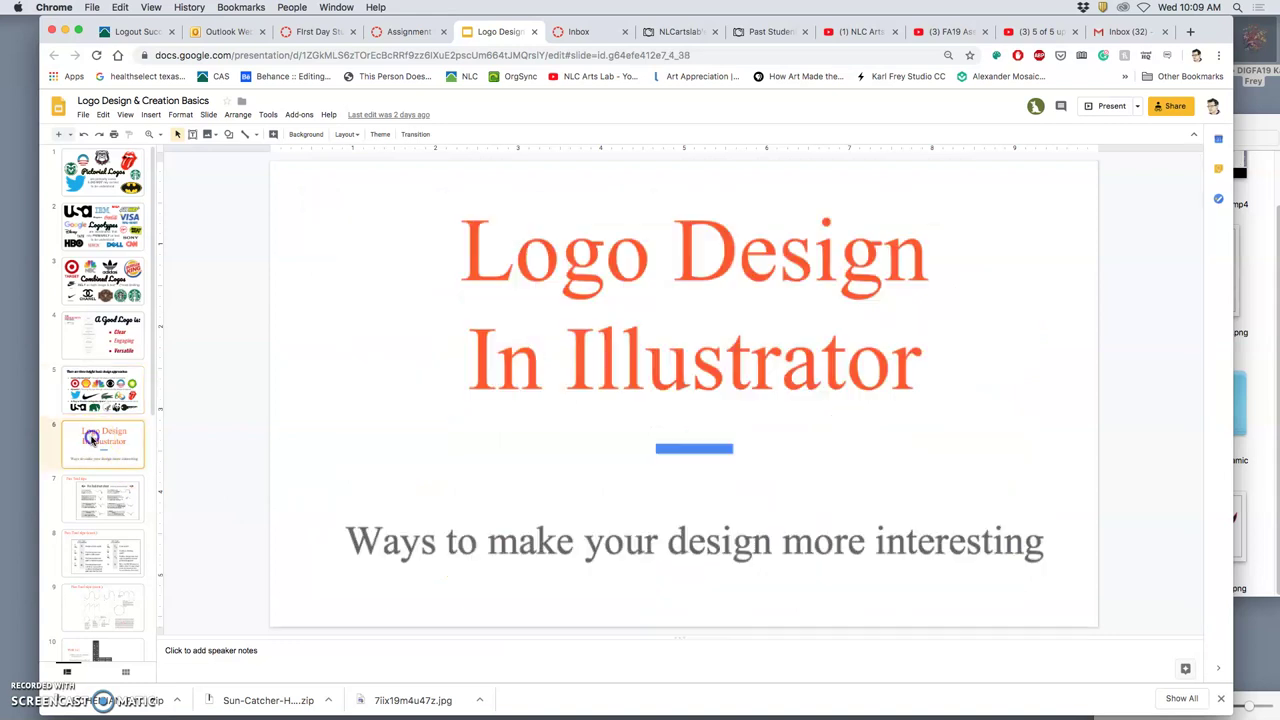
# Step through Pen Tool tips slides 7–9, including the path diagrams, to reach slide 10, Width Tool.
pyautogui.click(101, 502)
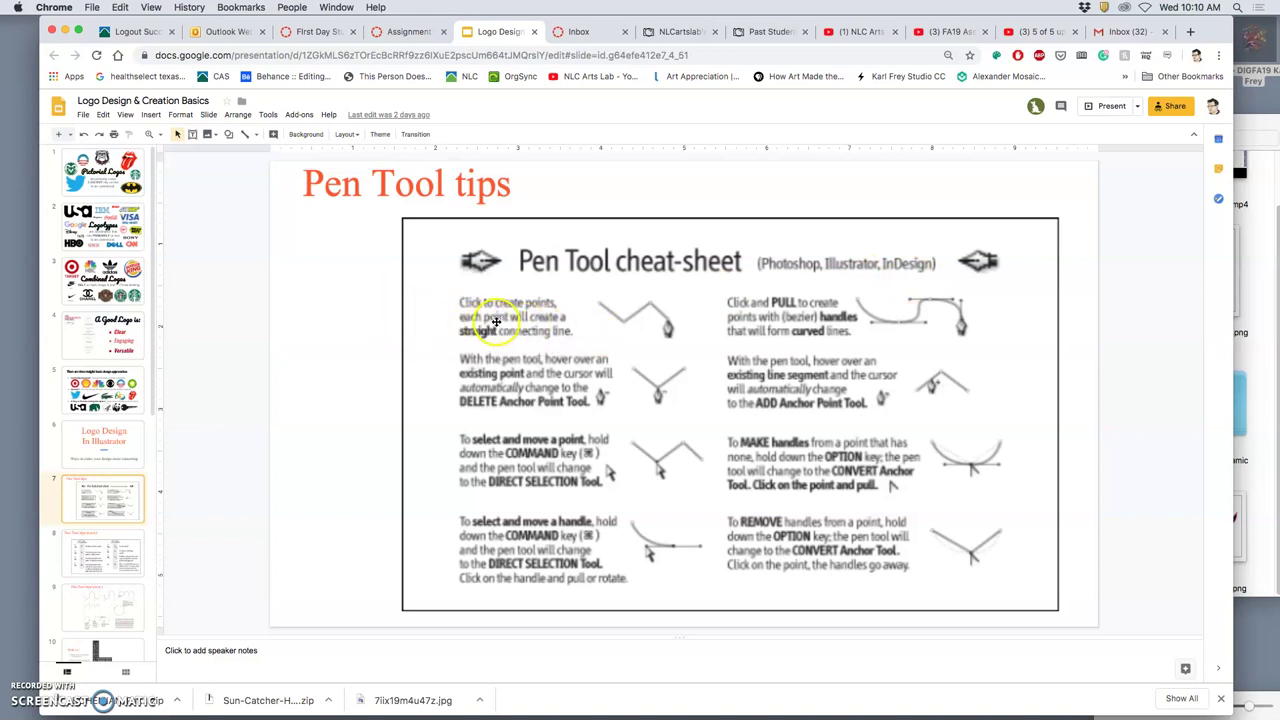
pyautogui.click(110, 551)
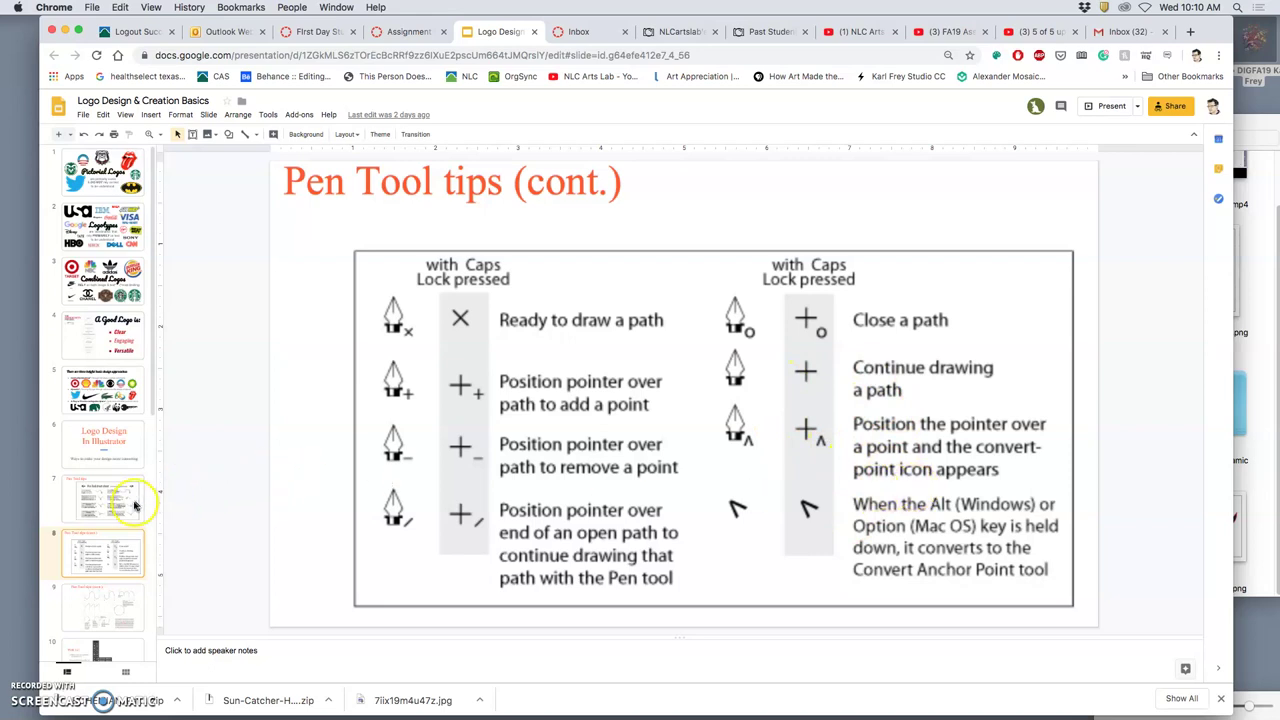
pyautogui.click(97, 598)
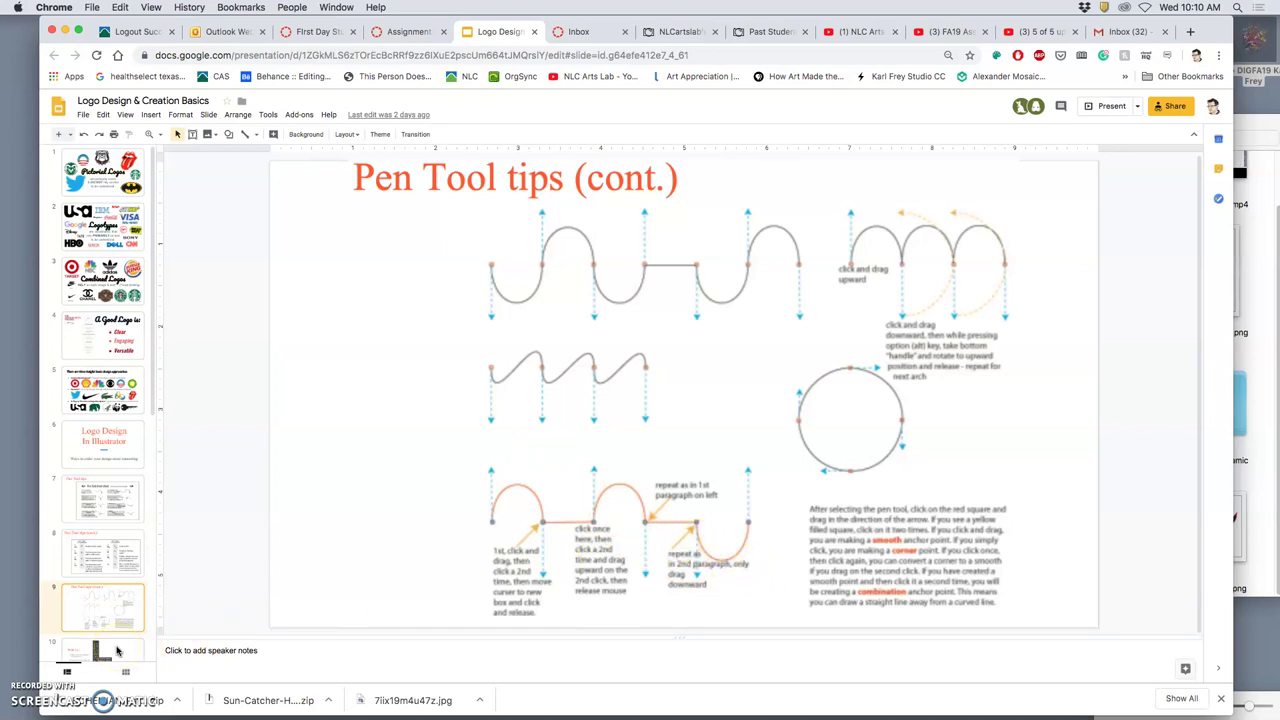
pyautogui.click(104, 651)
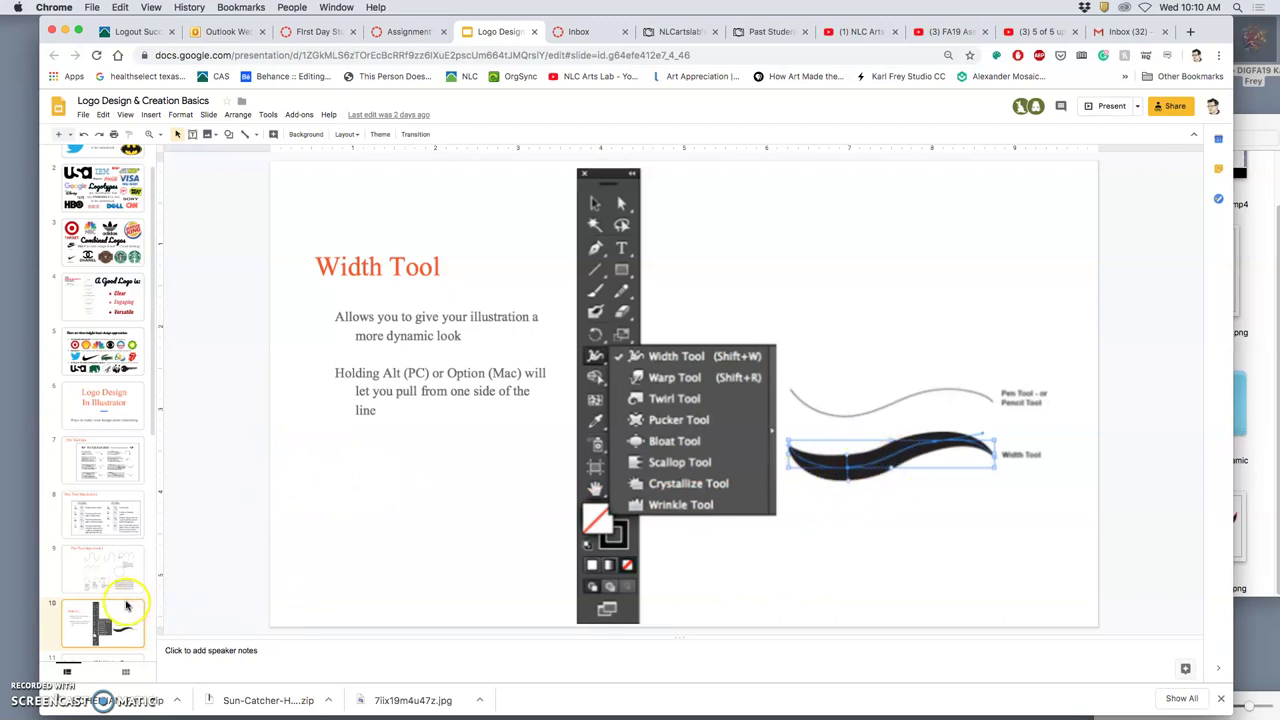
# View the Retro Effect, Scribble and One Click Art (Symbols) slides, then the Illustrator tips slide.
pyautogui.scroll(-3, 140, 500)
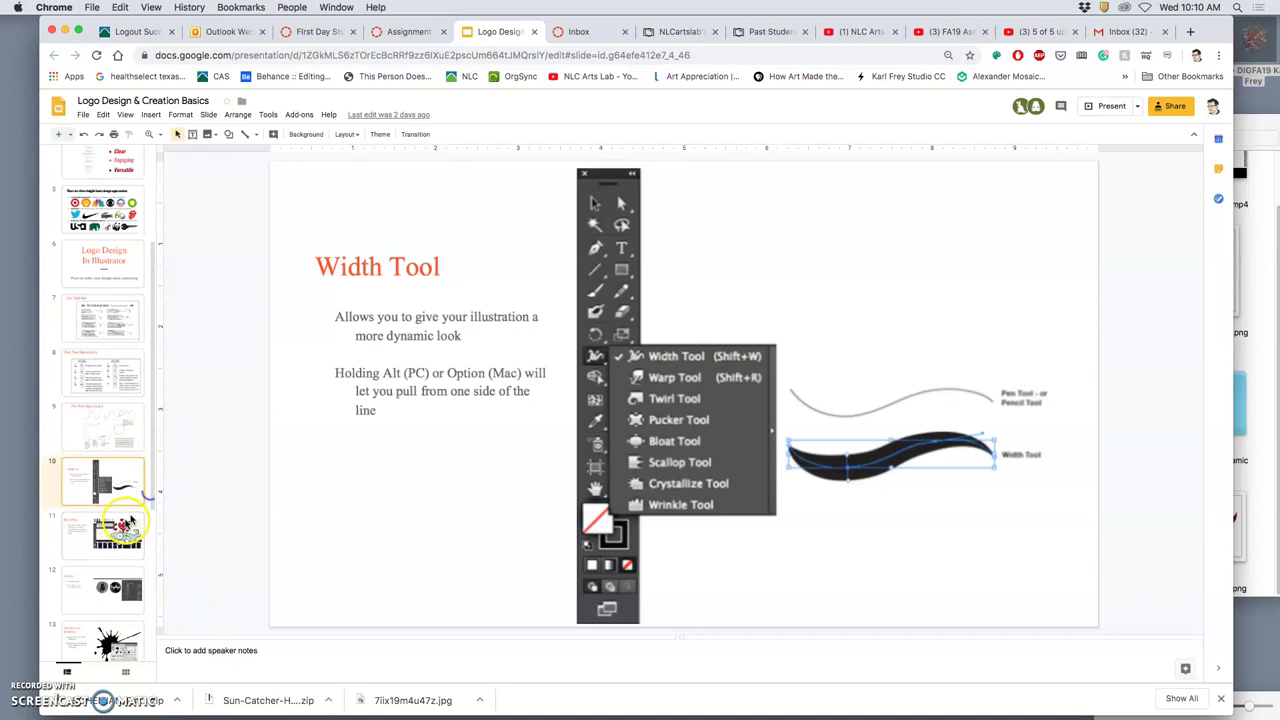
pyautogui.click(118, 528)
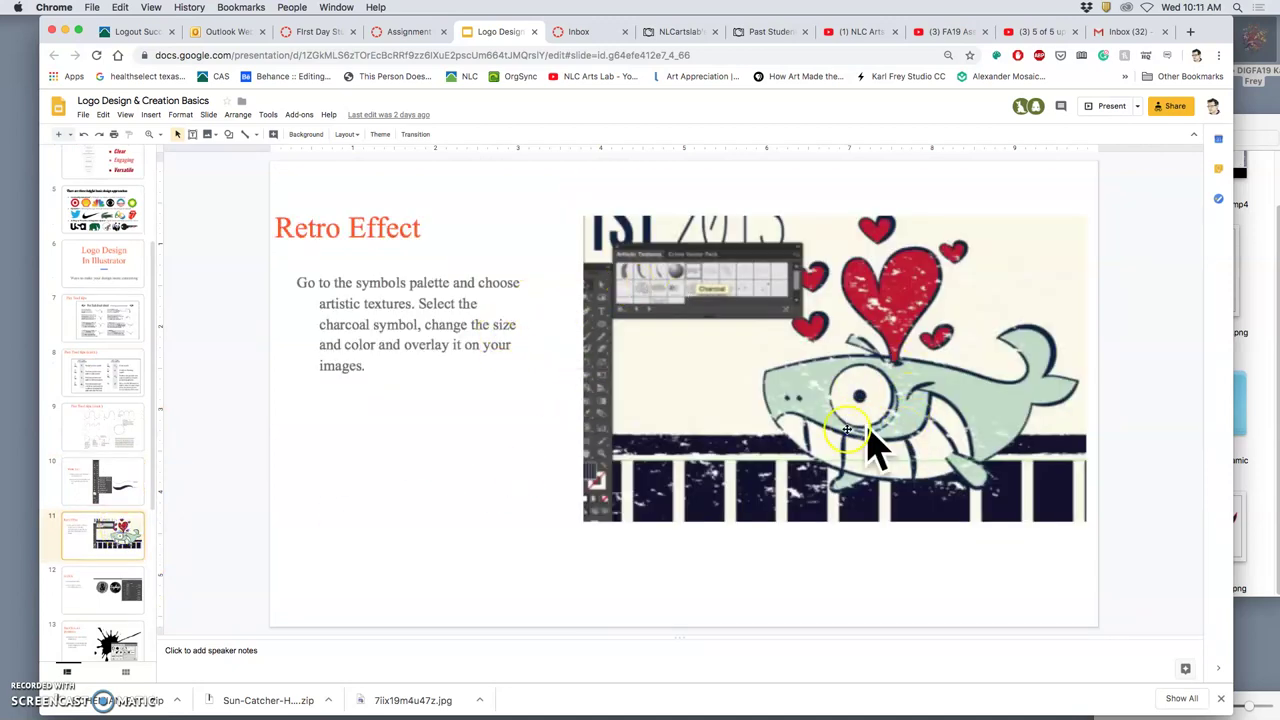
pyautogui.click(108, 590)
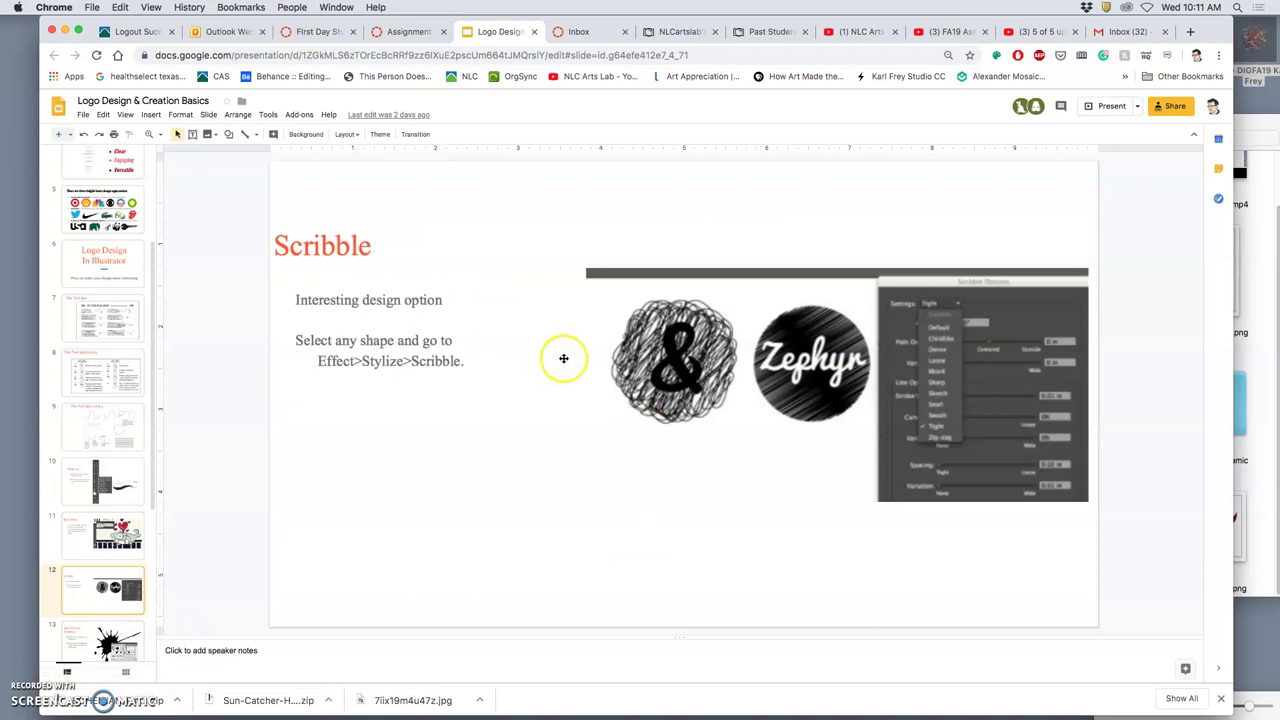
pyautogui.click(112, 648)
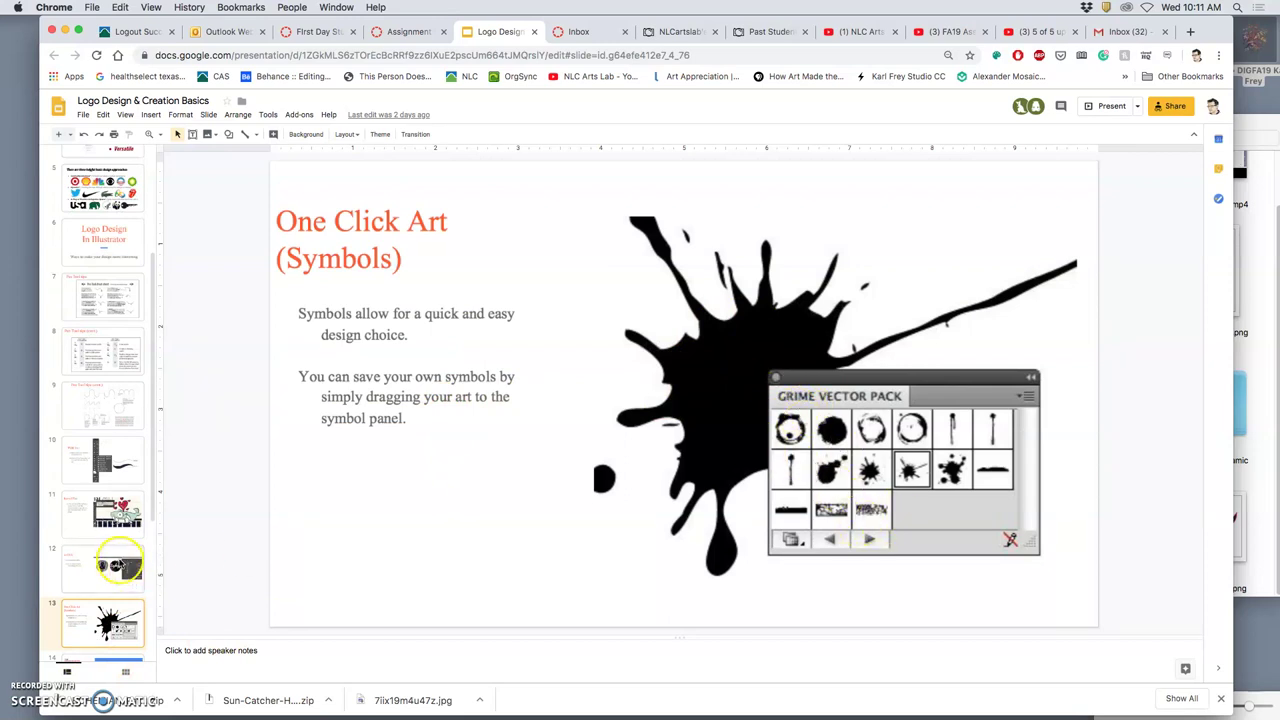
pyautogui.moveTo(150, 522); pyautogui.dragTo(148, 576)
pyautogui.click(123, 580)
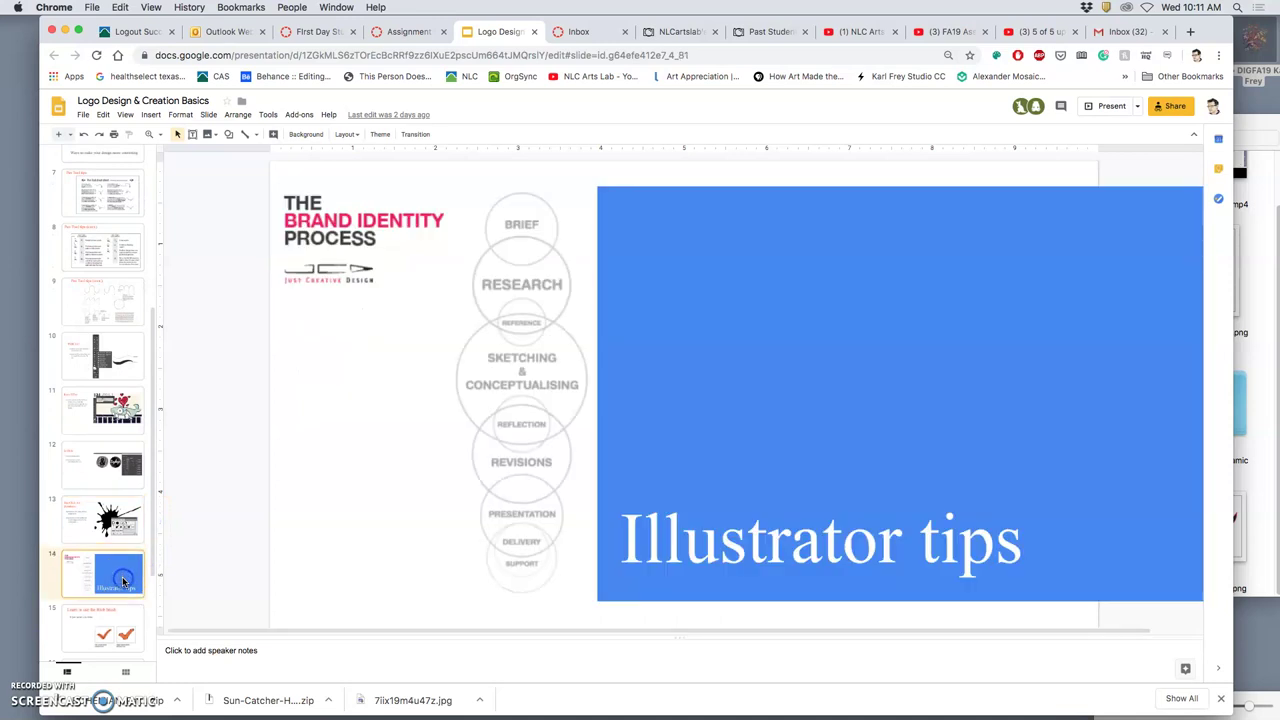
# Read the Blob brush, Smooth tool and Save your files correctly slides, then return to slide 7.
pyautogui.click(120, 625)
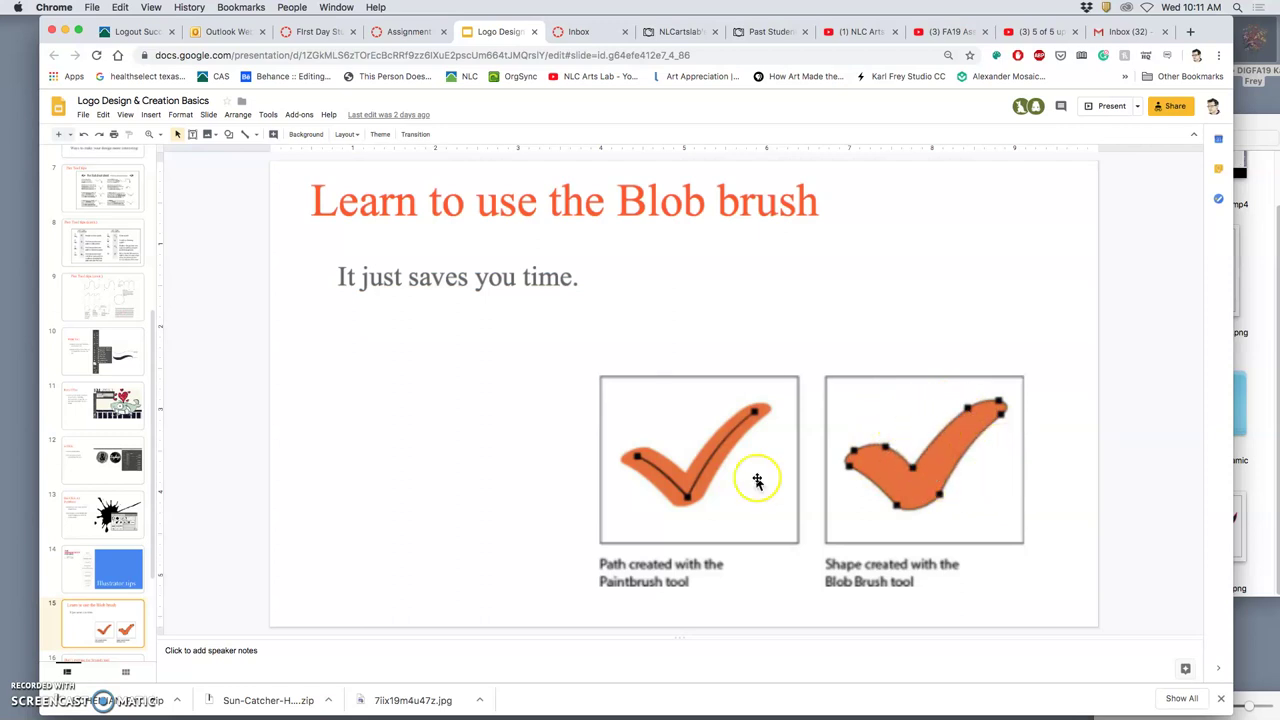
pyautogui.scroll(-3, 110, 515)
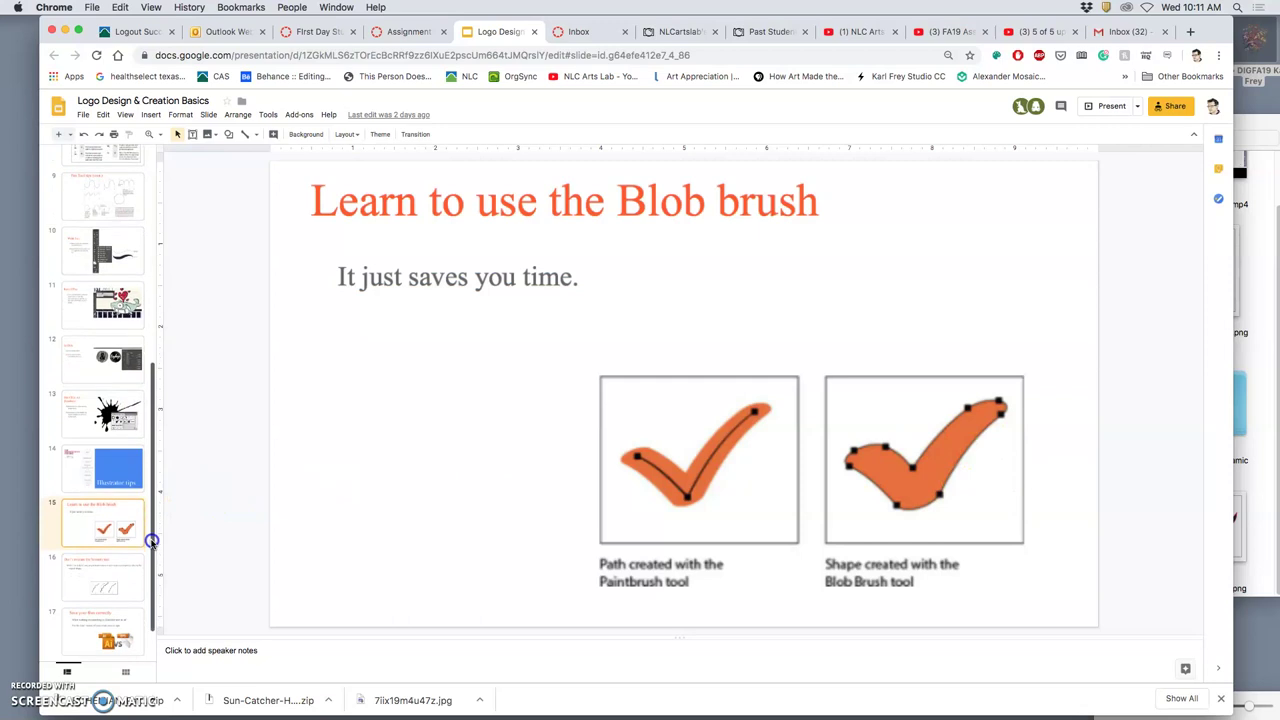
pyautogui.click(129, 580)
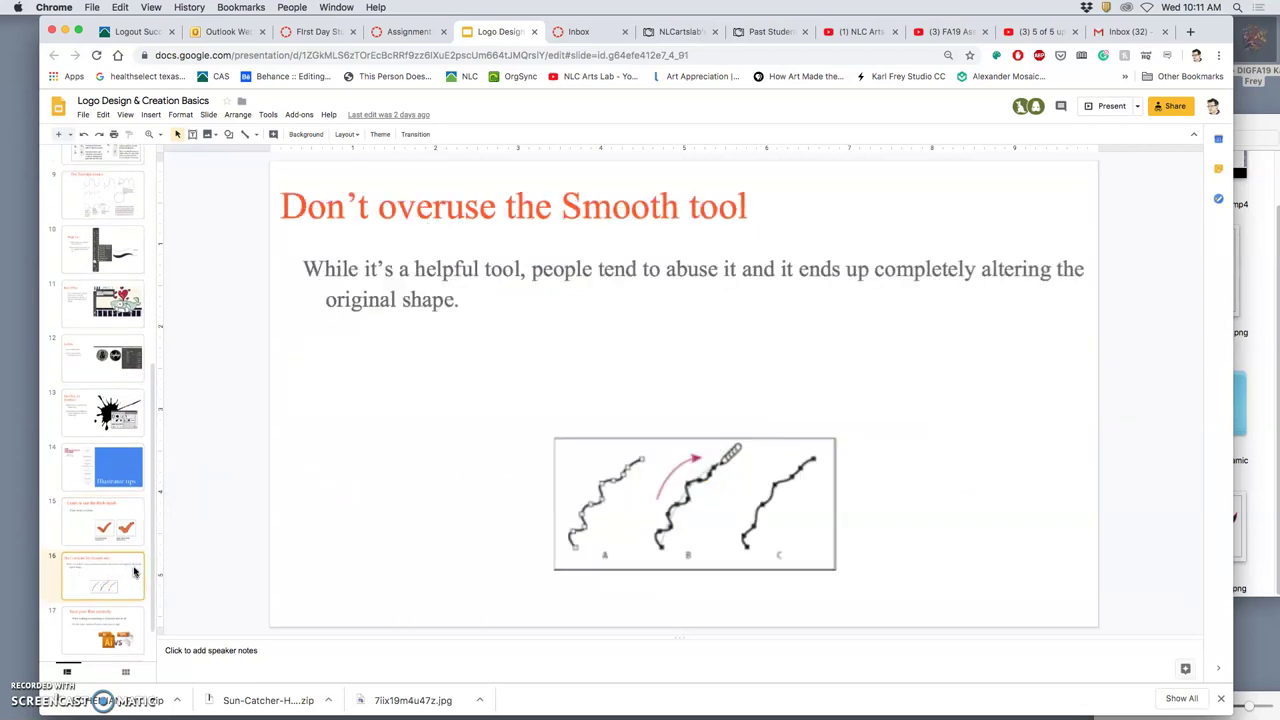
pyautogui.click(216, 444)
pyautogui.click(130, 620)
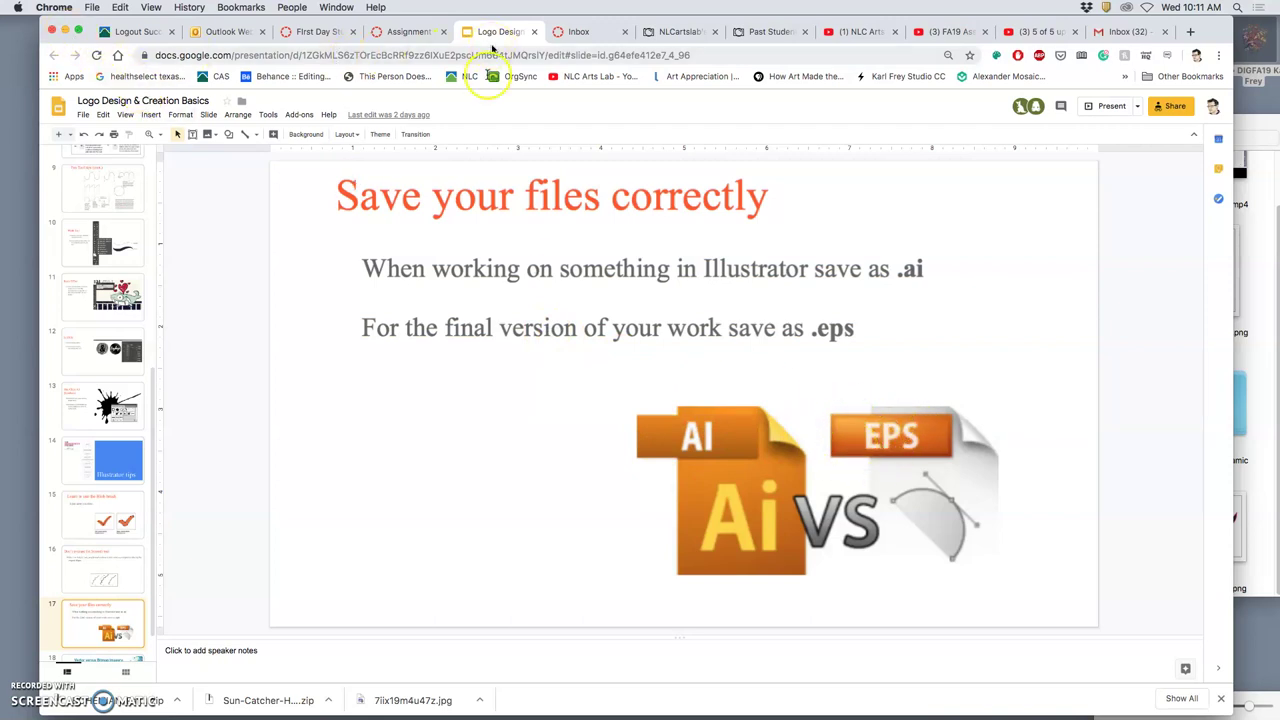
pyautogui.scroll(8, 140, 315)
pyautogui.click(86, 511)
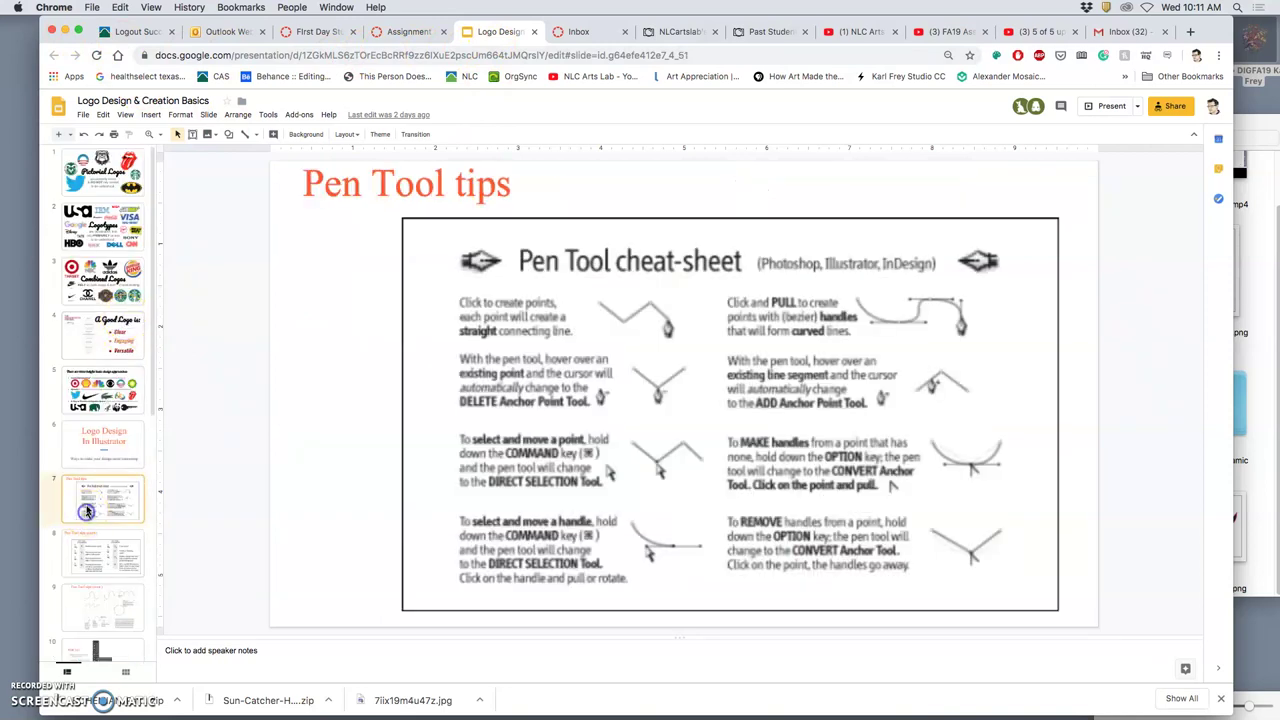
# Back in Illustrator, toggle the black vector and sketch layers' visibility and lock the sketch layer.
pyautogui.click(62, 31)
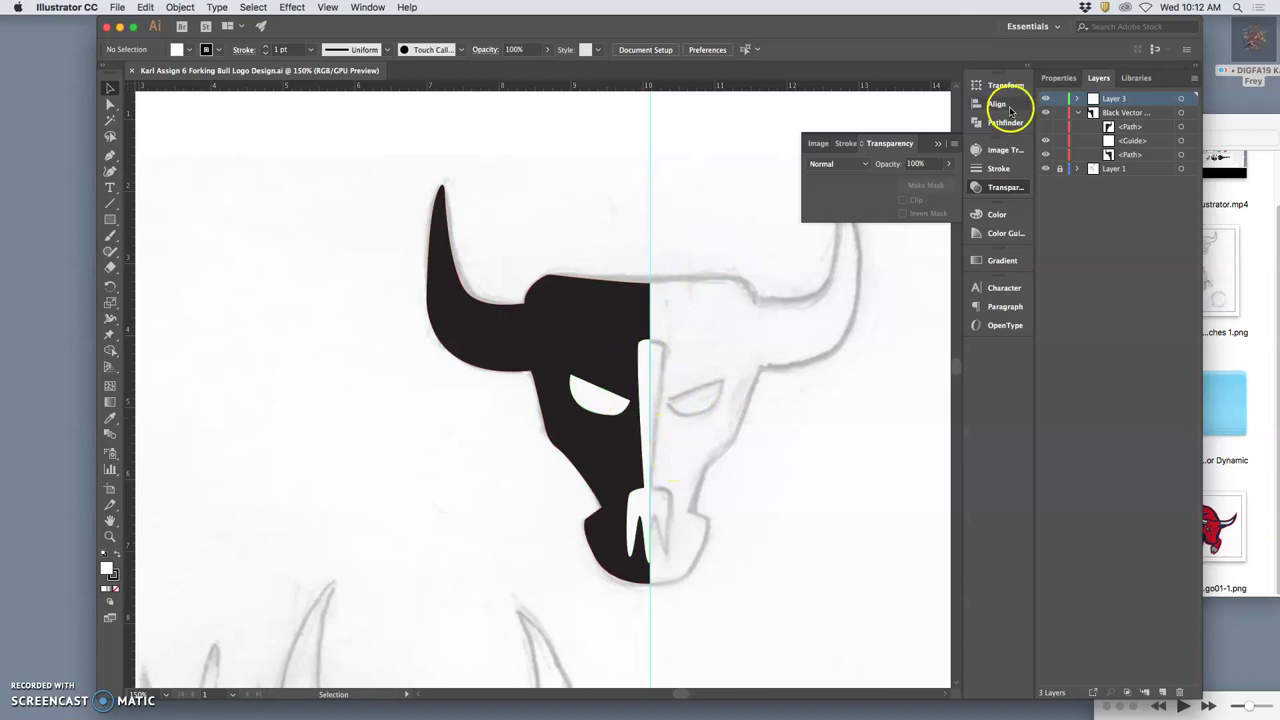
pyautogui.click(1047, 100)
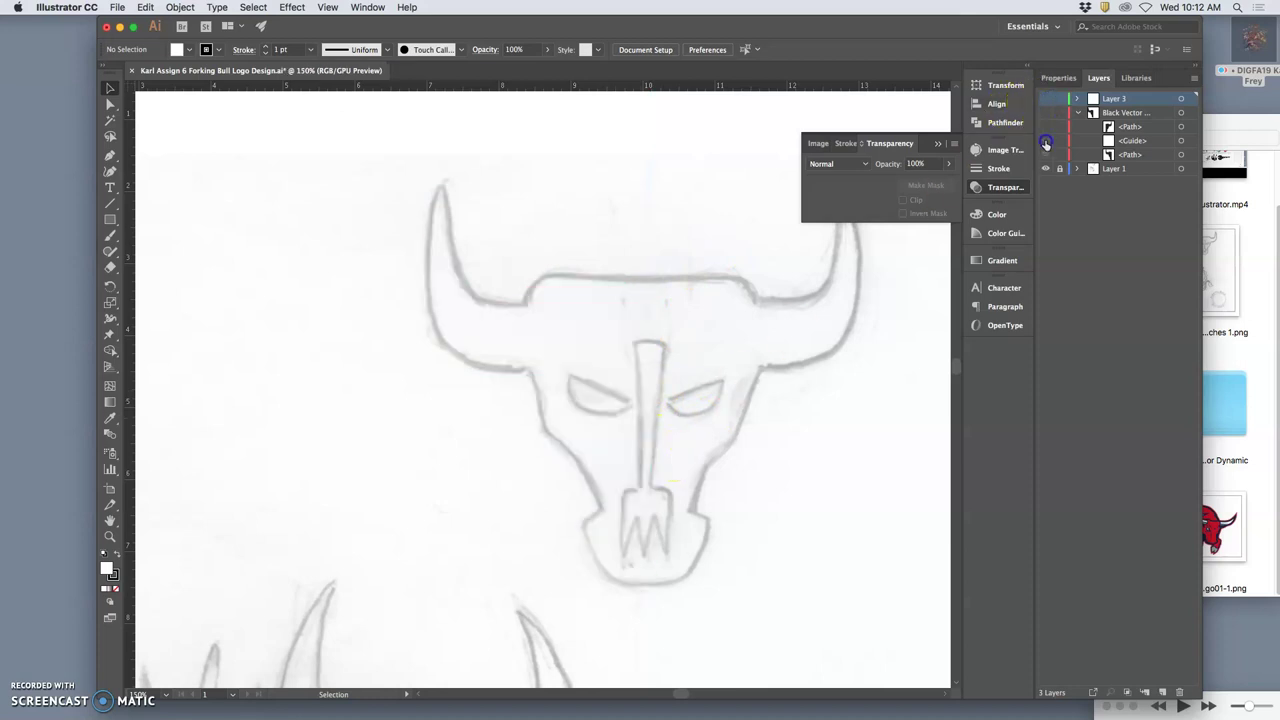
pyautogui.click(1045, 169)
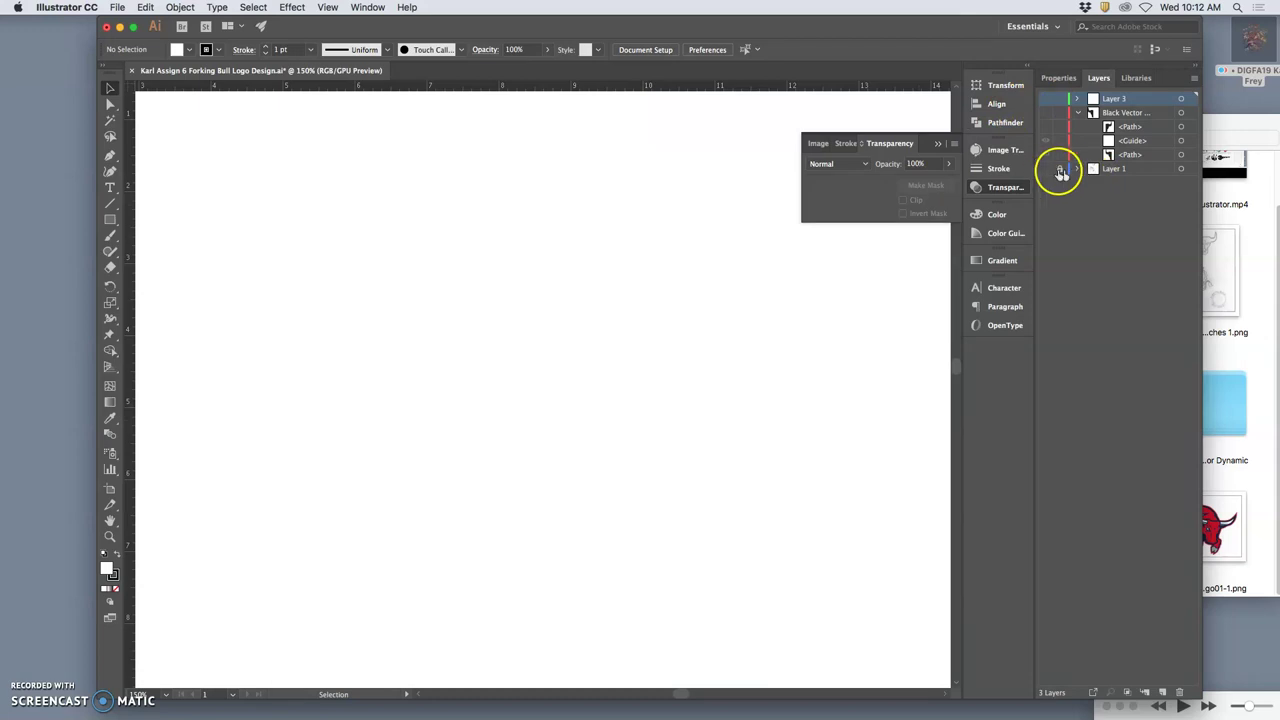
pyautogui.click(1060, 170)
pyautogui.click(1046, 169)
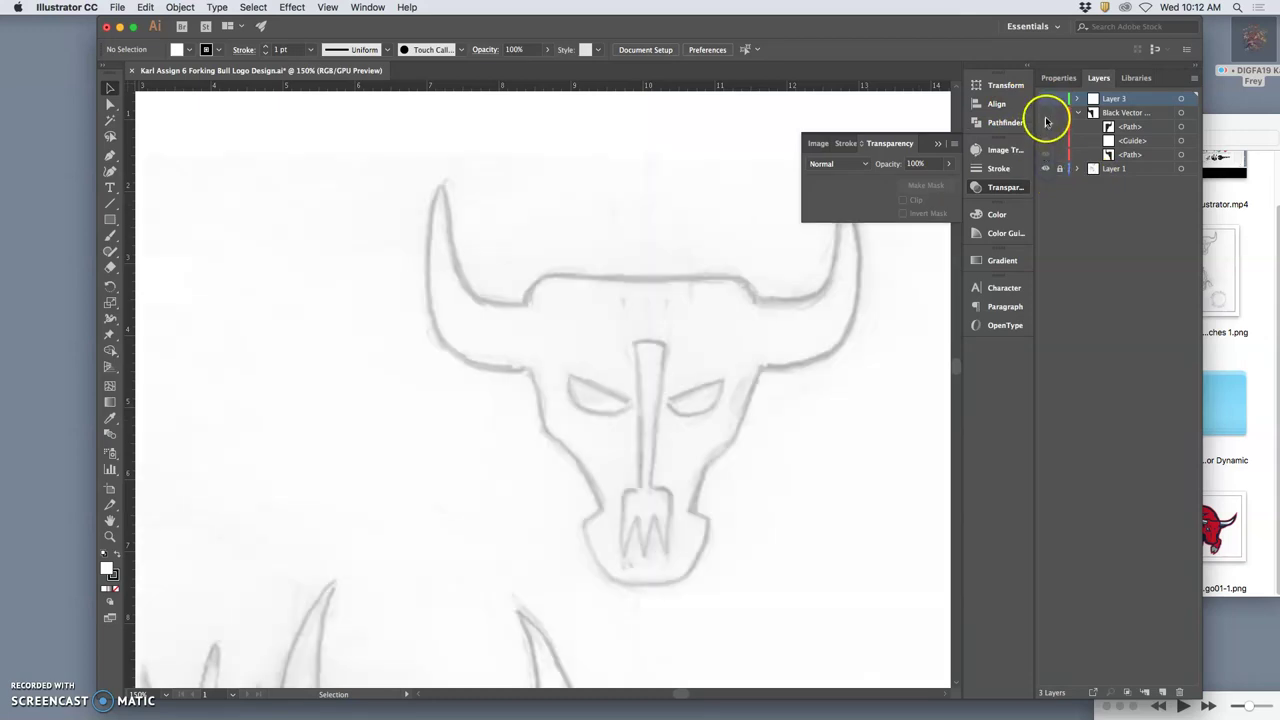
pyautogui.click(1046, 121)
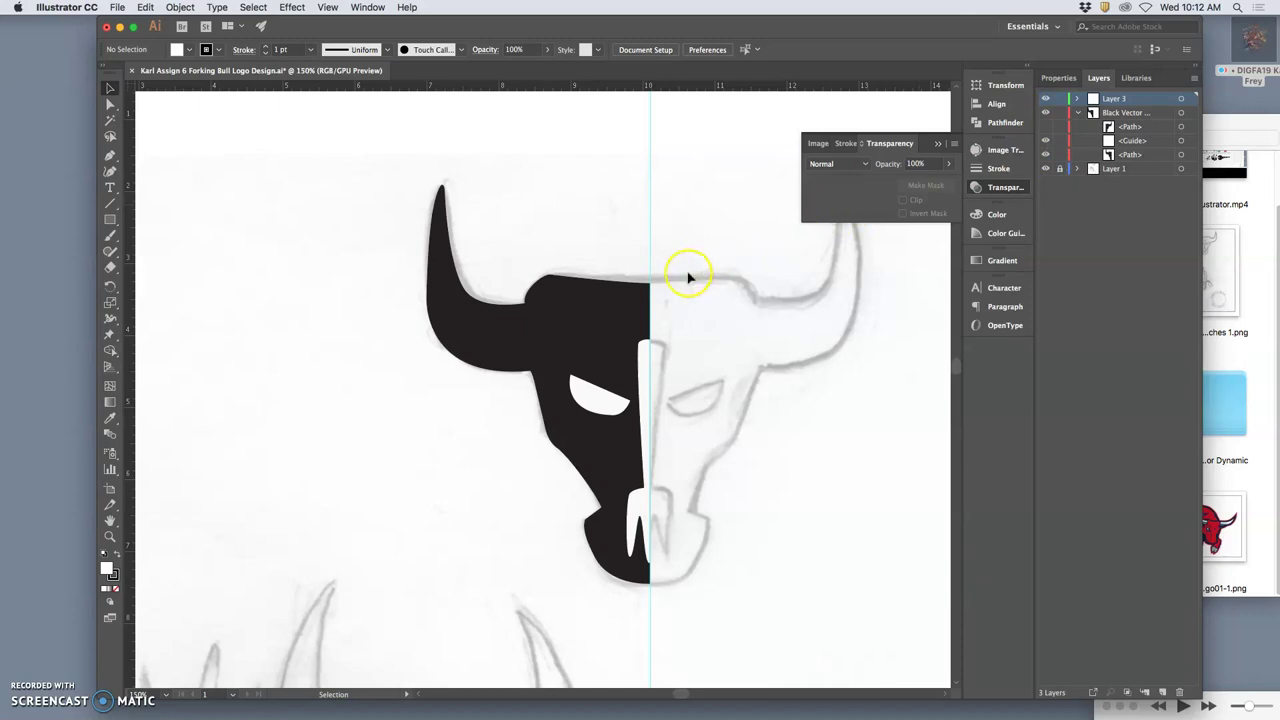
# Show the pencil sketch with the black half bull head and zoom out to the whole page.
pyautogui.click(1046, 112)
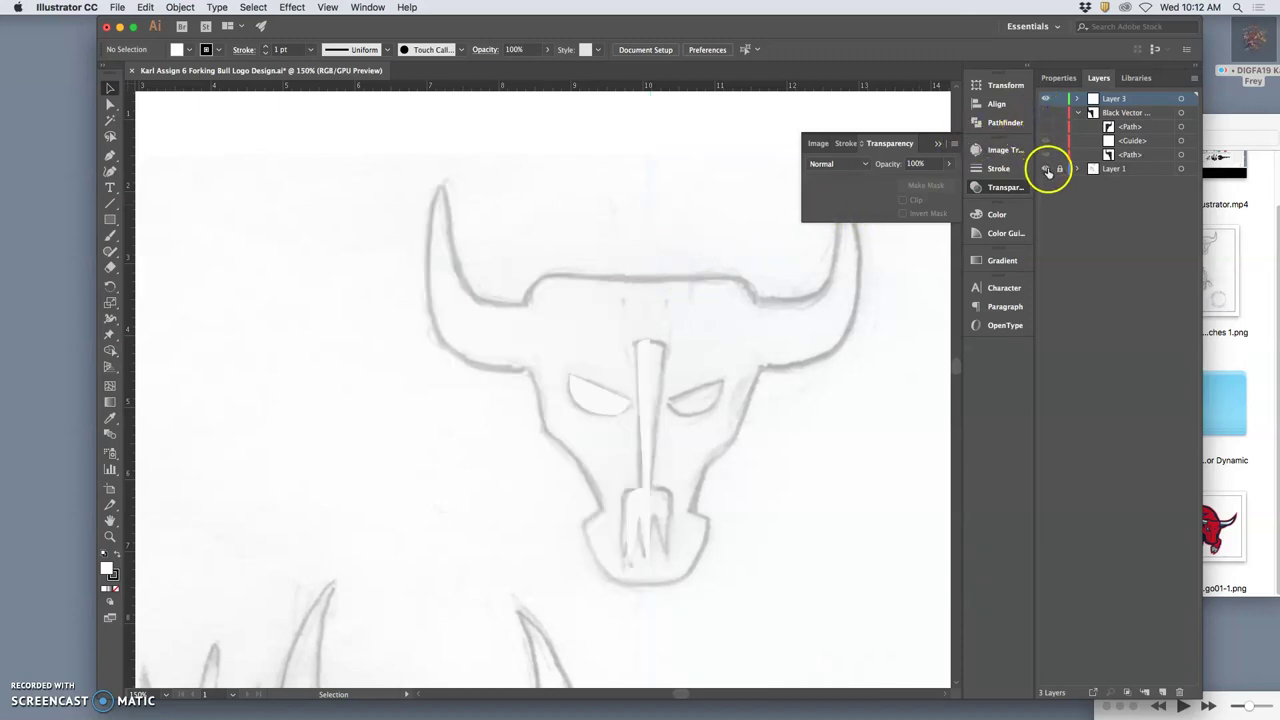
pyautogui.click(1046, 168)
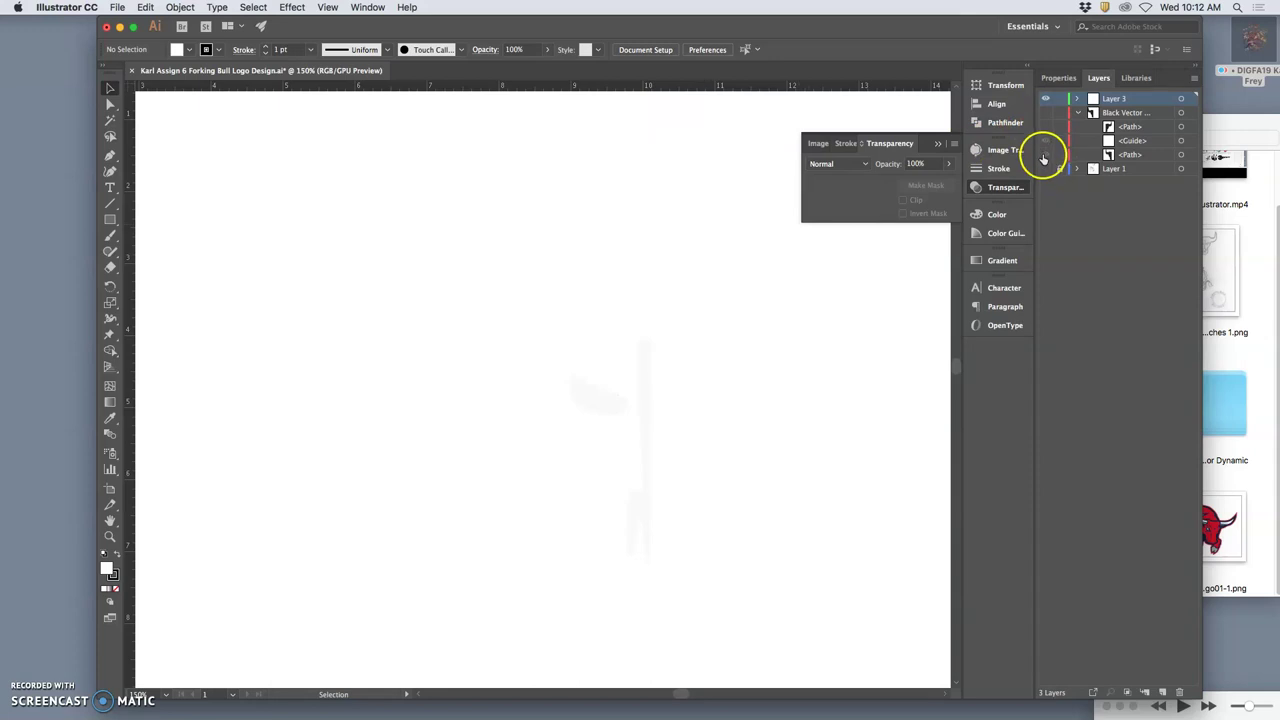
pyautogui.click(1046, 168)
pyautogui.click(1045, 100)
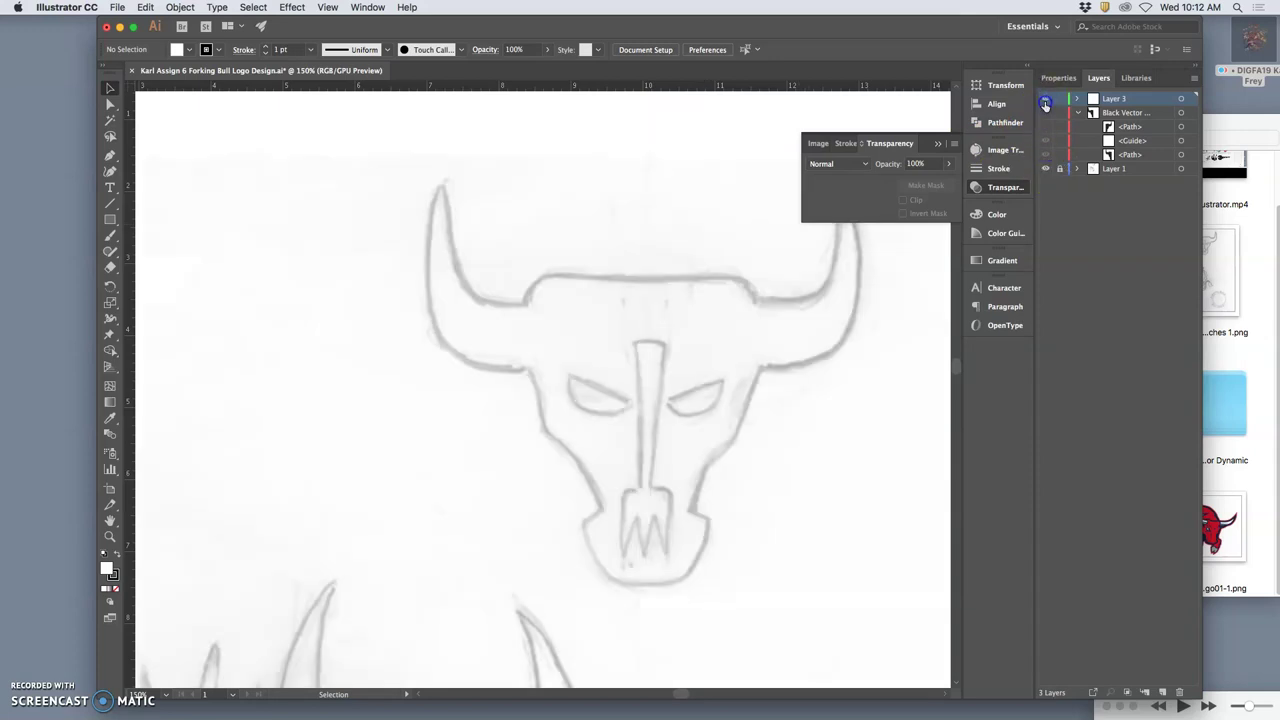
pyautogui.click(1045, 101)
pyautogui.click(1045, 115)
pyautogui.click(1045, 127)
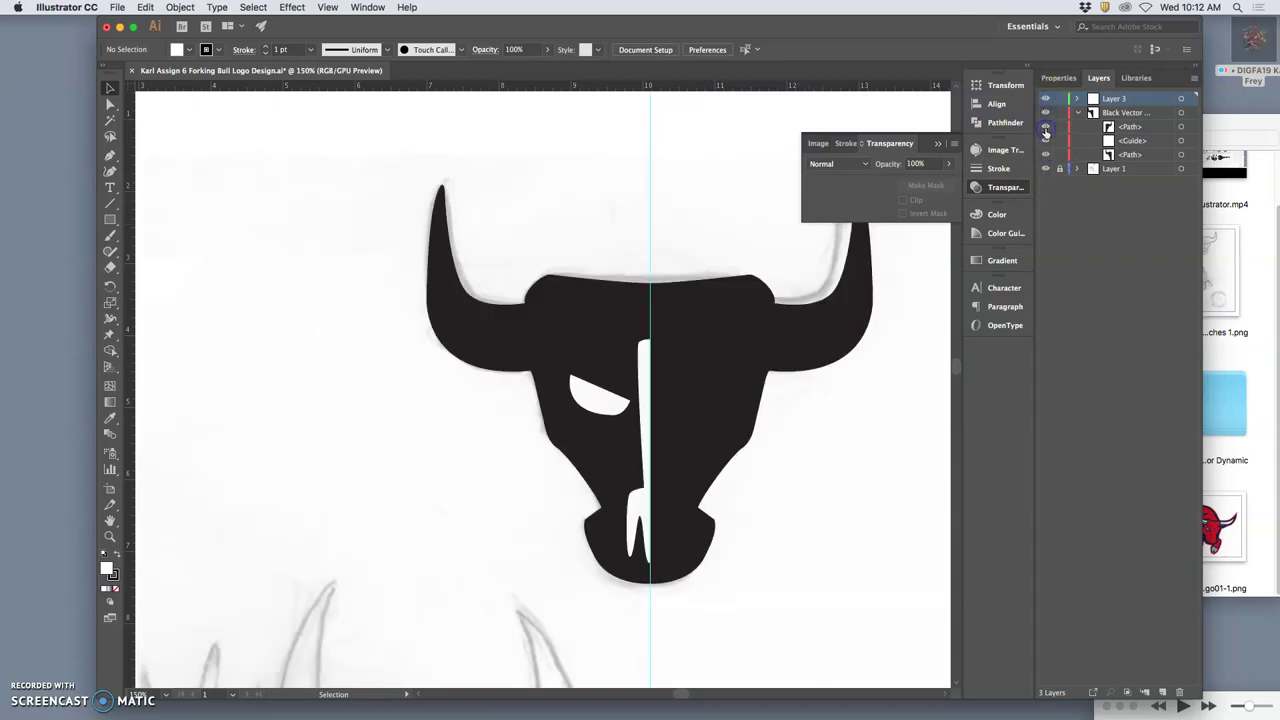
pyautogui.click(1045, 127)
pyautogui.press('super+minus')
pyautogui.press('super+minus')
pyautogui.press('super+minus')
pyautogui.press('super+minus')
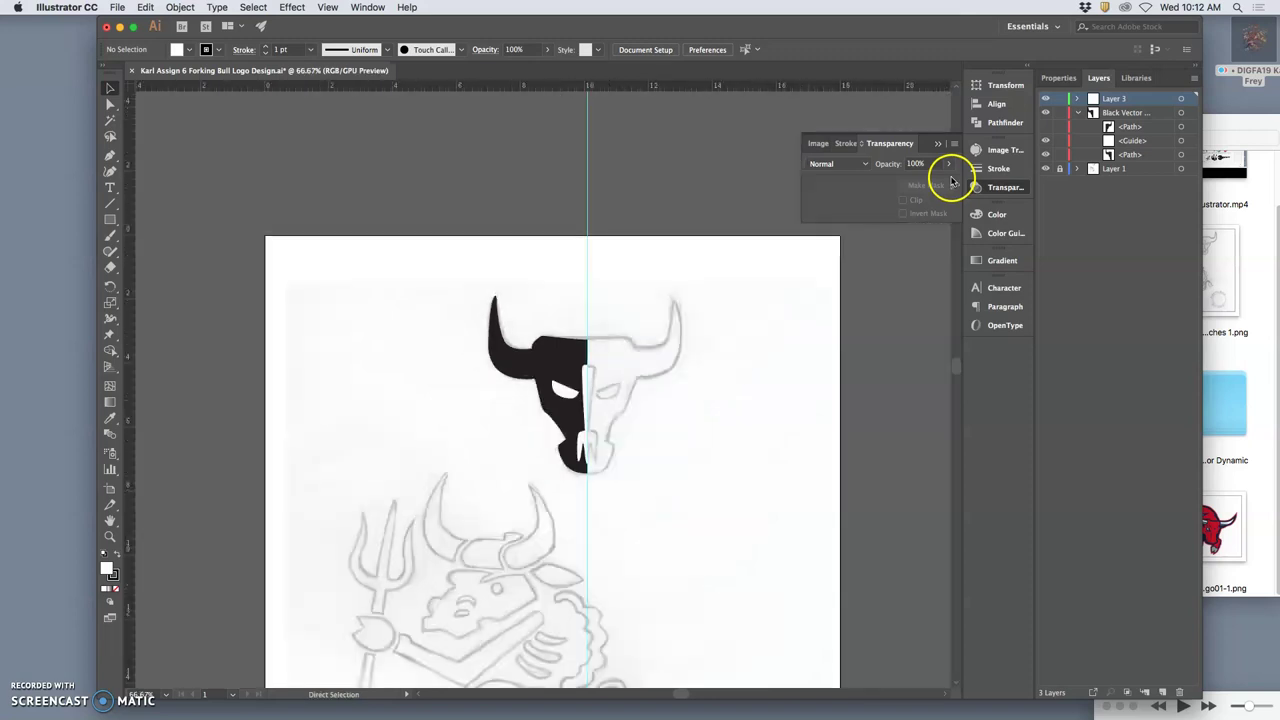
# Select the black half bull head together with its eye and nose fills on Layer 3.
pyautogui.click(1082, 112)
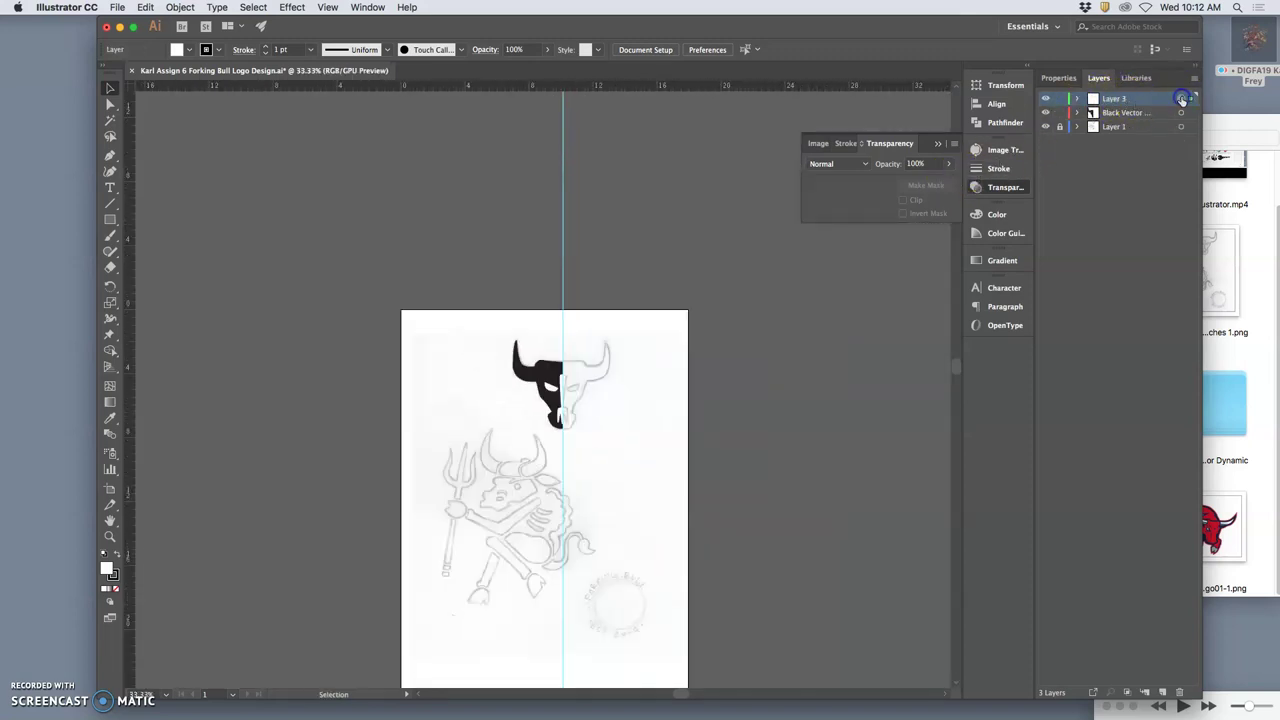
pyautogui.click(1181, 99)
pyautogui.click(1181, 100)
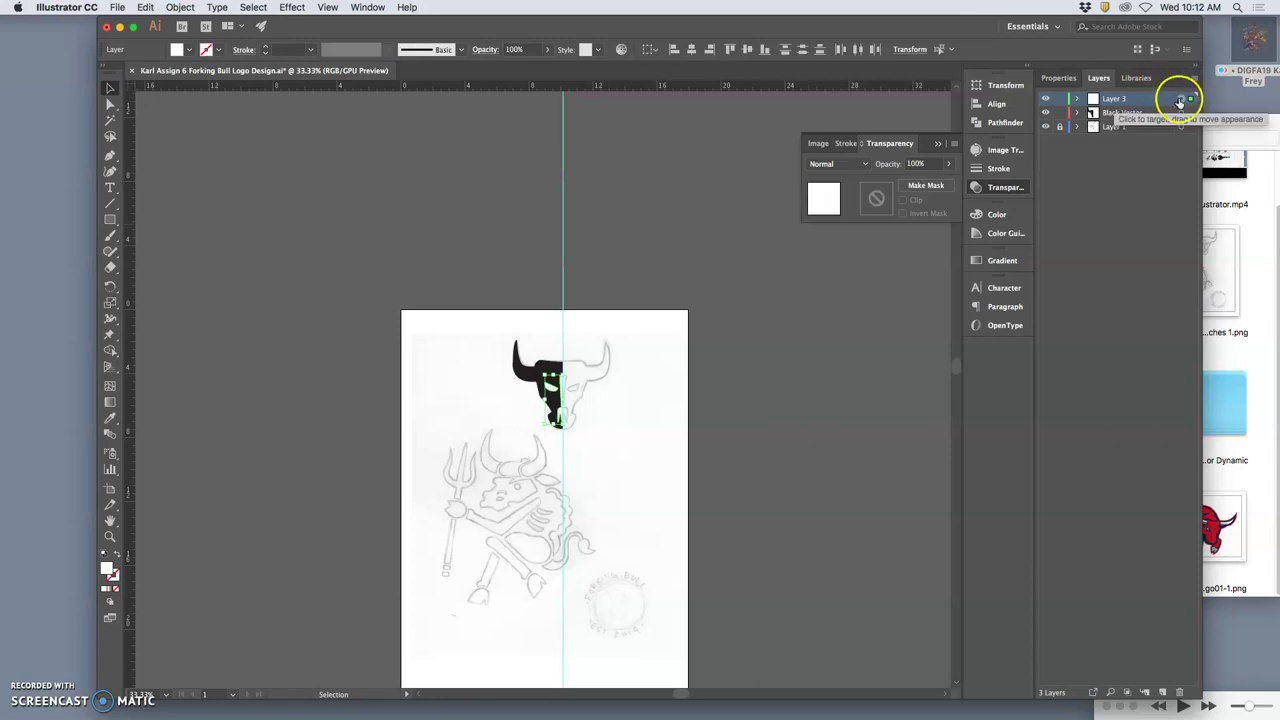
pyautogui.moveTo(1181, 102); pyautogui.dragTo(1181, 115)
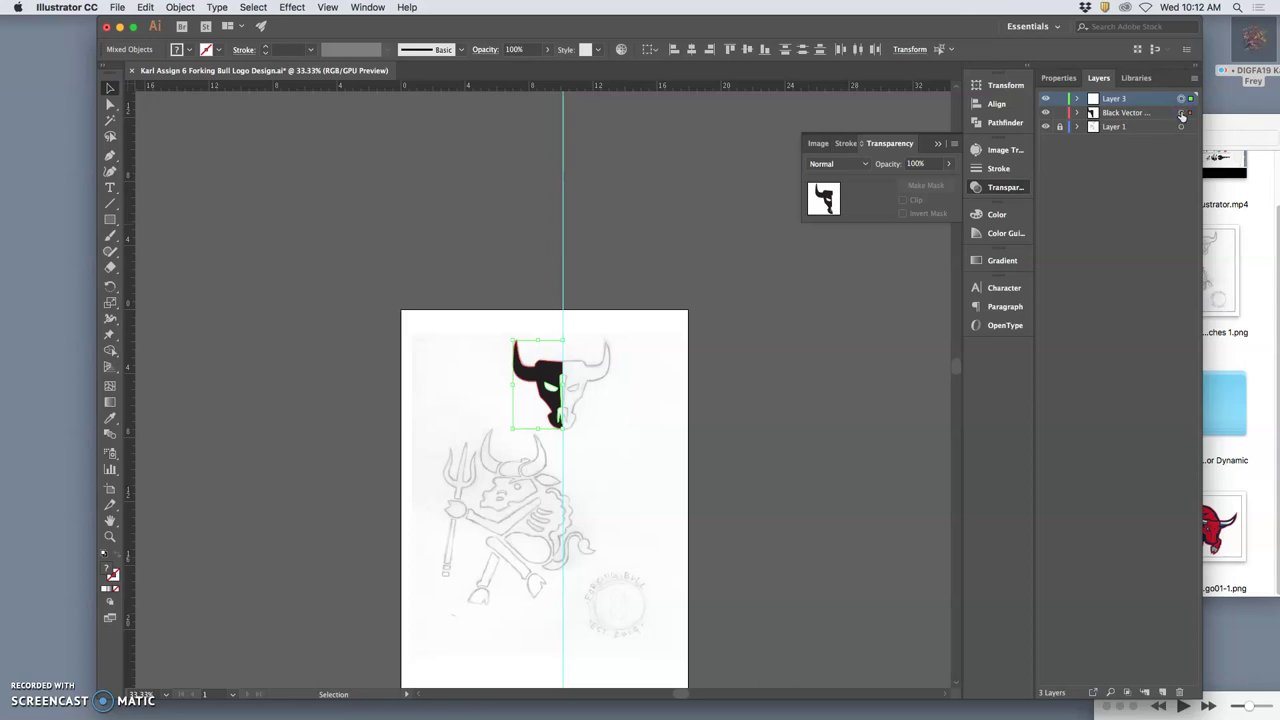
# Hide the original bull layers, add Layer 4 and paste the bull head in place on it.
pyautogui.click(1046, 99)
pyautogui.click(1046, 112)
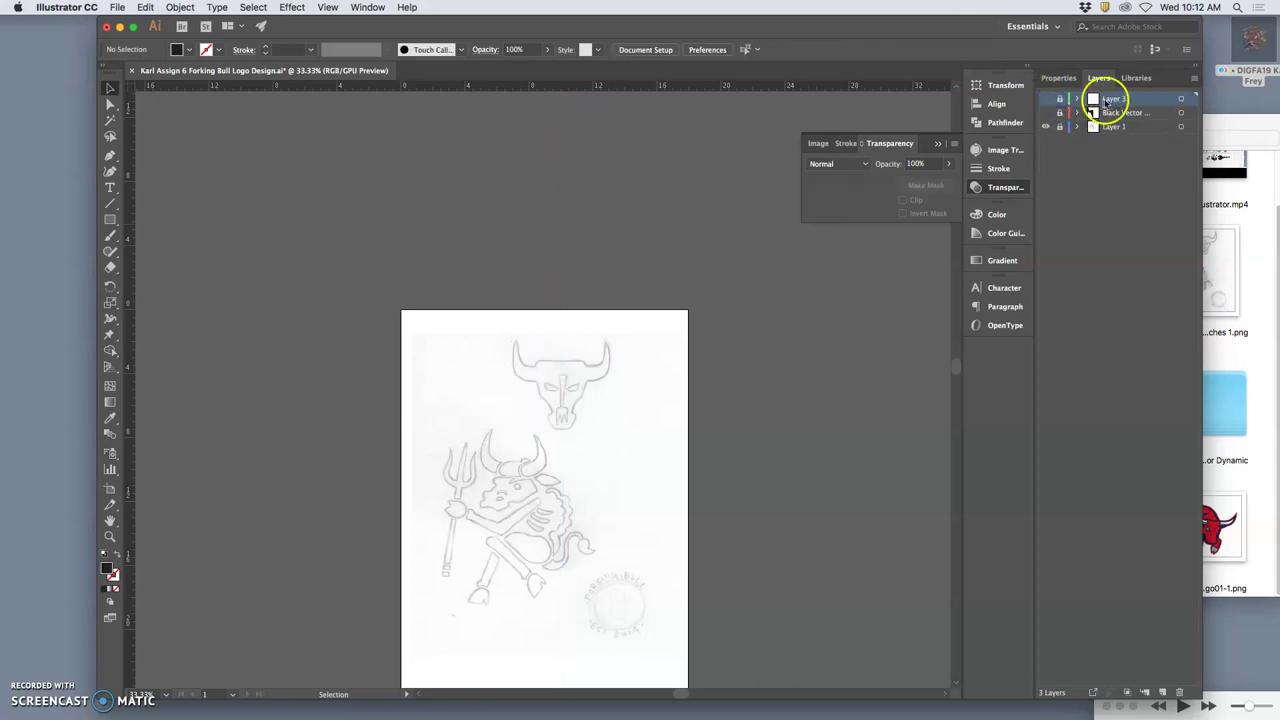
pyautogui.click(1162, 692)
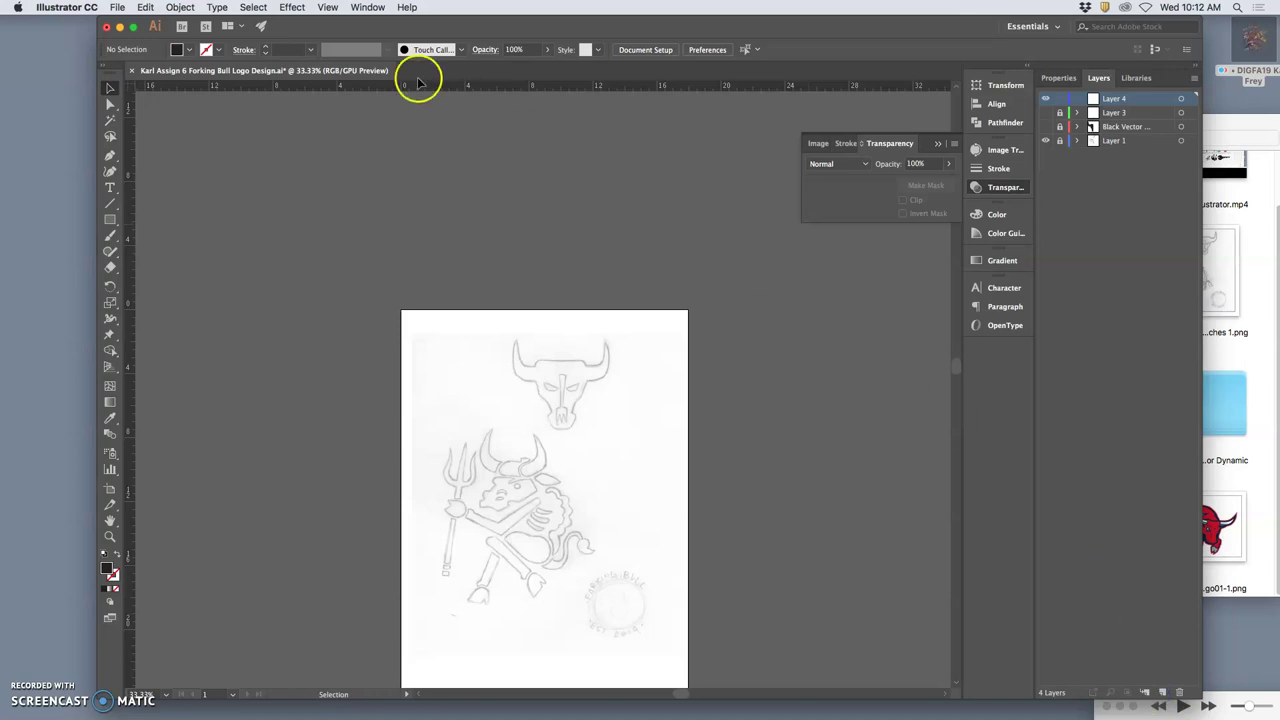
pyautogui.click(145, 7)
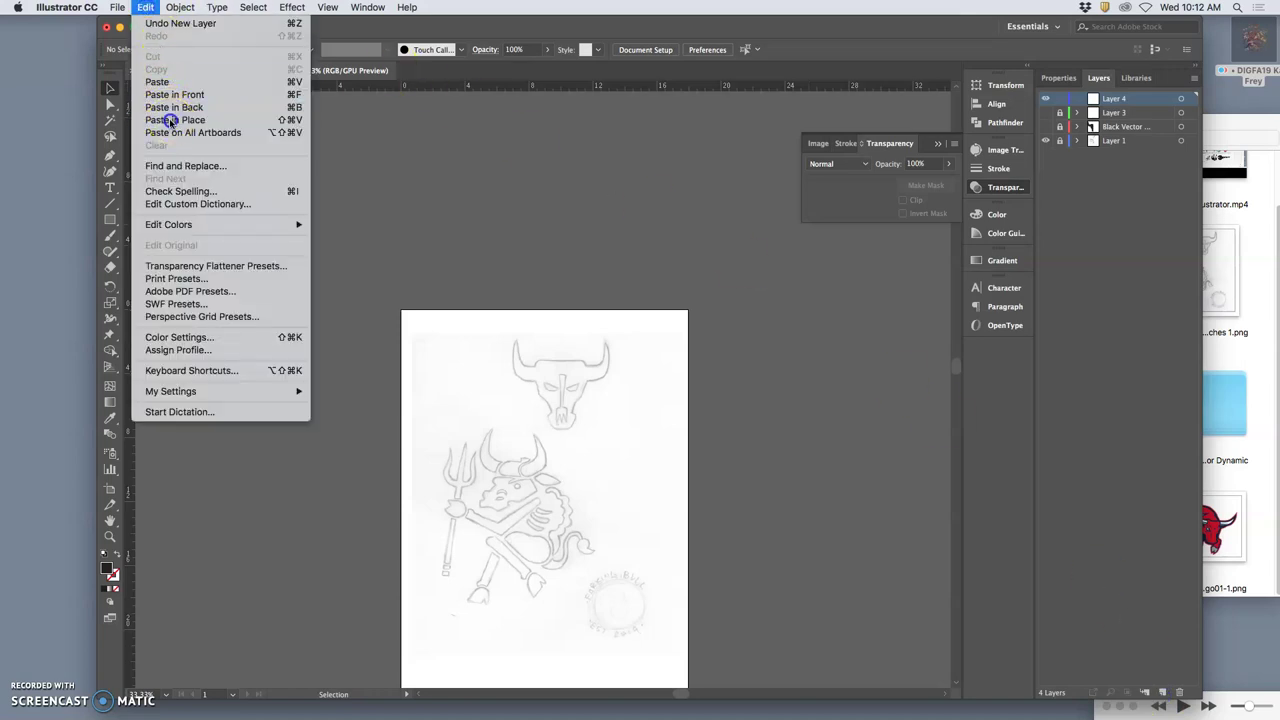
pyautogui.click(171, 117)
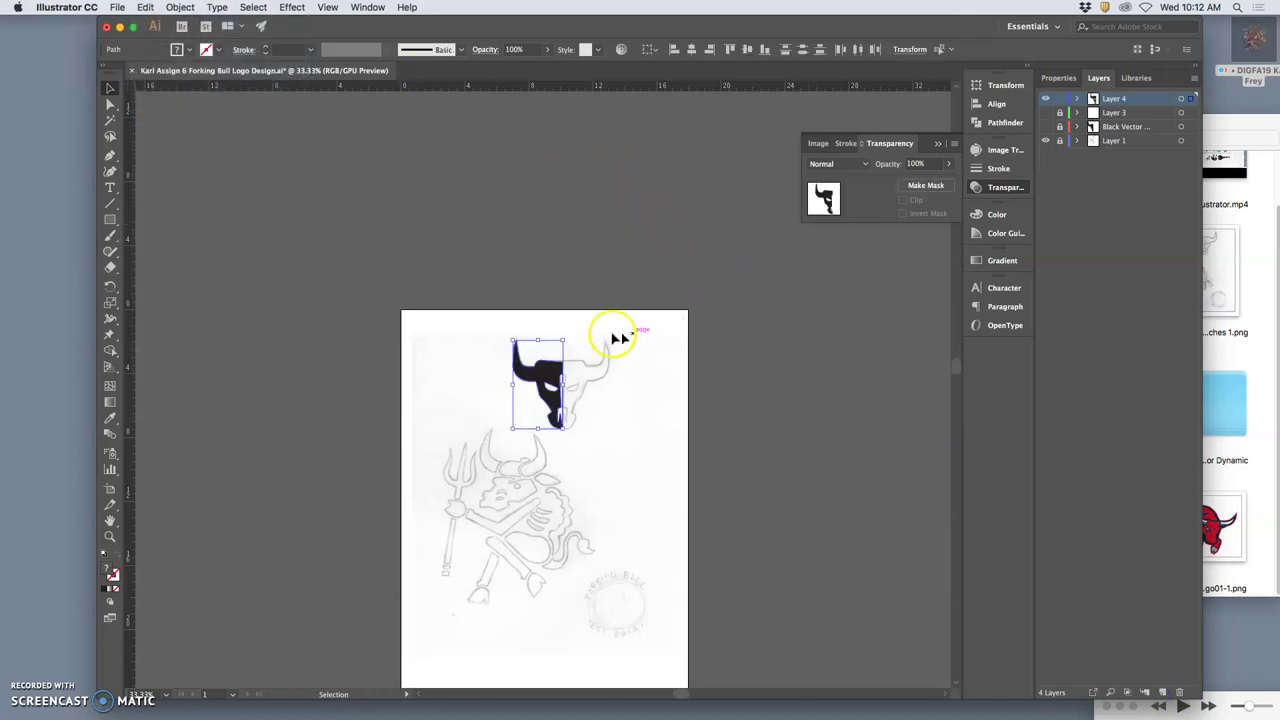
# Drag the pasted half bull head left of the artboard, zoom in on it, and deselect.
pyautogui.moveTo(549, 375); pyautogui.dragTo(342, 358)
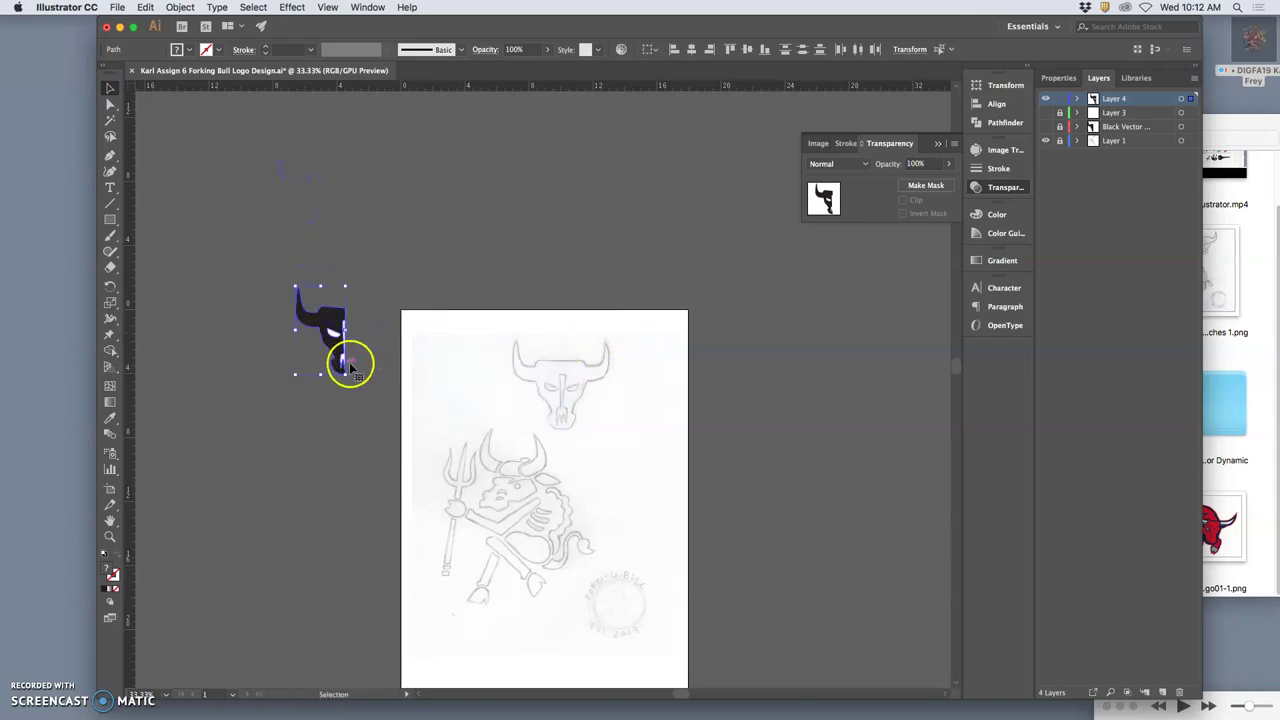
pyautogui.press('super+1')
pyautogui.press('v')
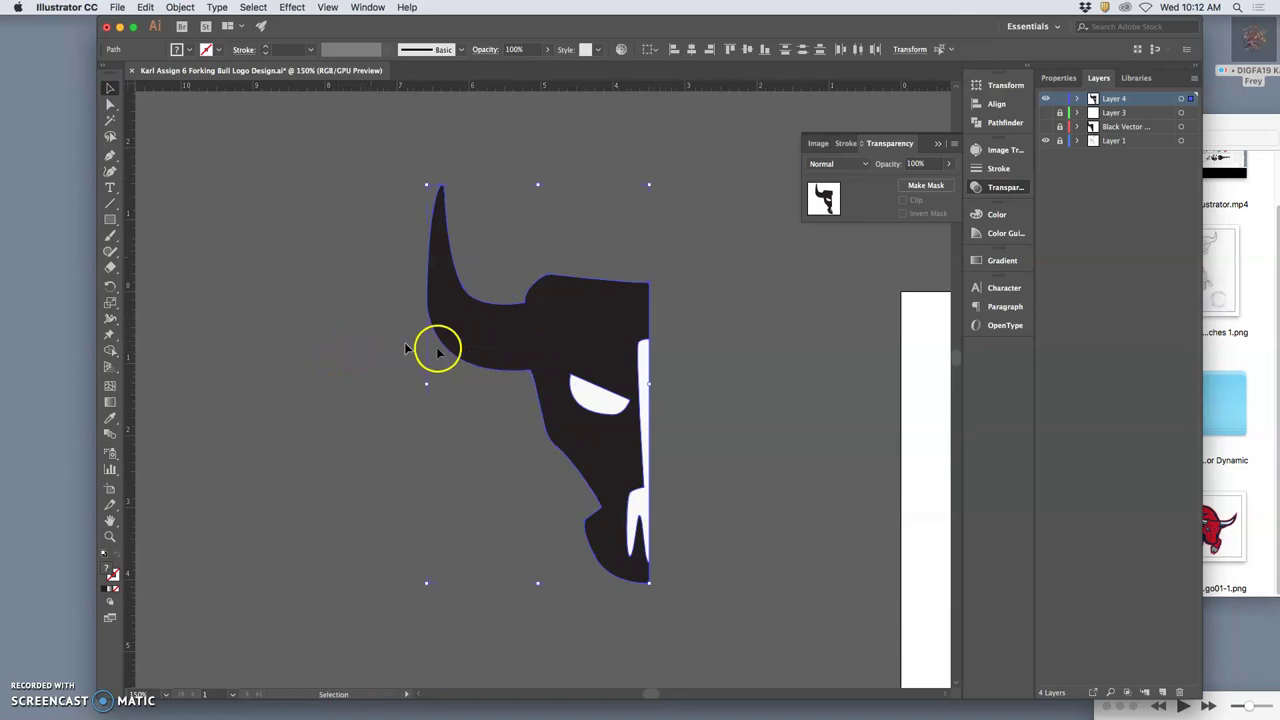
pyautogui.click(755, 372)
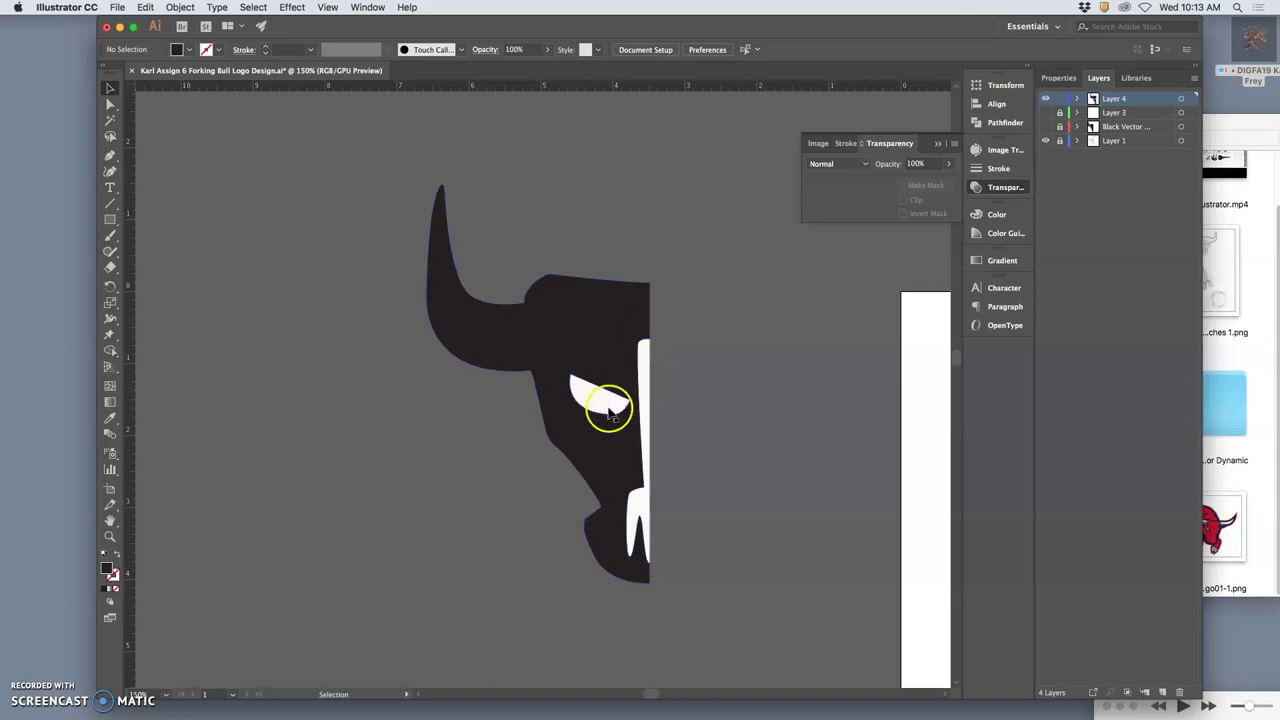
pyautogui.click(654, 383)
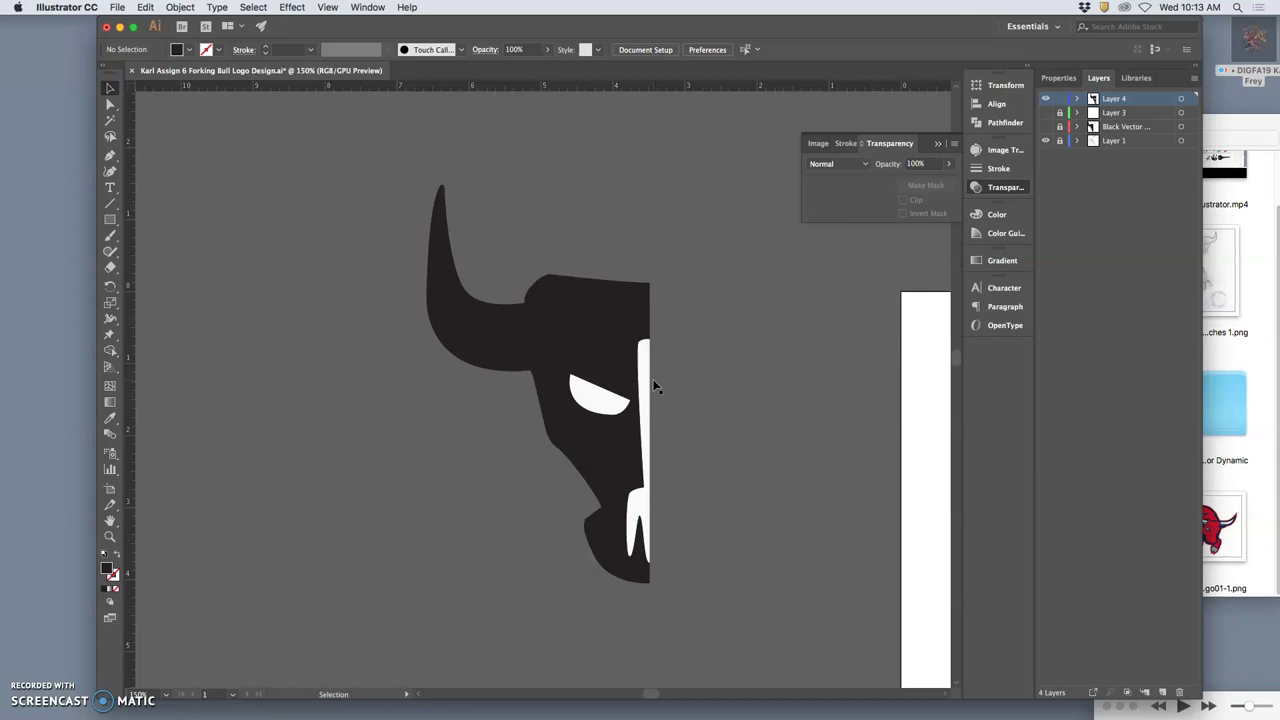
pyautogui.click(640, 374)
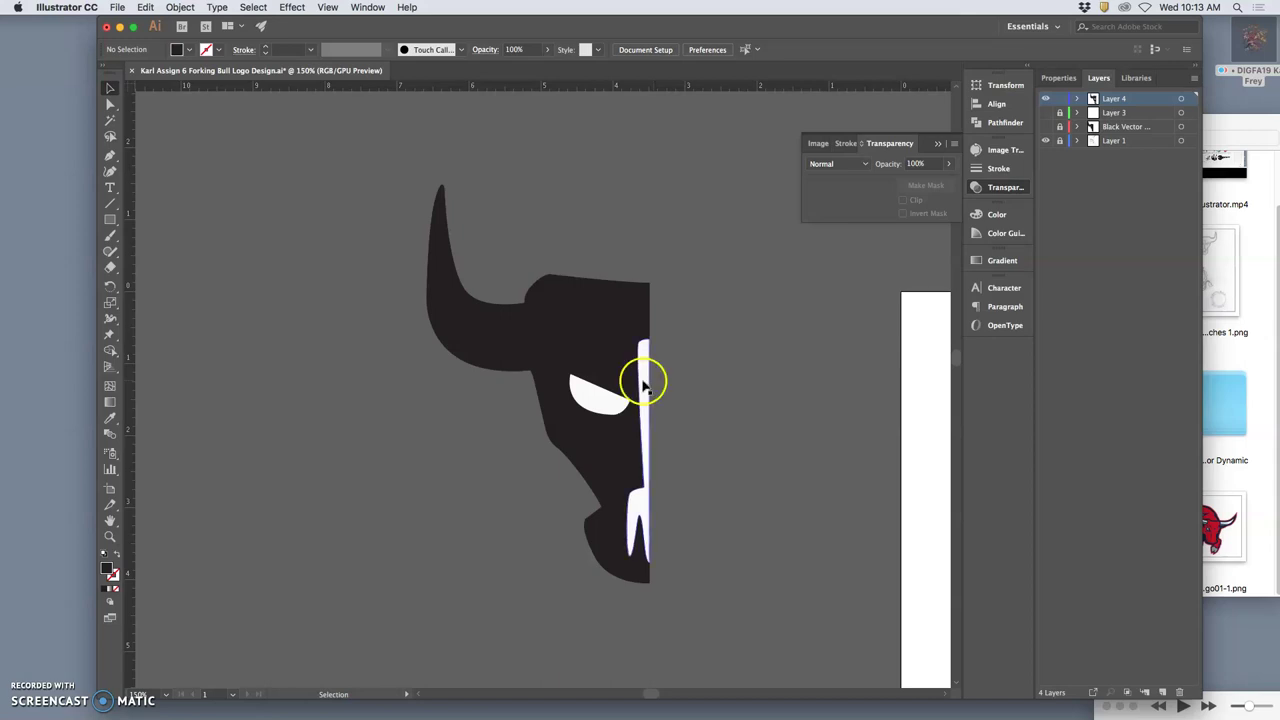
pyautogui.click(620, 398)
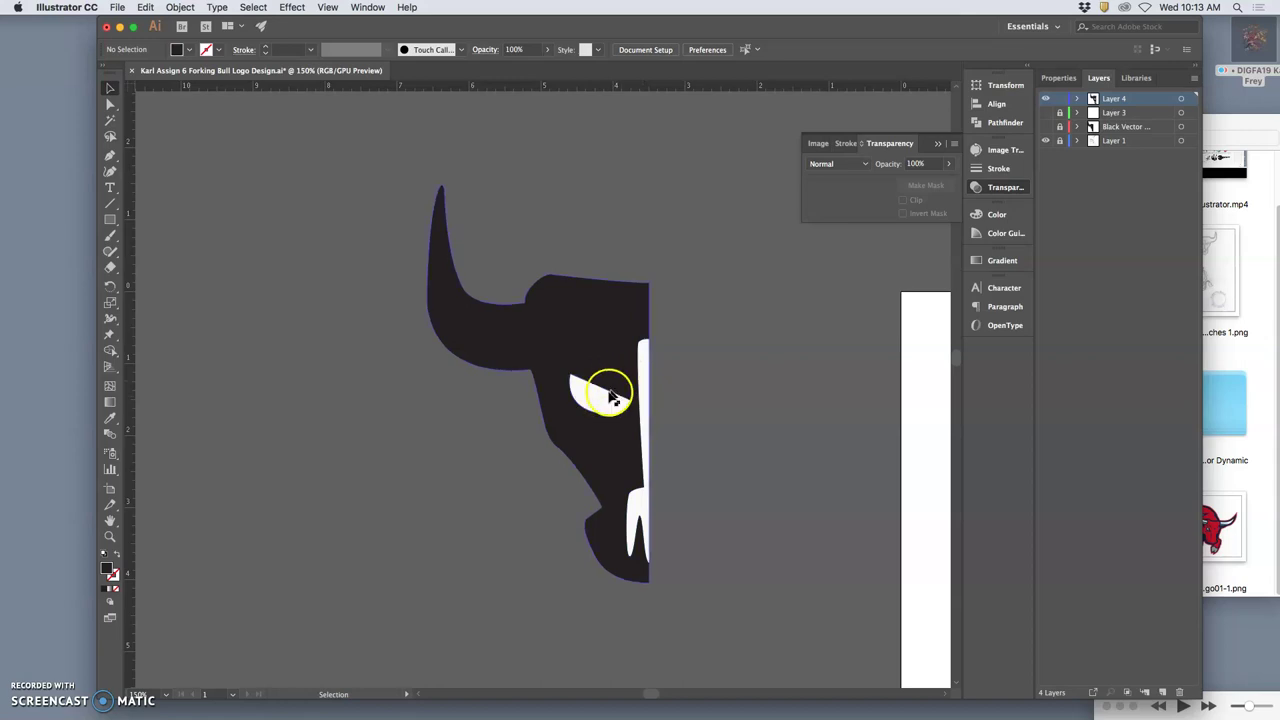
# Expand Layer 4 and check its eye and teeth paths by toggling their visibility.
pyautogui.click(1077, 98)
pyautogui.click(1045, 126)
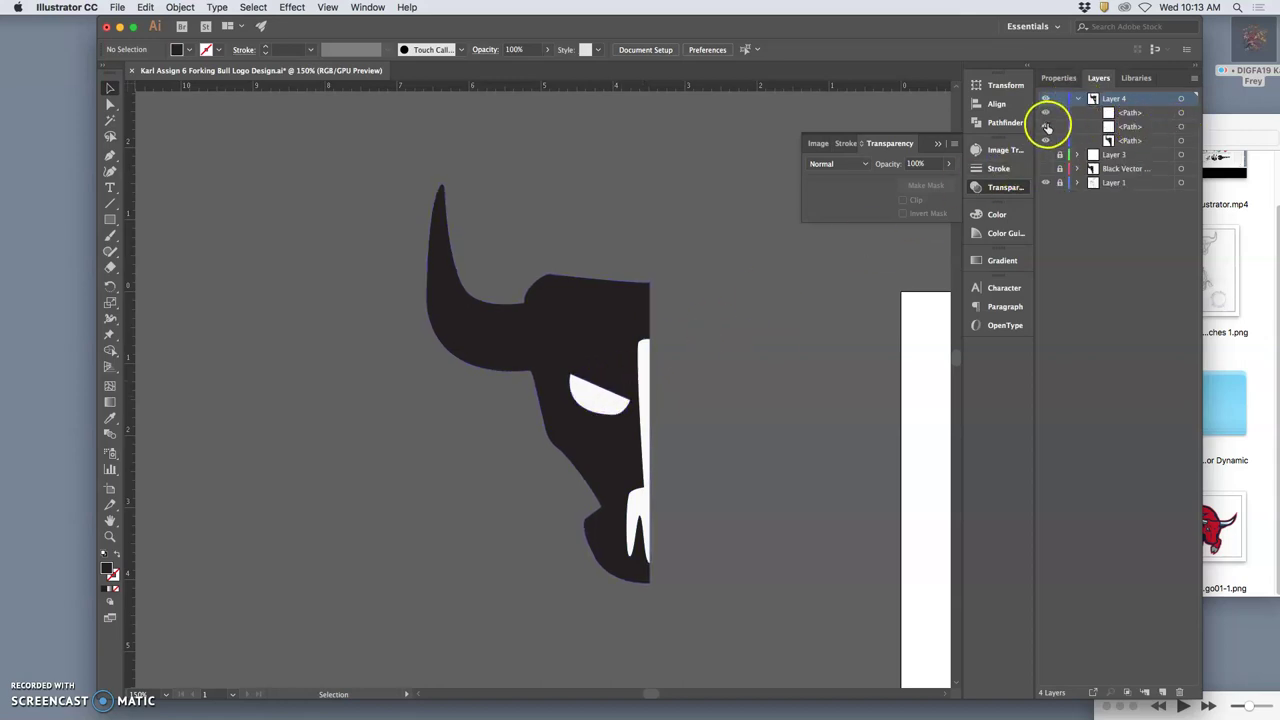
pyautogui.click(1045, 112)
pyautogui.click(1045, 112)
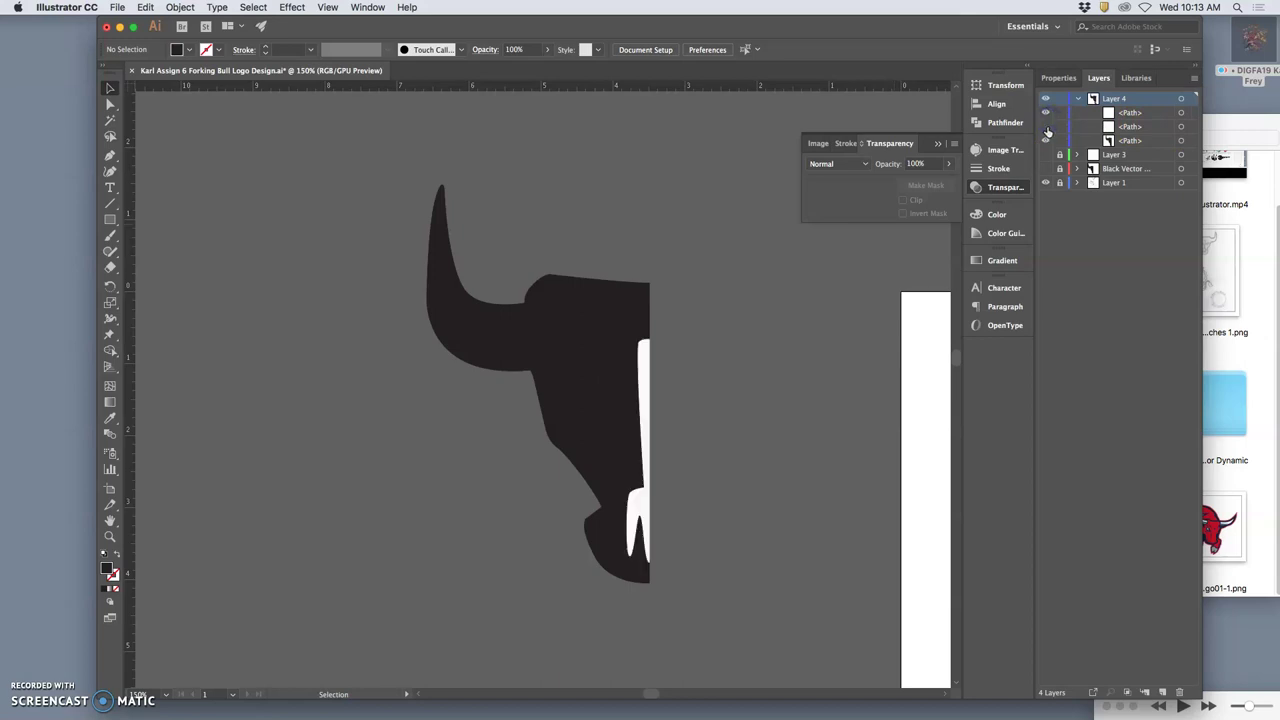
pyautogui.click(1045, 126)
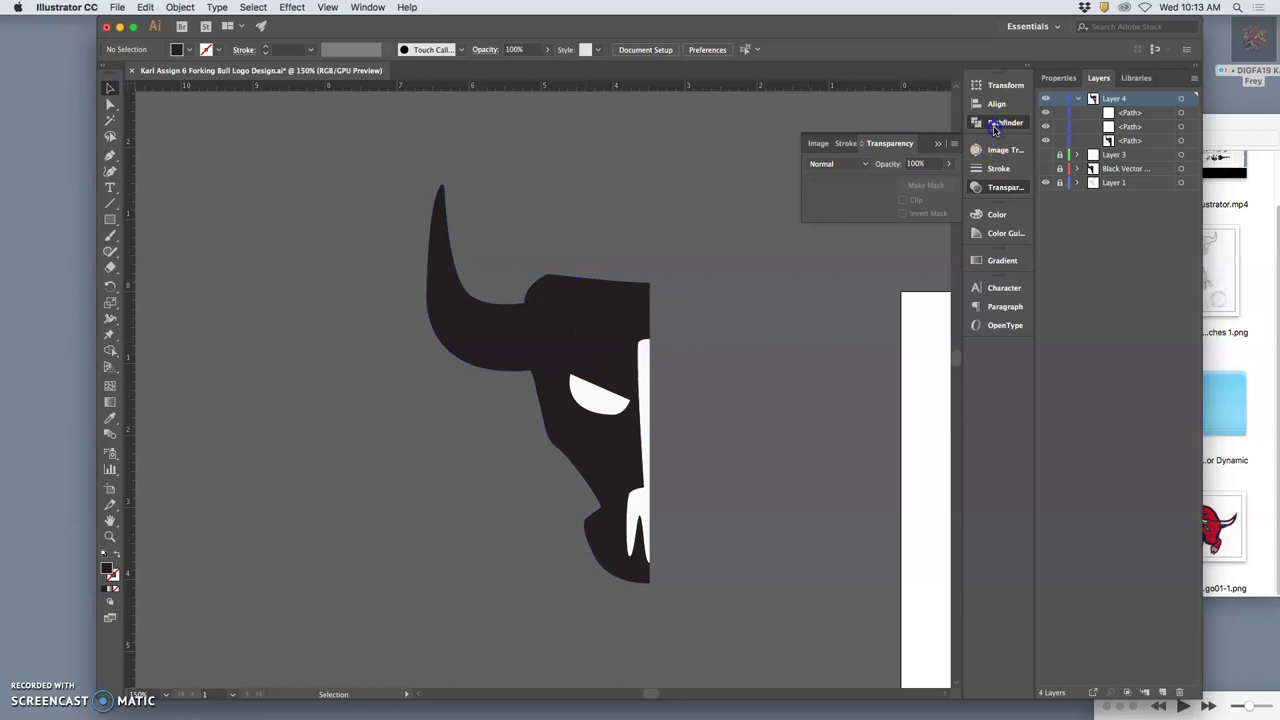
pyautogui.click(998, 123)
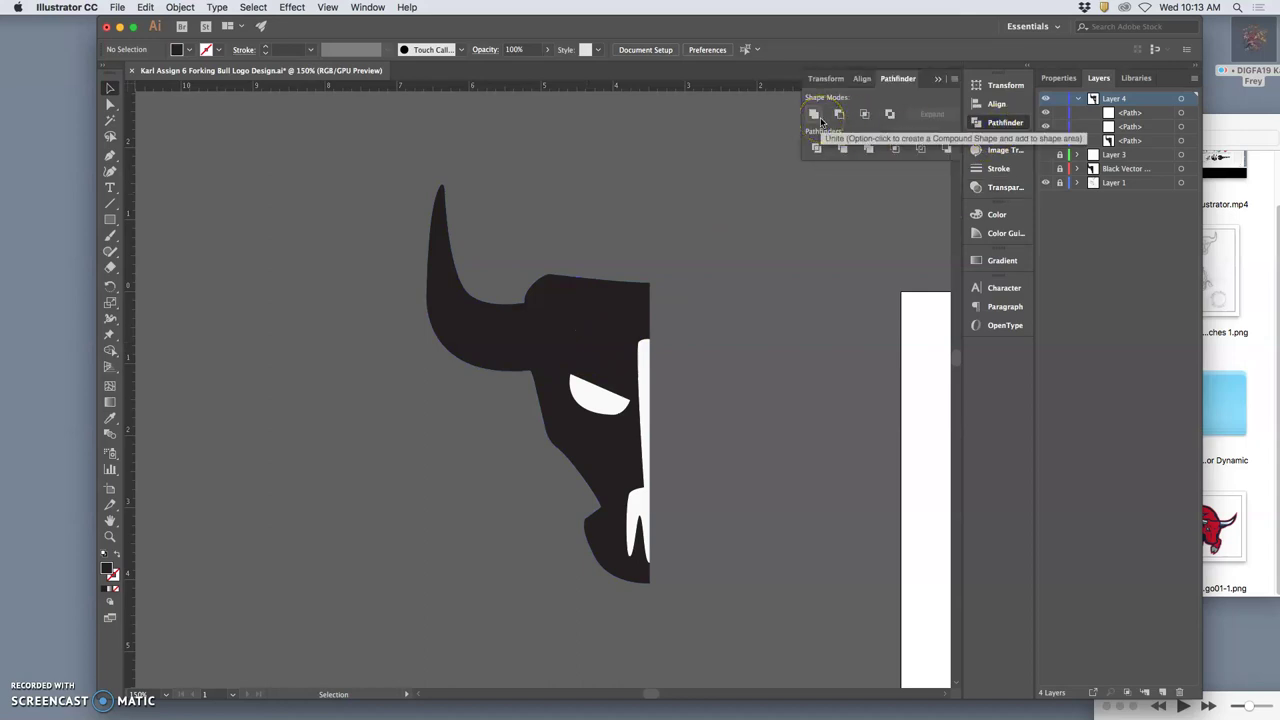
pyautogui.click(851, 117)
pyautogui.click(890, 116)
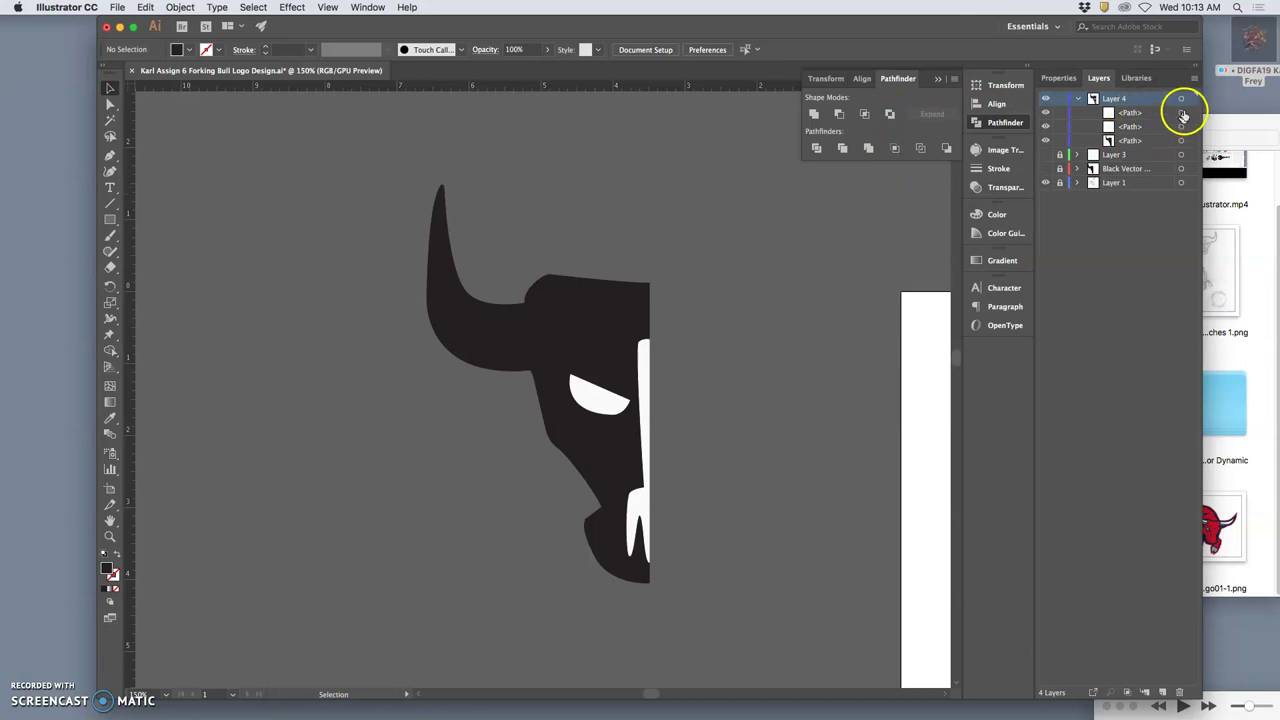
# Exclude all Layer 4 paths into one shape with eye and teeth holes, filled black (000000).
pyautogui.click(1181, 99)
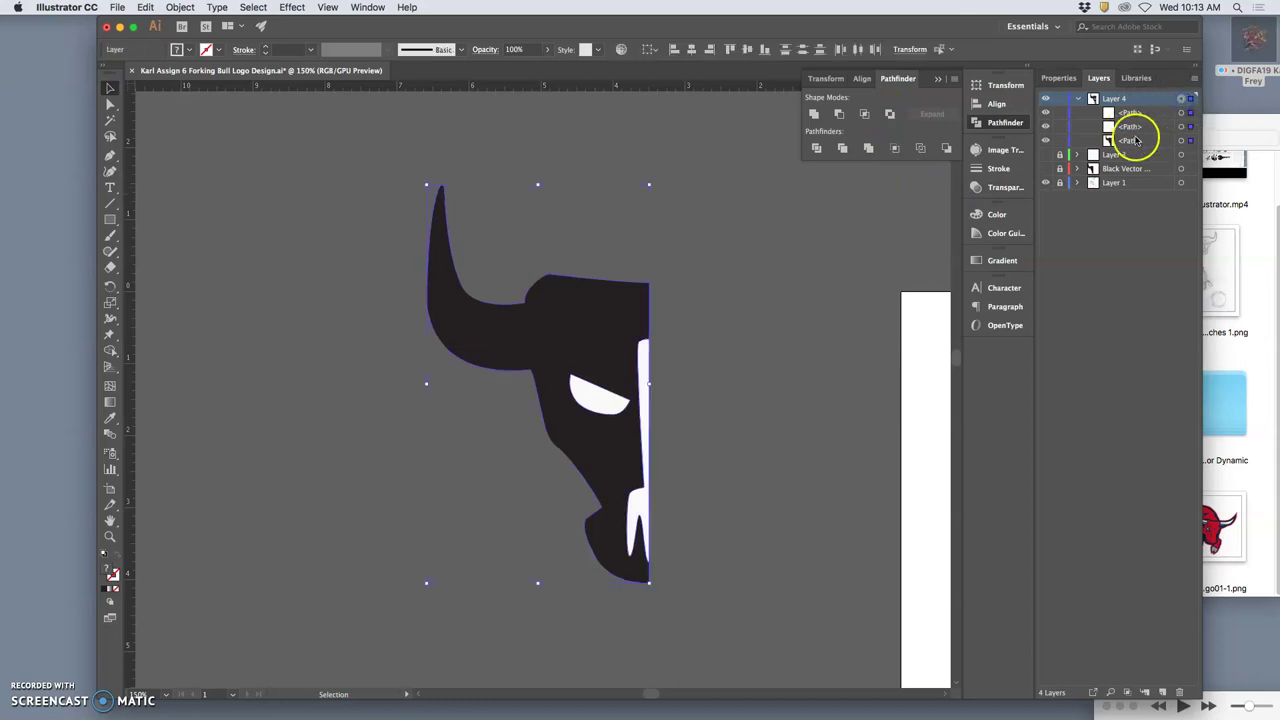
pyautogui.click(891, 116)
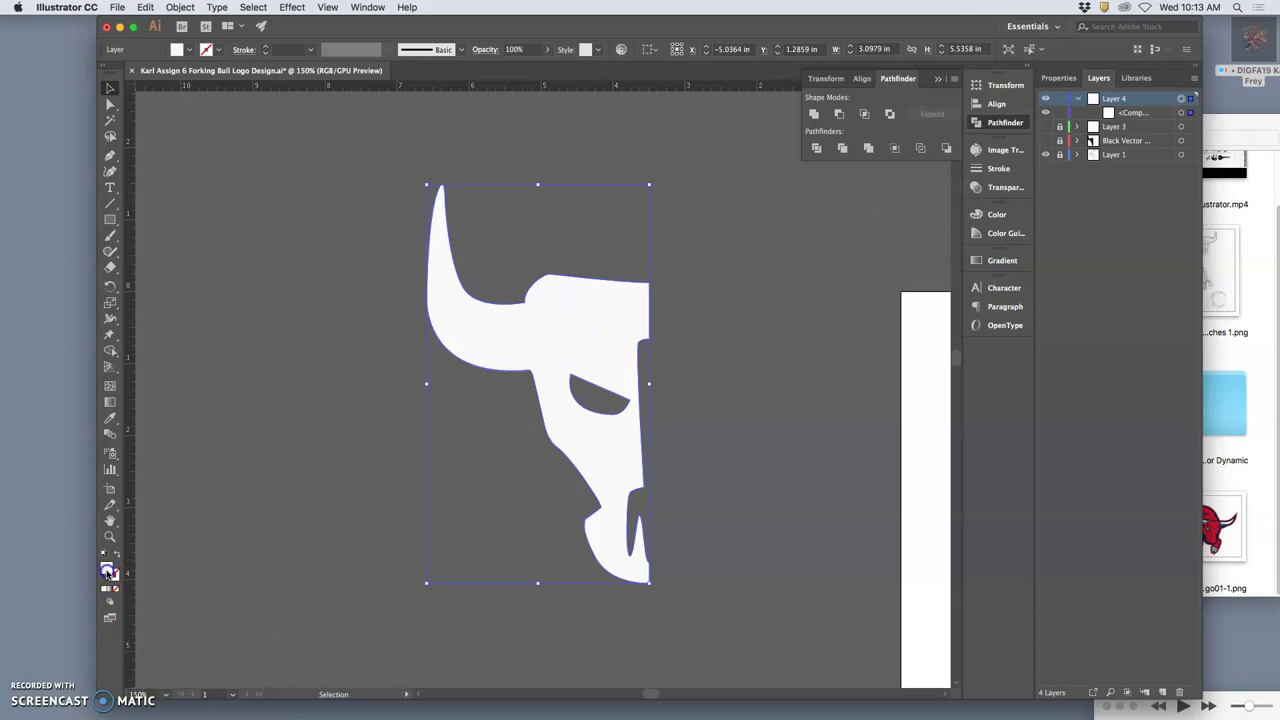
pyautogui.doubleClick(107, 571)
pyautogui.click(746, 515)
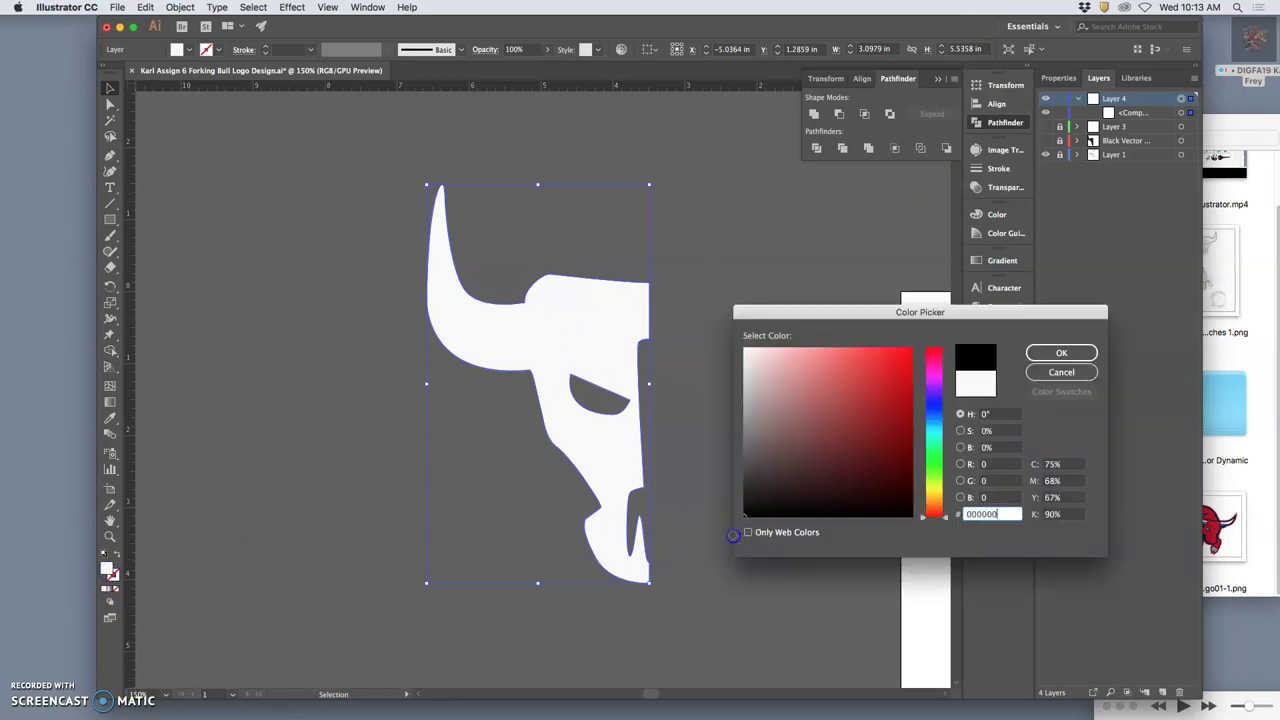
# Keep the black fill, hide Layer 4, add a new layer and paste the bull artwork in place.
pyautogui.click(1052, 354)
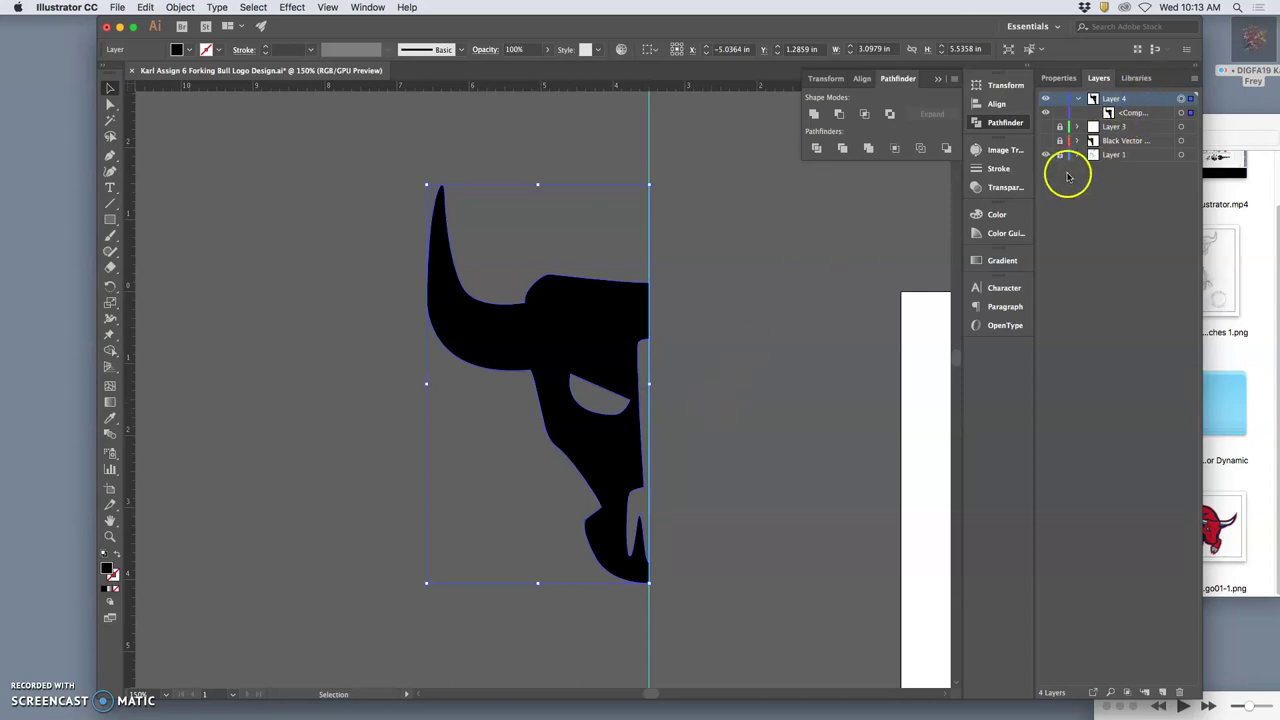
pyautogui.press('a')
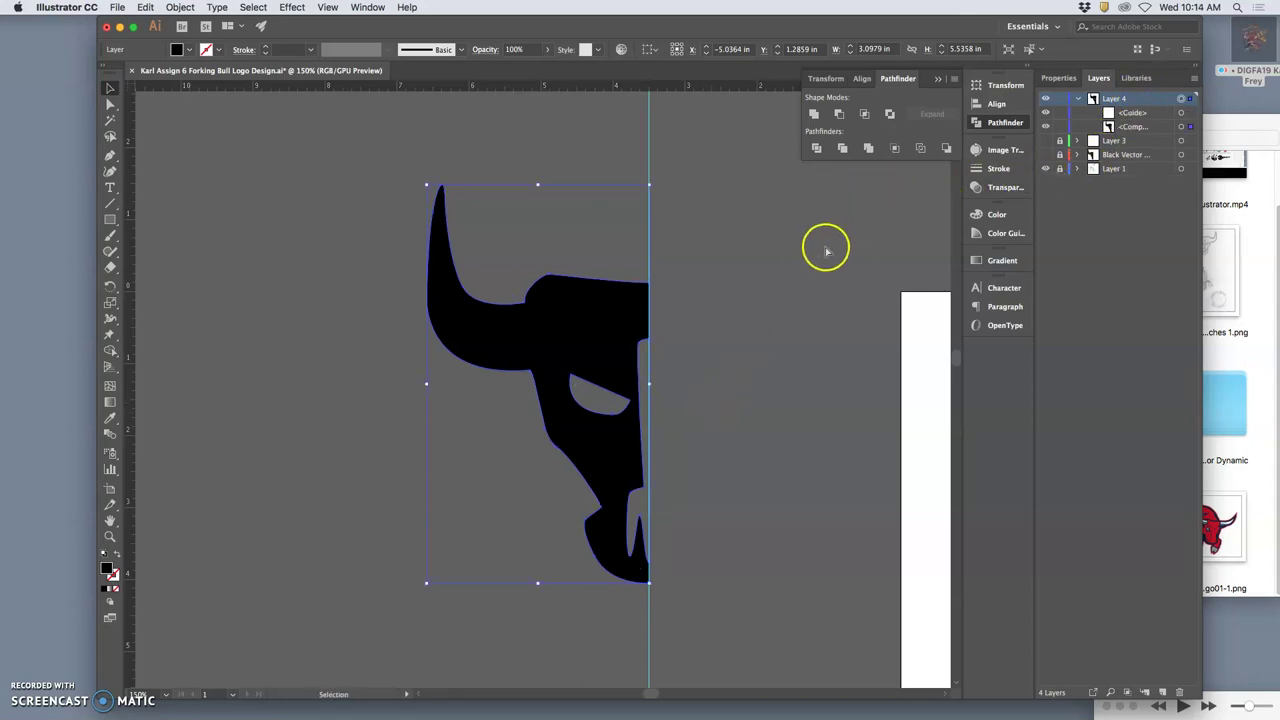
pyautogui.click(1047, 99)
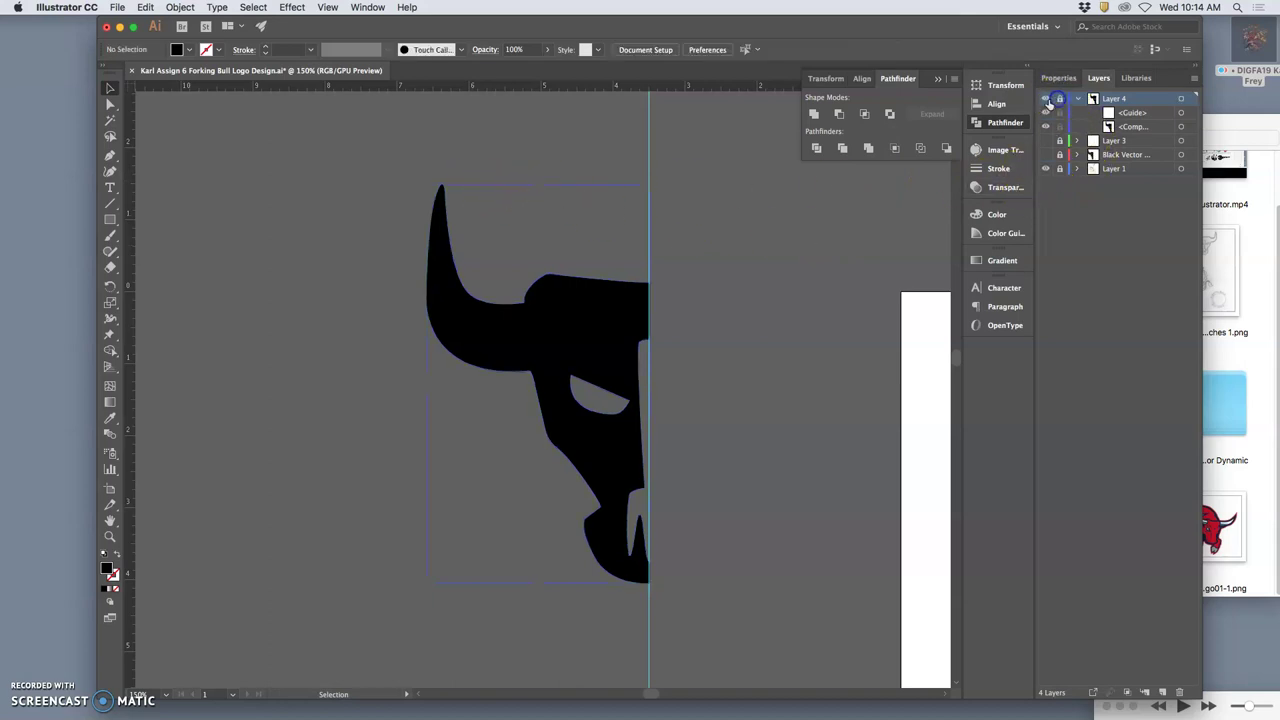
pyautogui.click(1162, 692)
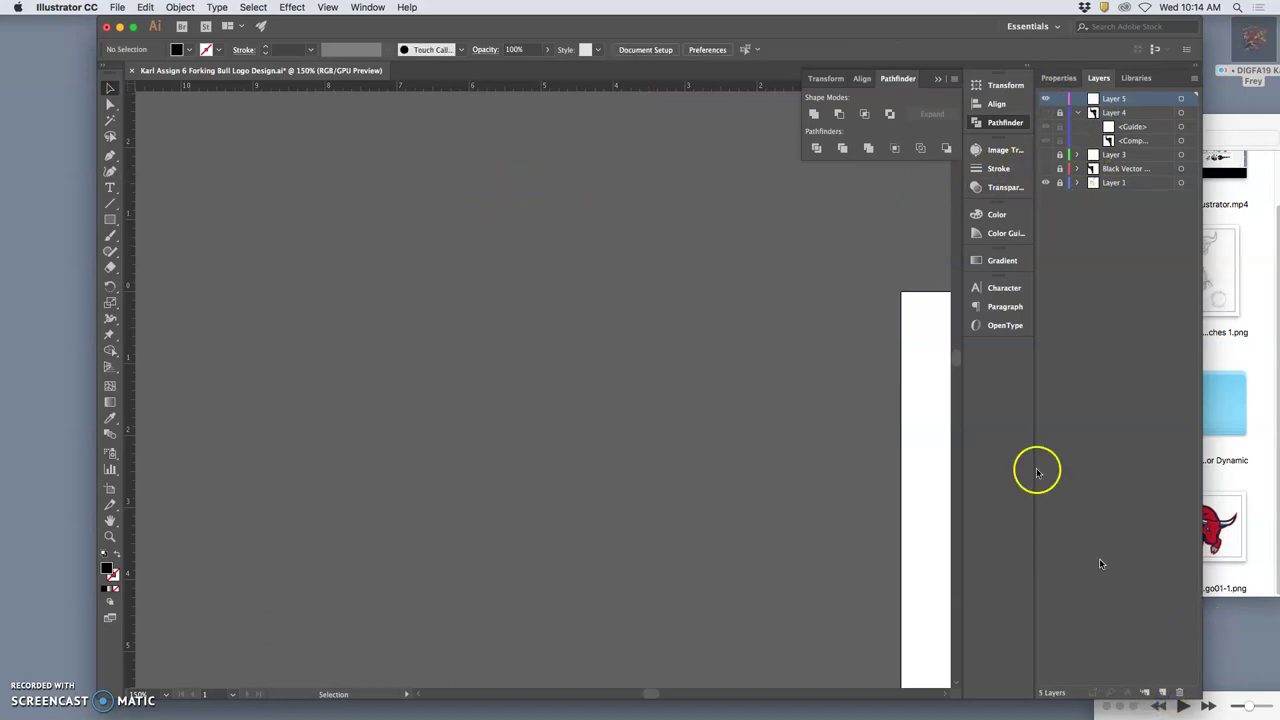
pyautogui.click(146, 8)
pyautogui.click(188, 120)
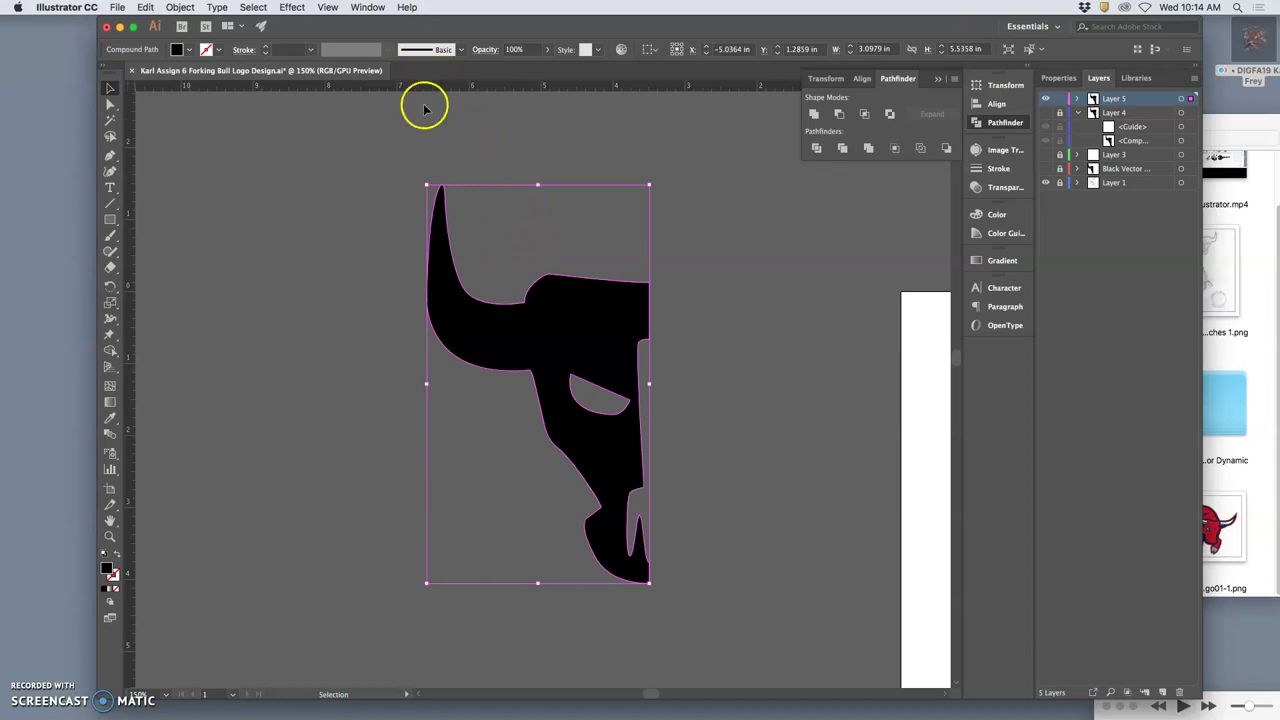
# Paste the artwork again, toggle Layer 5's visibility, and expand it to list its two compound paths.
pyautogui.click(134, 7)
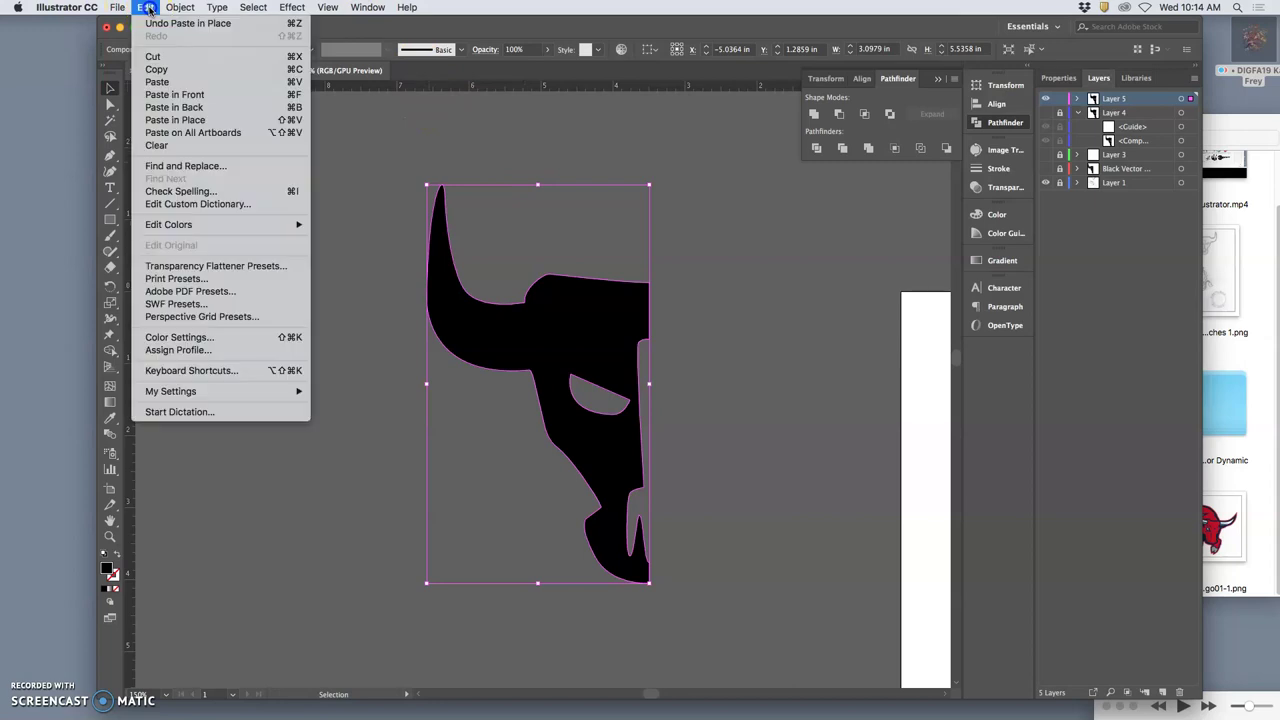
pyautogui.click(180, 121)
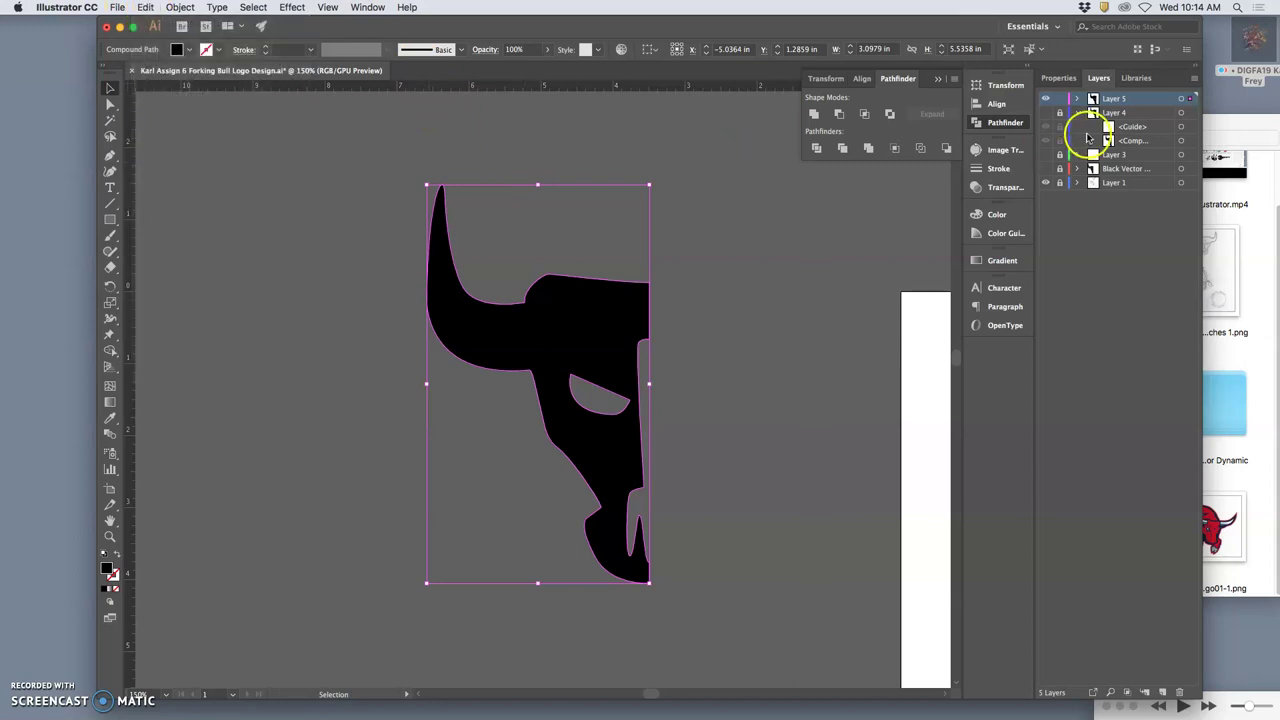
pyautogui.click(1047, 100)
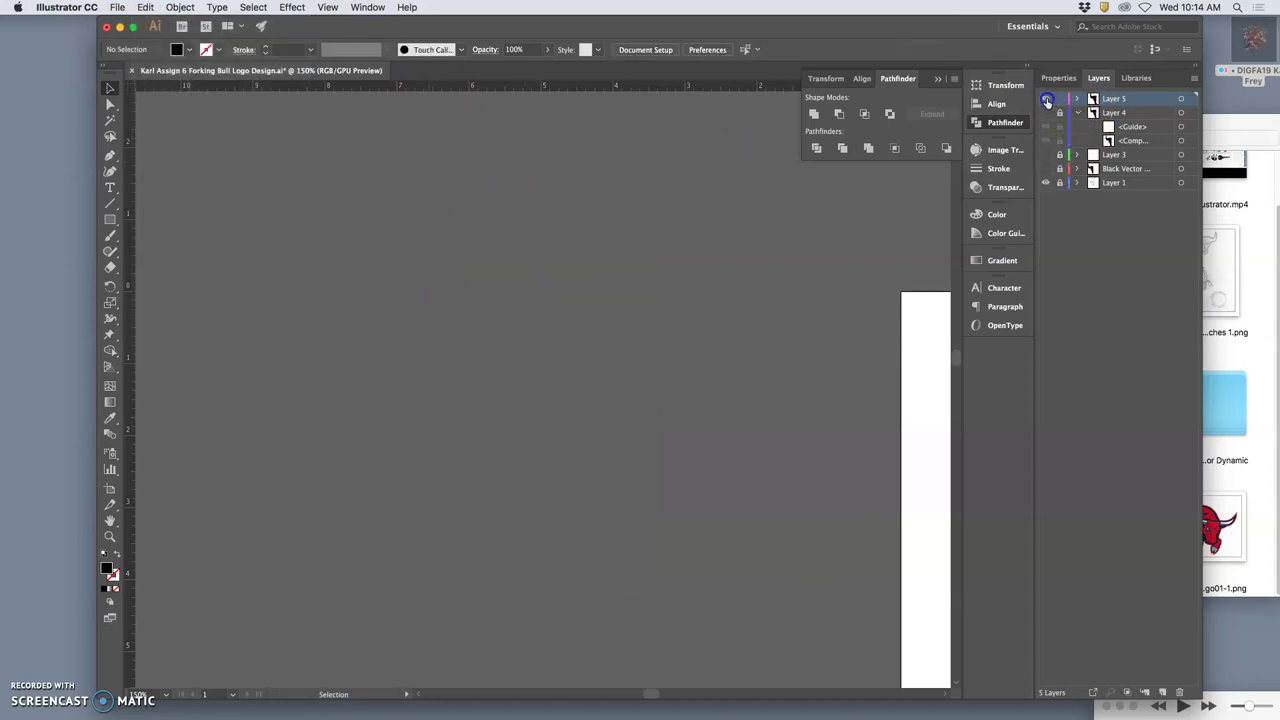
pyautogui.click(1047, 100)
pyautogui.click(1077, 99)
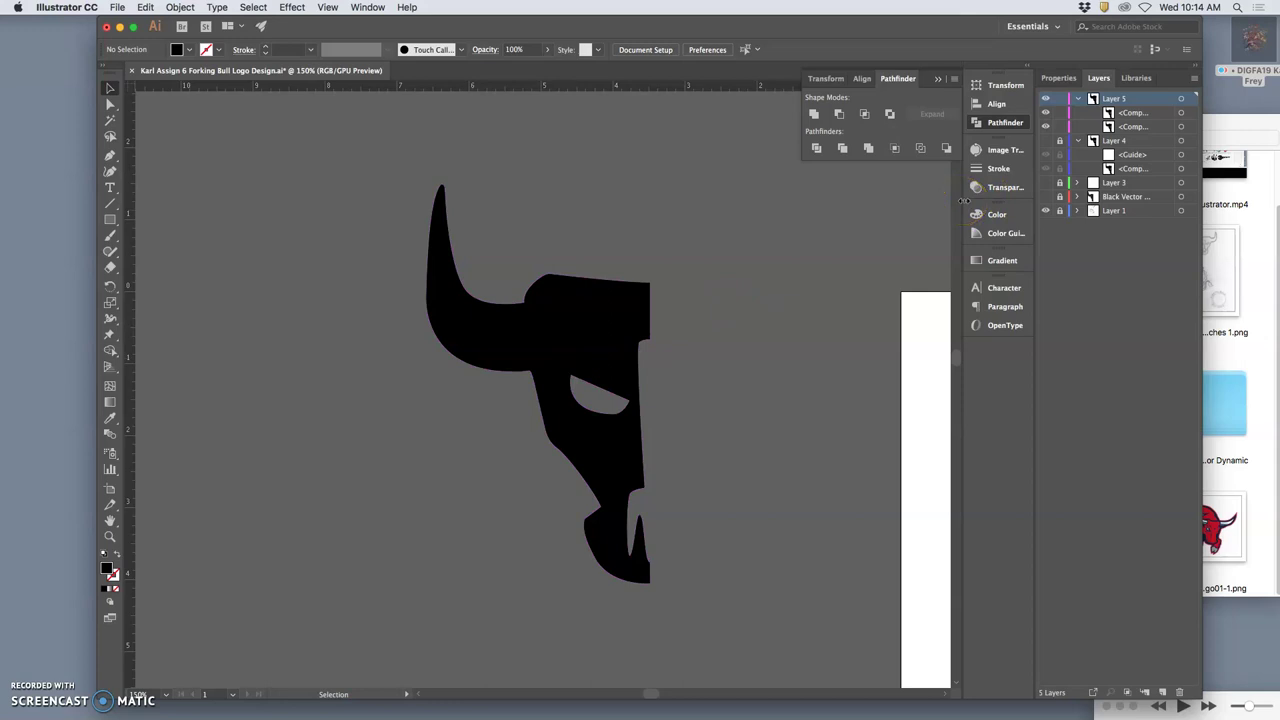
pyautogui.press('a')
pyautogui.press('v')
pyautogui.click(630, 251)
# Add a vertical guide at the half head's straight edge and reflect the compound path vertically.
pyautogui.moveTo(650, 251); pyautogui.dragTo(651, 251)
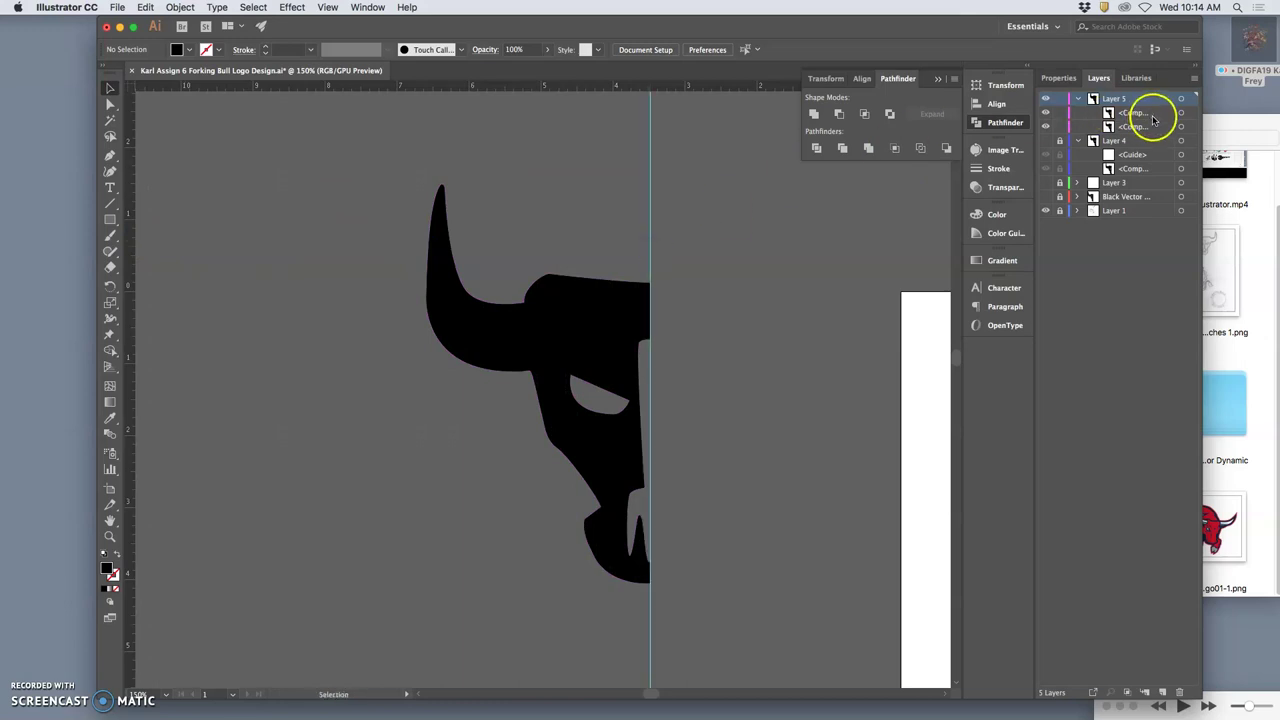
pyautogui.click(1182, 114)
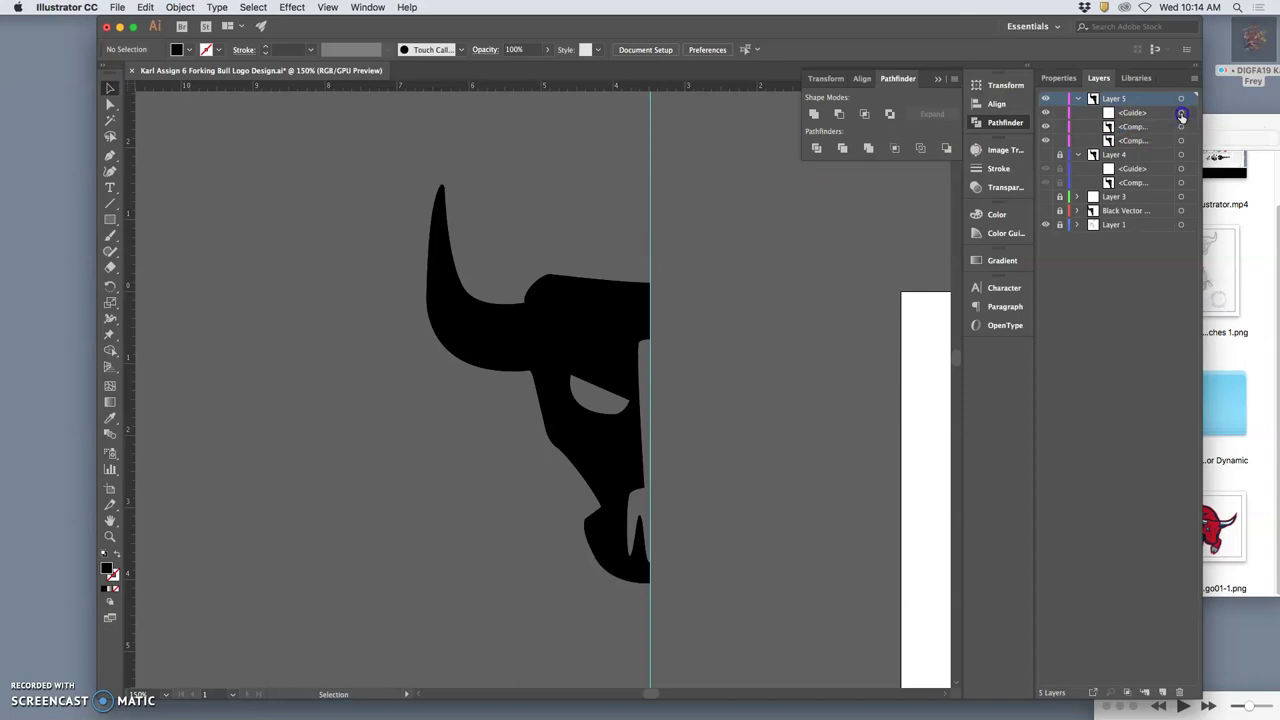
pyautogui.click(1182, 128)
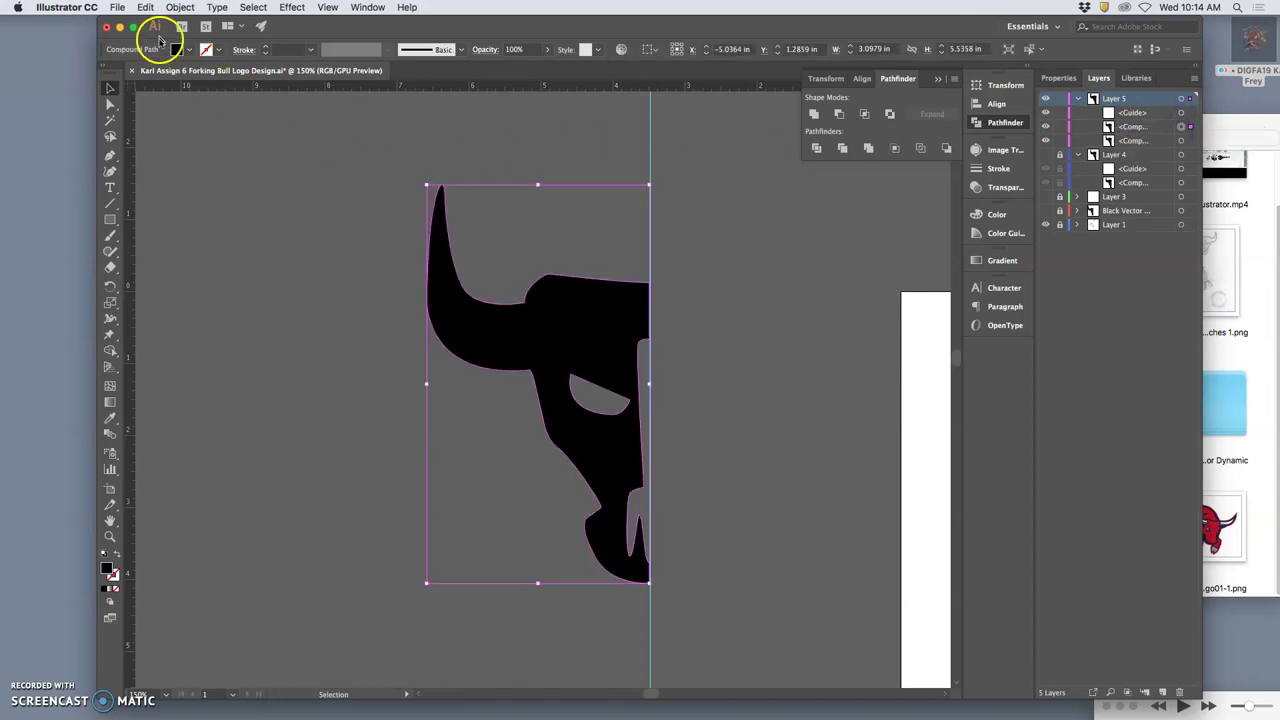
pyautogui.click(176, 9)
pyautogui.moveTo(183, 24)
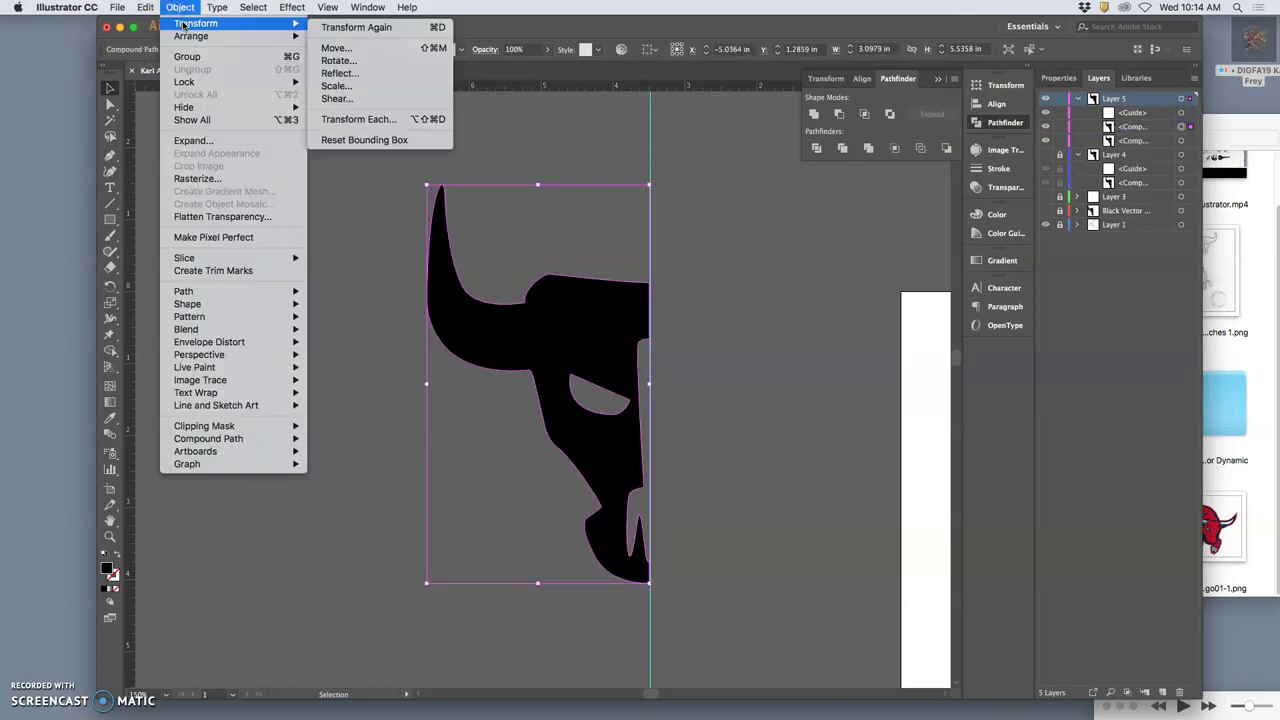
pyautogui.click(338, 73)
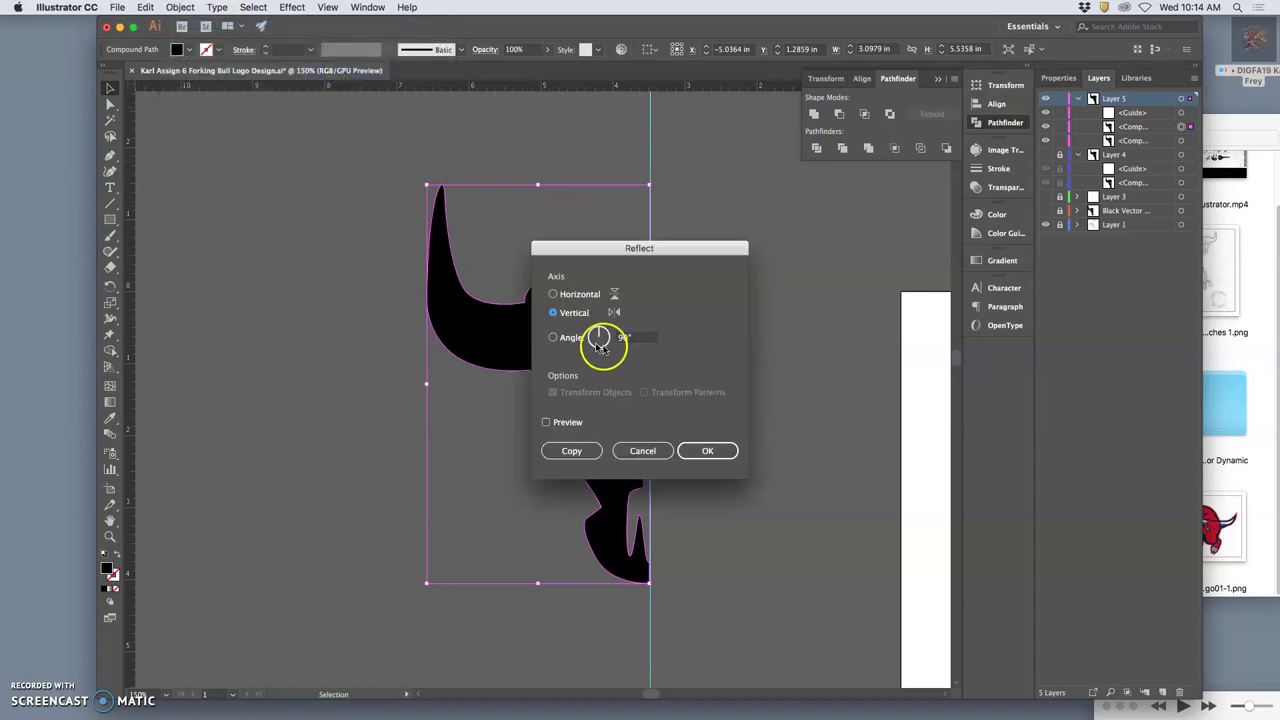
pyautogui.click(720, 451)
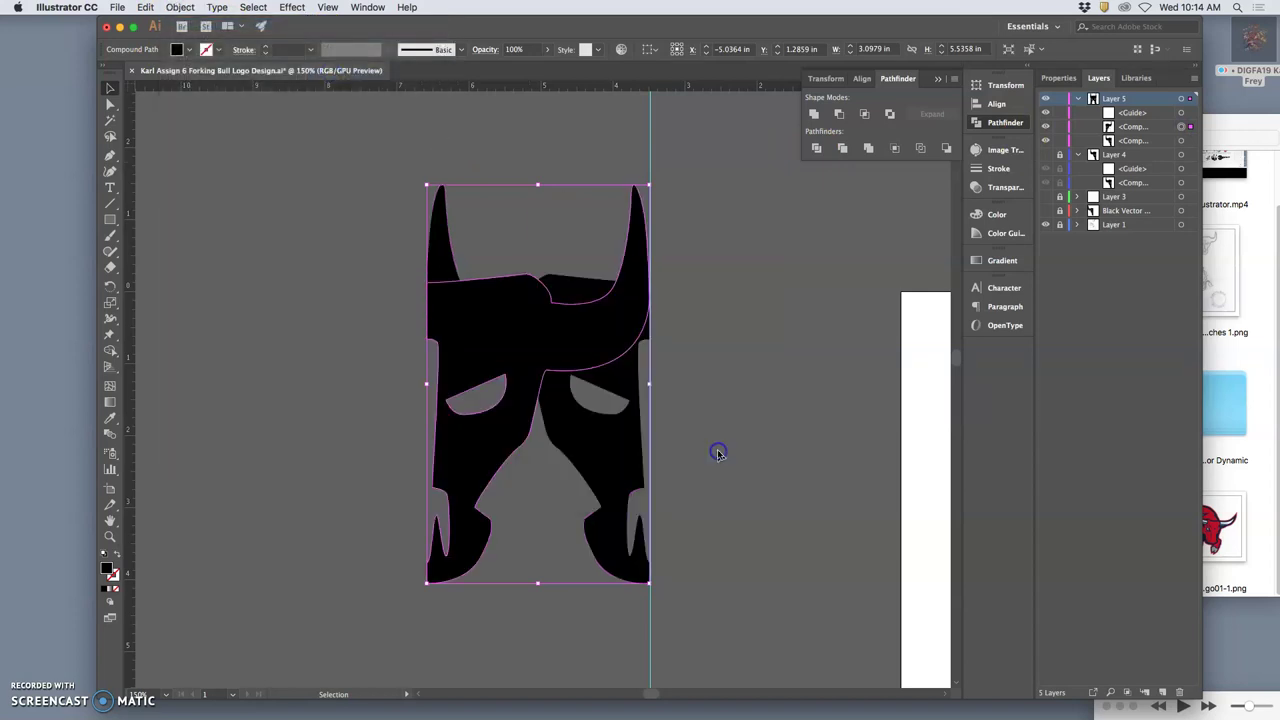
# Slide the mirrored half right to meet the original along the center line, then hide the guides.
pyautogui.click(533, 344)
pyautogui.moveTo(533, 344); pyautogui.dragTo(756, 335)
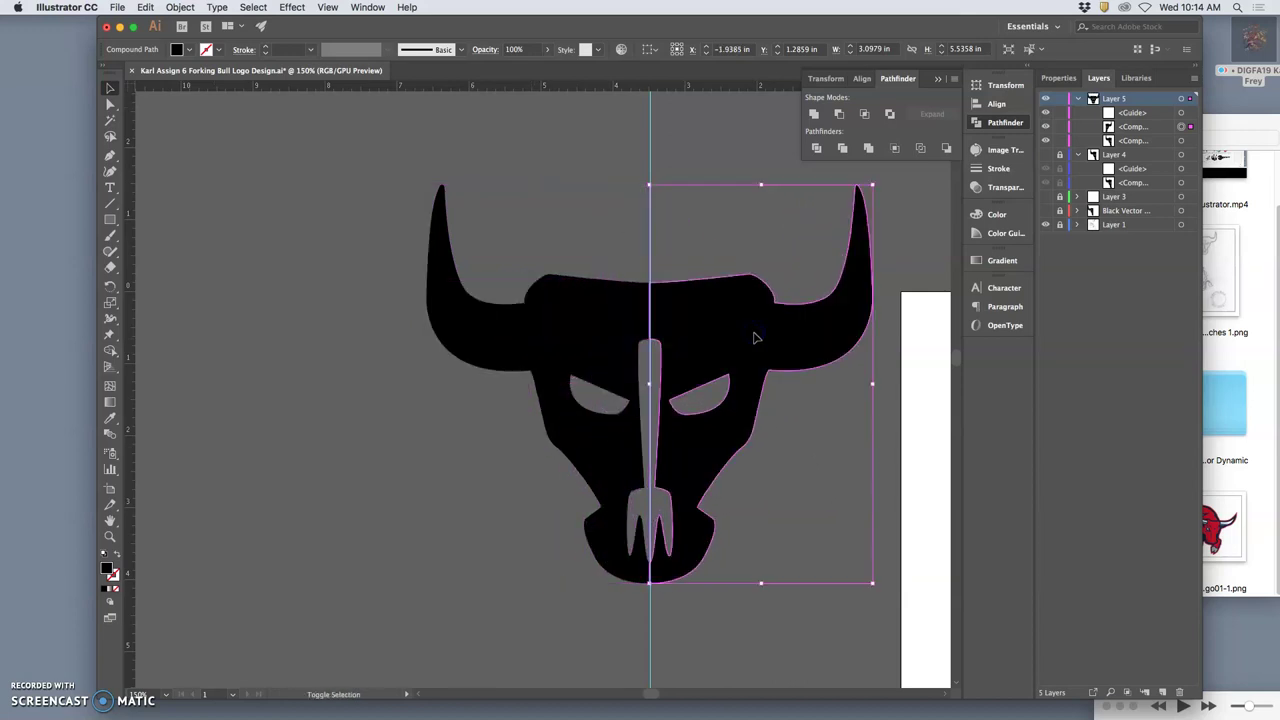
pyautogui.click(500, 400)
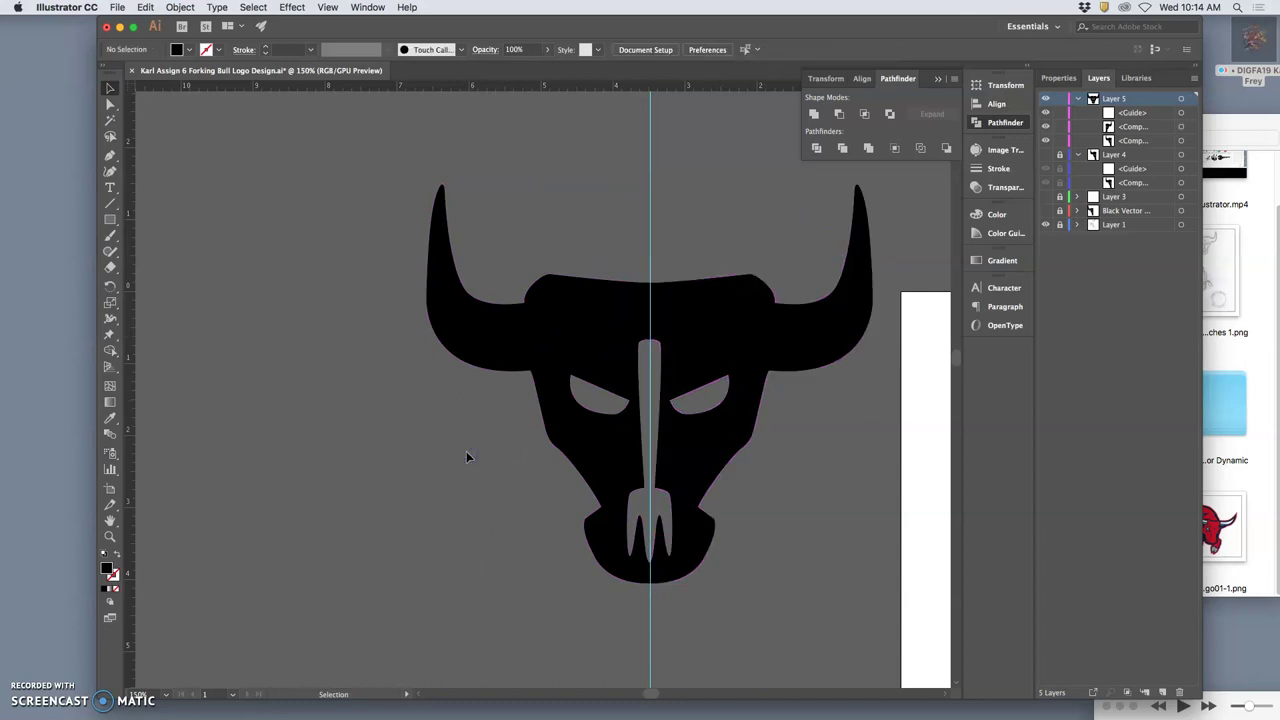
pyautogui.press('super+apostrophe')
pyautogui.press('super+apostrophe')
pyautogui.press('super+semicolon')
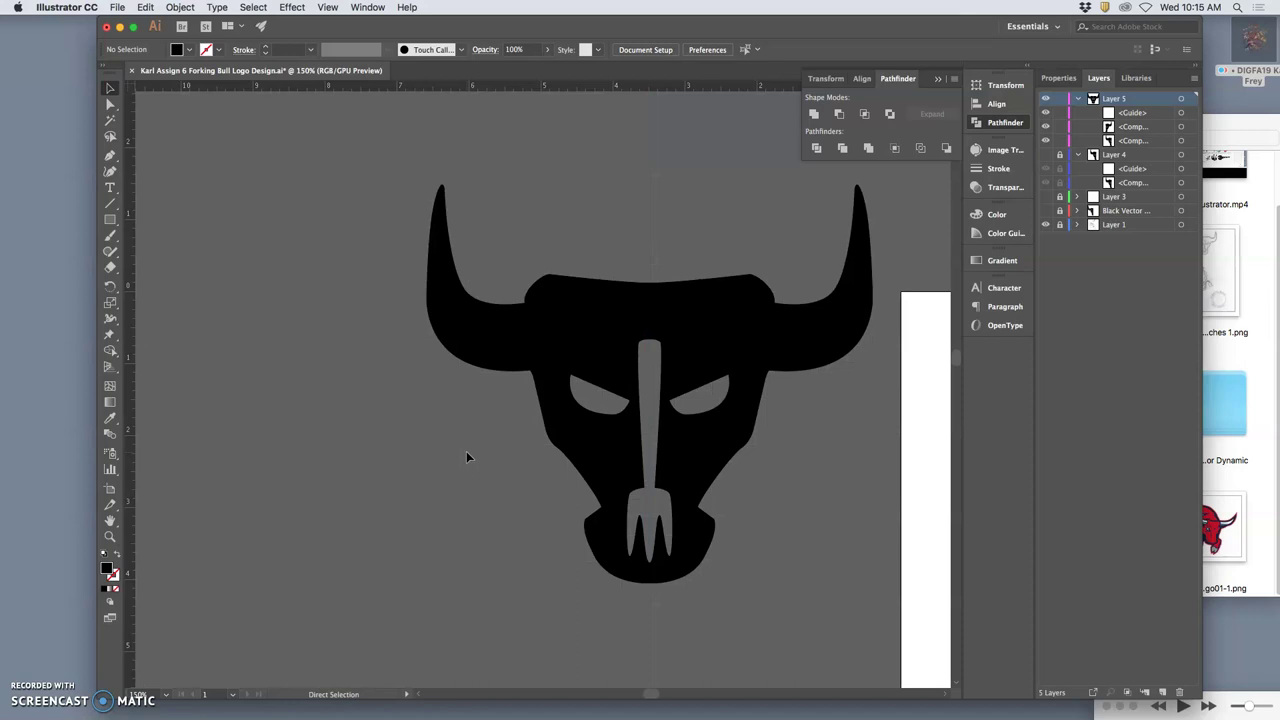
pyautogui.press('super+semicolon')
pyautogui.press('super+semicolon')
pyautogui.press('v')
# Unite Layer 5's two mirrored halves into one shape with Pathfinder.
pyautogui.click(1181, 98)
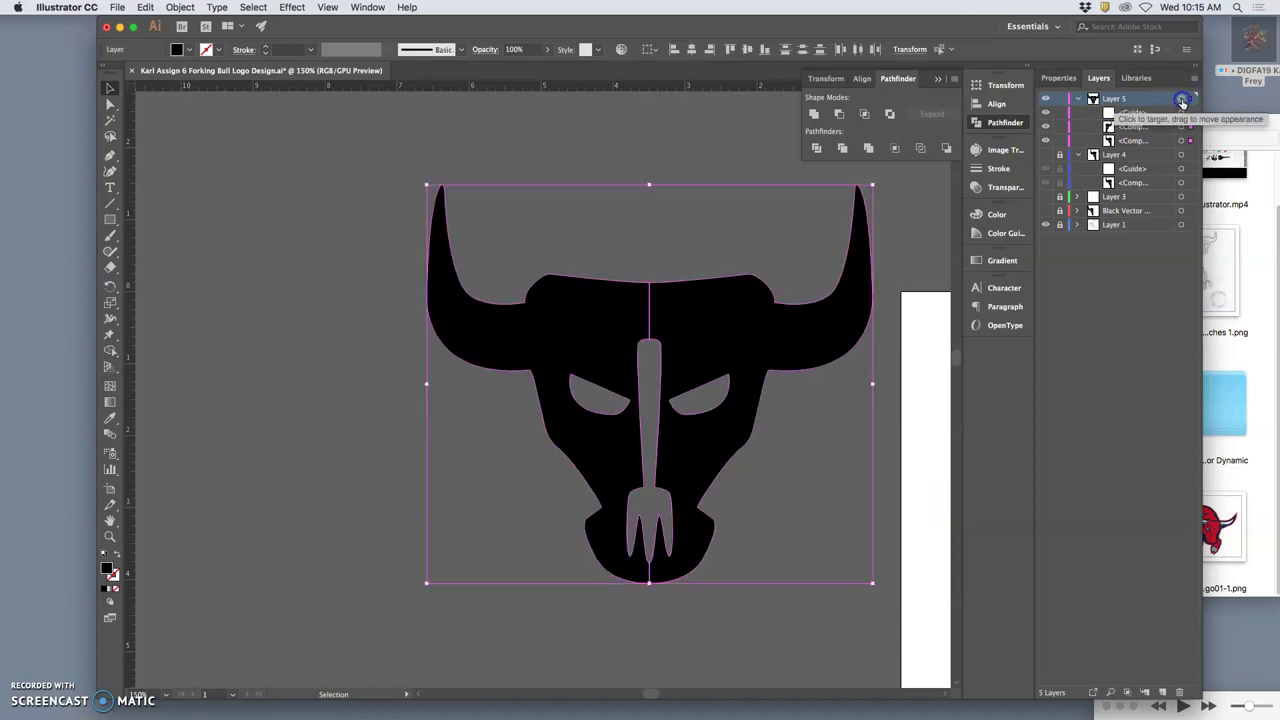
pyautogui.click(815, 116)
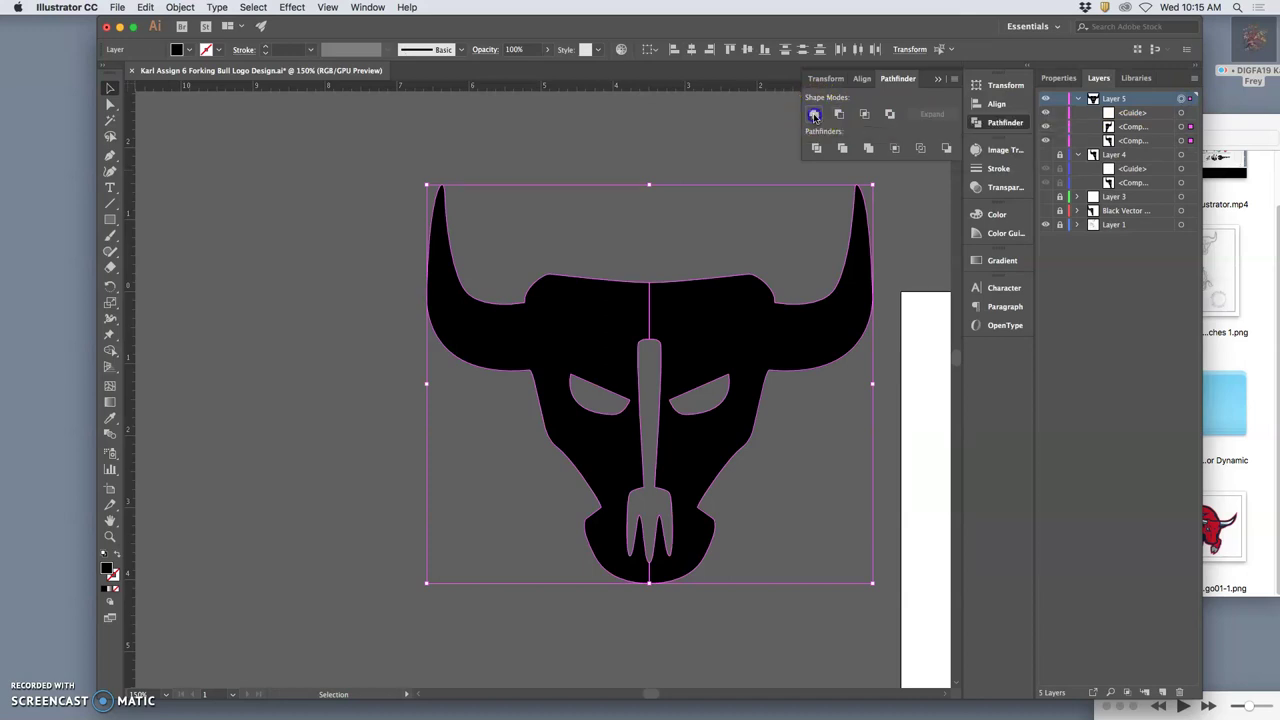
pyautogui.click(272, 339)
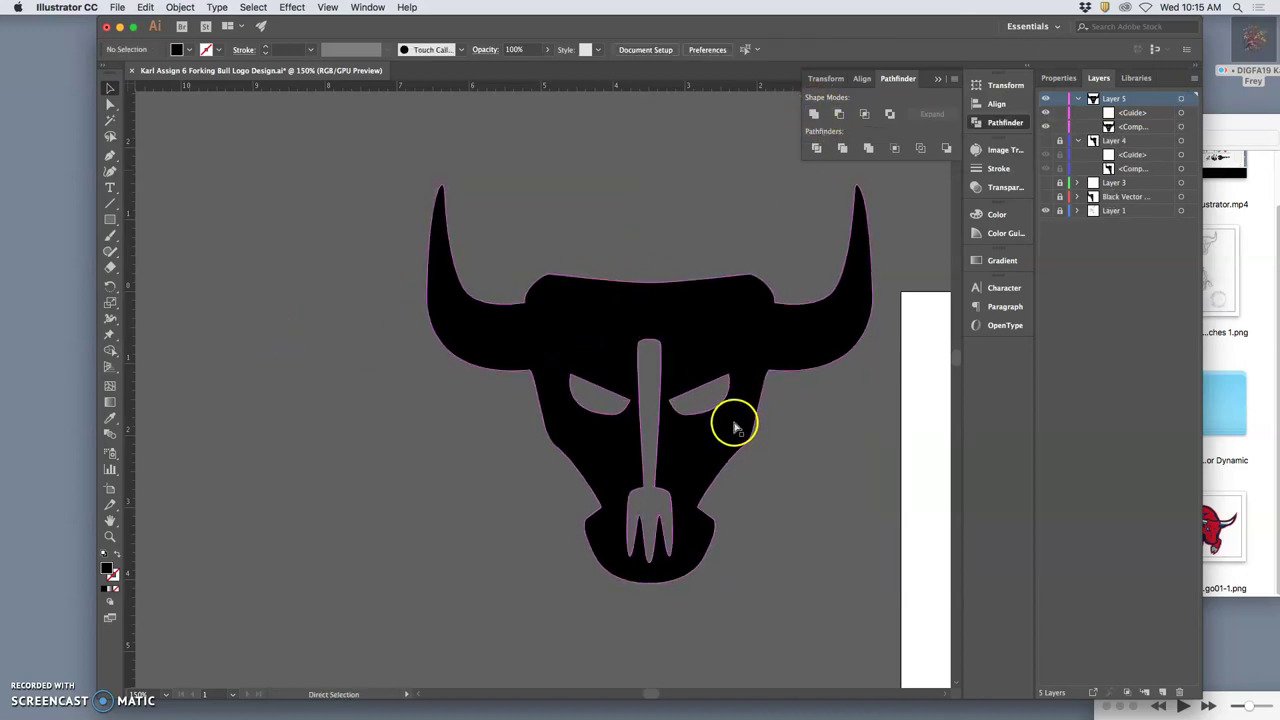
# Zoom out and position the bull head over the top pencil bull-head sketch.
pyautogui.press('super+minus')
pyautogui.press('super+minus')
pyautogui.press('super+minus')
pyautogui.press('super+minus')
pyautogui.press('super+minus')
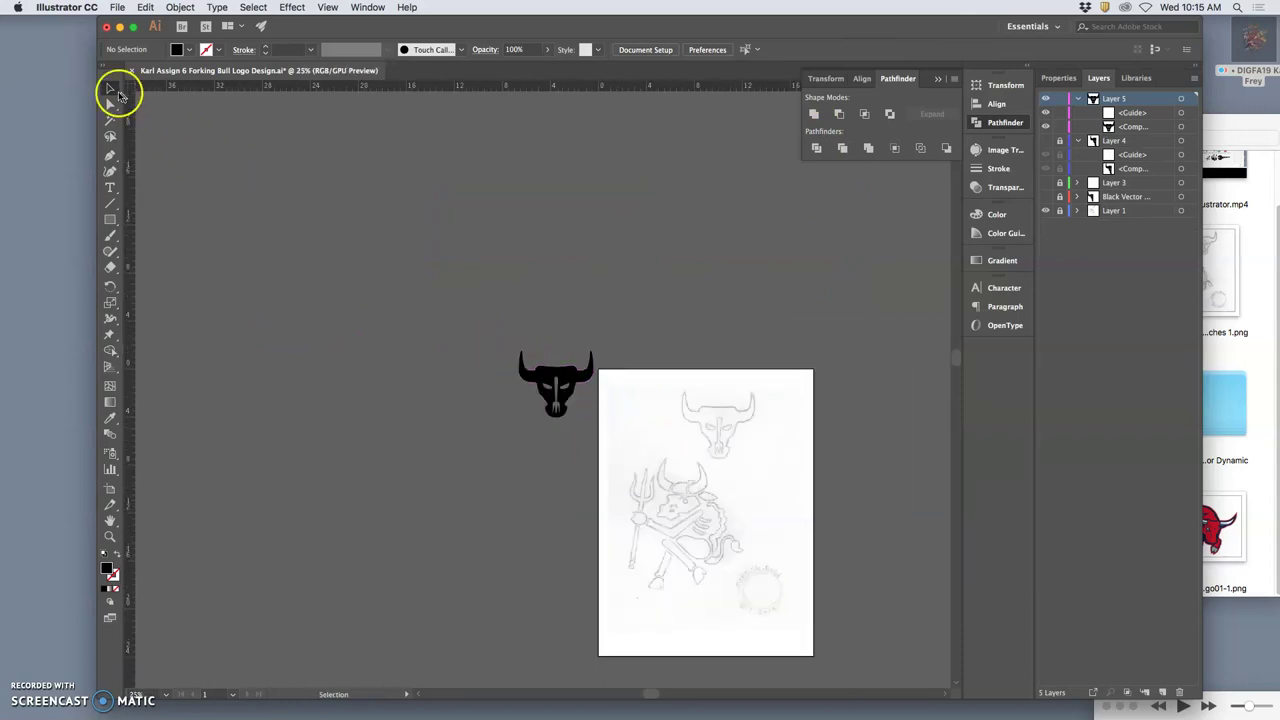
pyautogui.moveTo(569, 374)
pyautogui.mouseDown()
pyautogui.moveTo(623, 400)
pyautogui.moveTo(737, 416)
pyautogui.mouseUp()
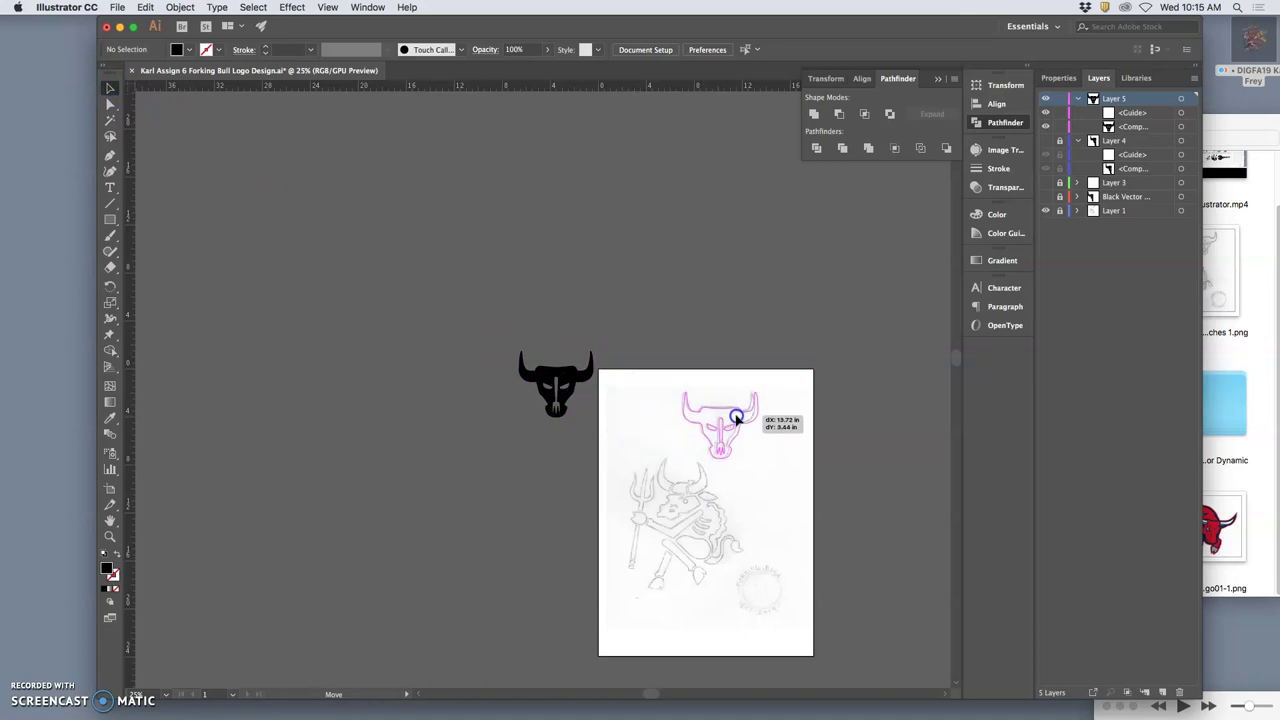
pyautogui.moveTo(736, 418); pyautogui.dragTo(729, 417)
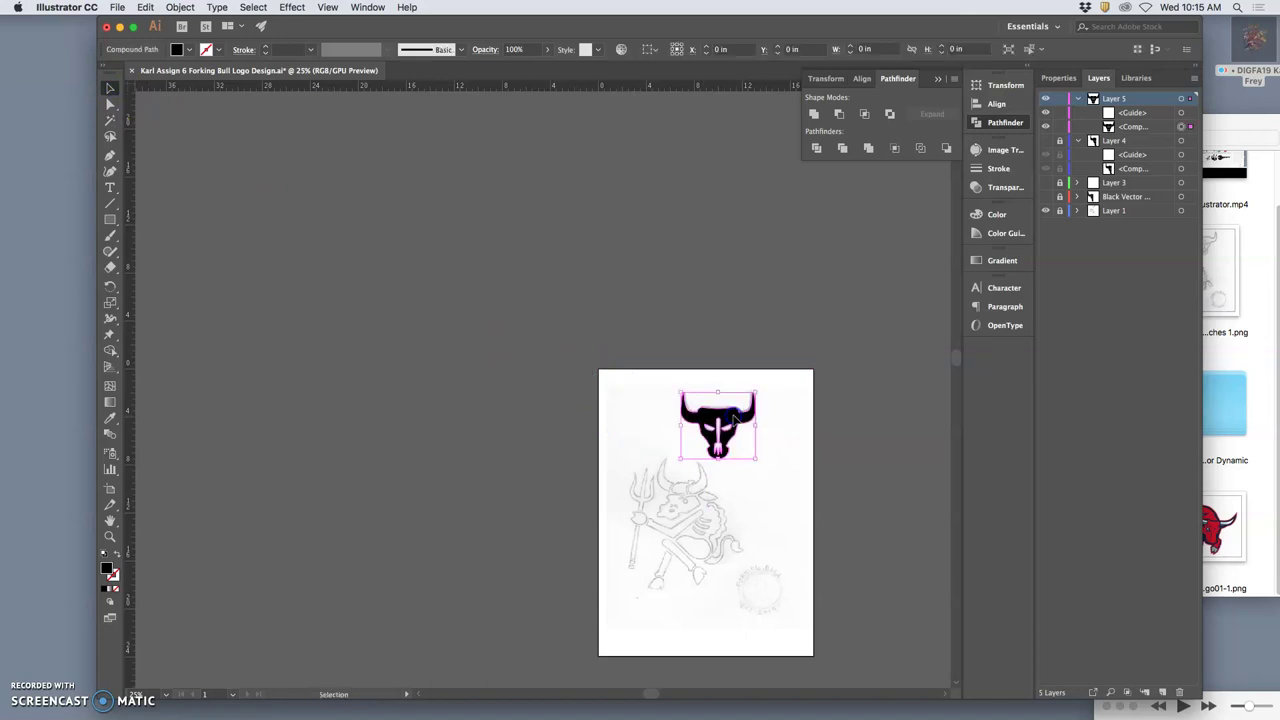
pyautogui.click(788, 503)
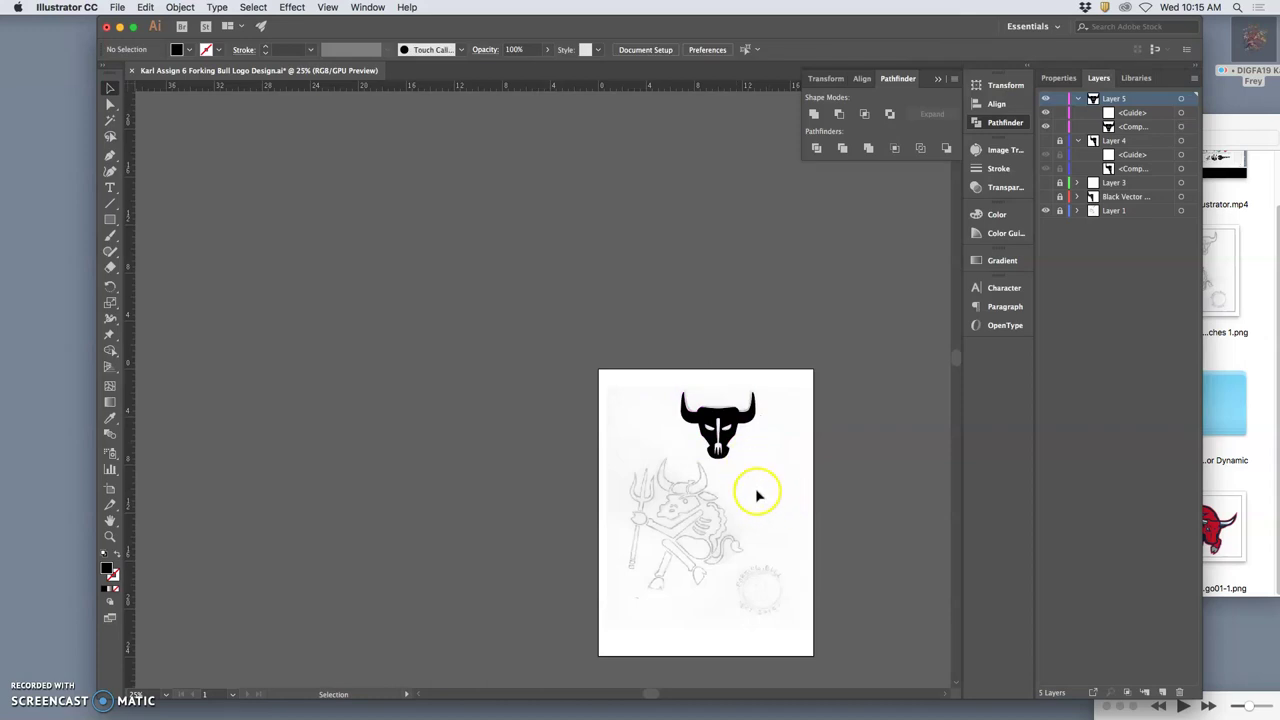
pyautogui.scroll(3, 757, 493)
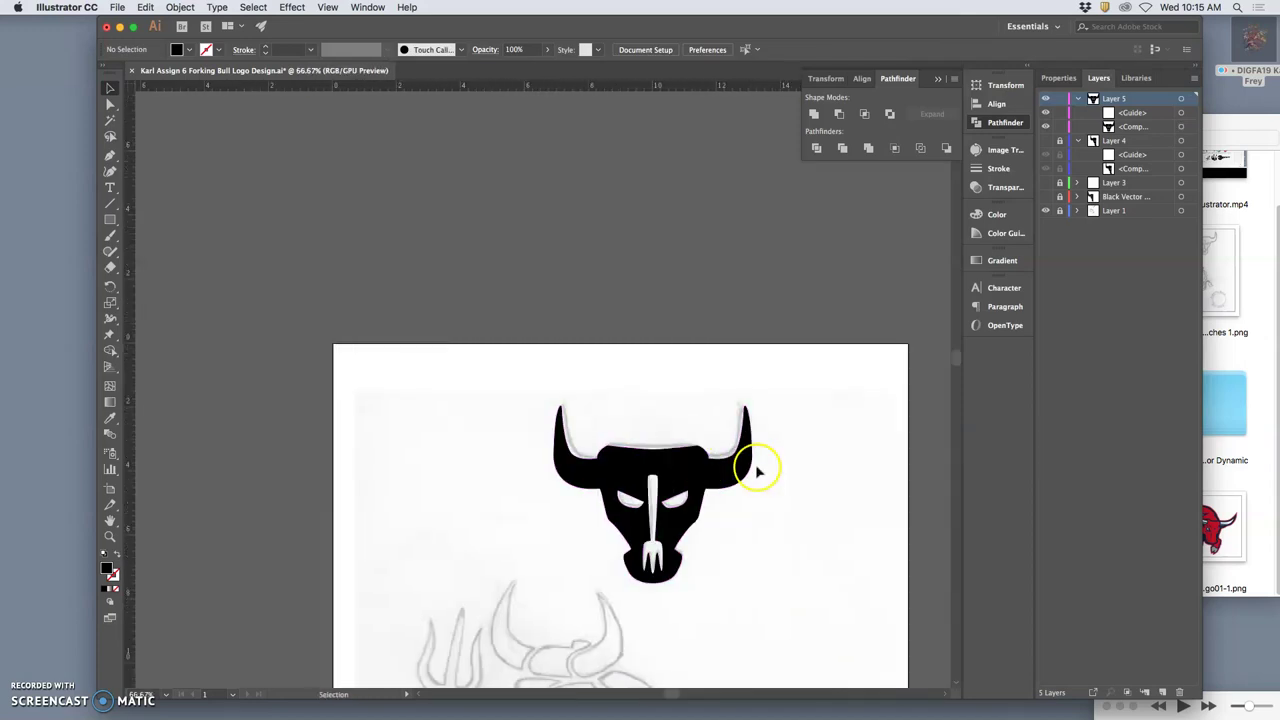
pyautogui.scroll(-5, 757, 470)
pyautogui.hscroll(1, 754, 466)
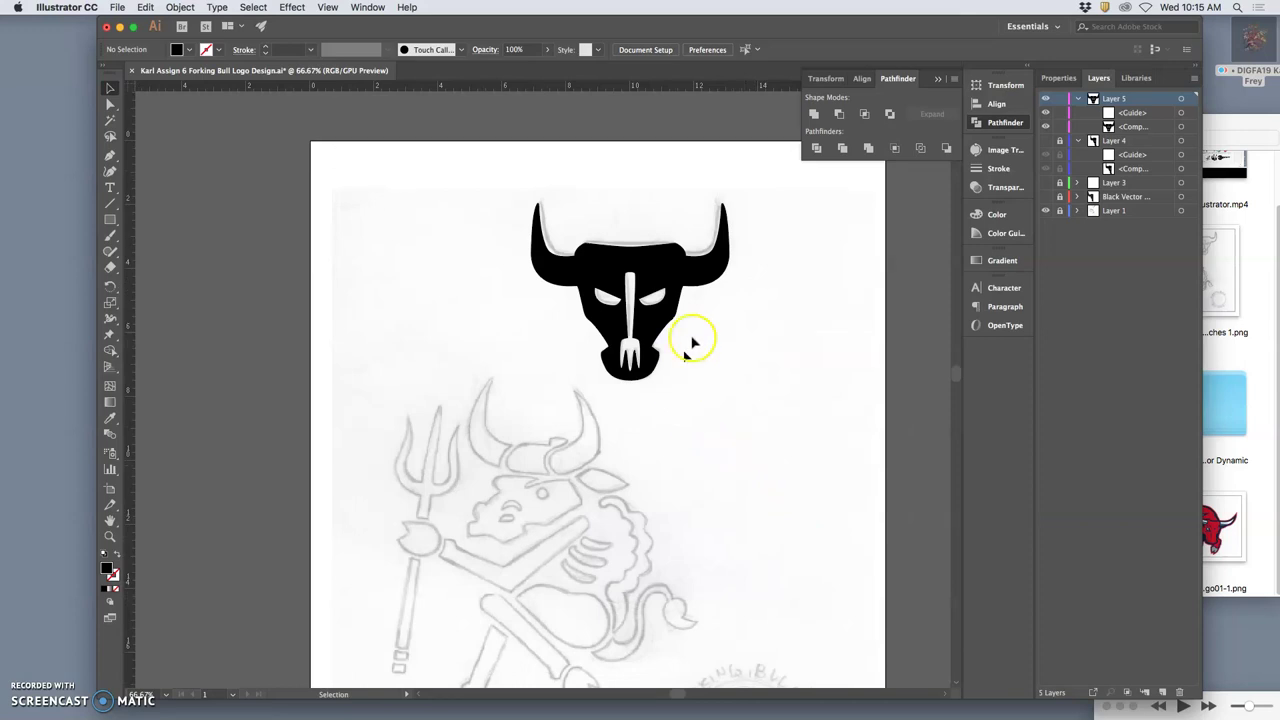
# Lock and hide Layer 5, then paste the bull head in place on a new Layer 6.
pyautogui.click(1182, 98)
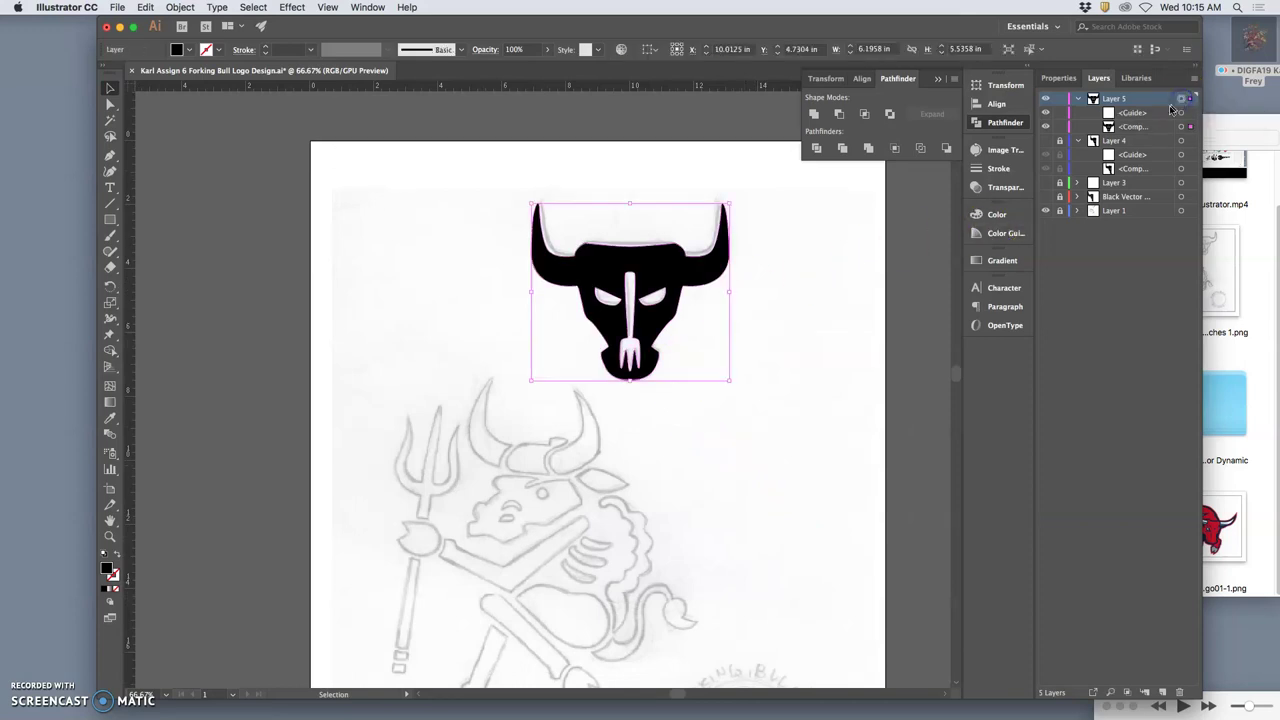
pyautogui.click(1060, 98)
pyautogui.click(1045, 98)
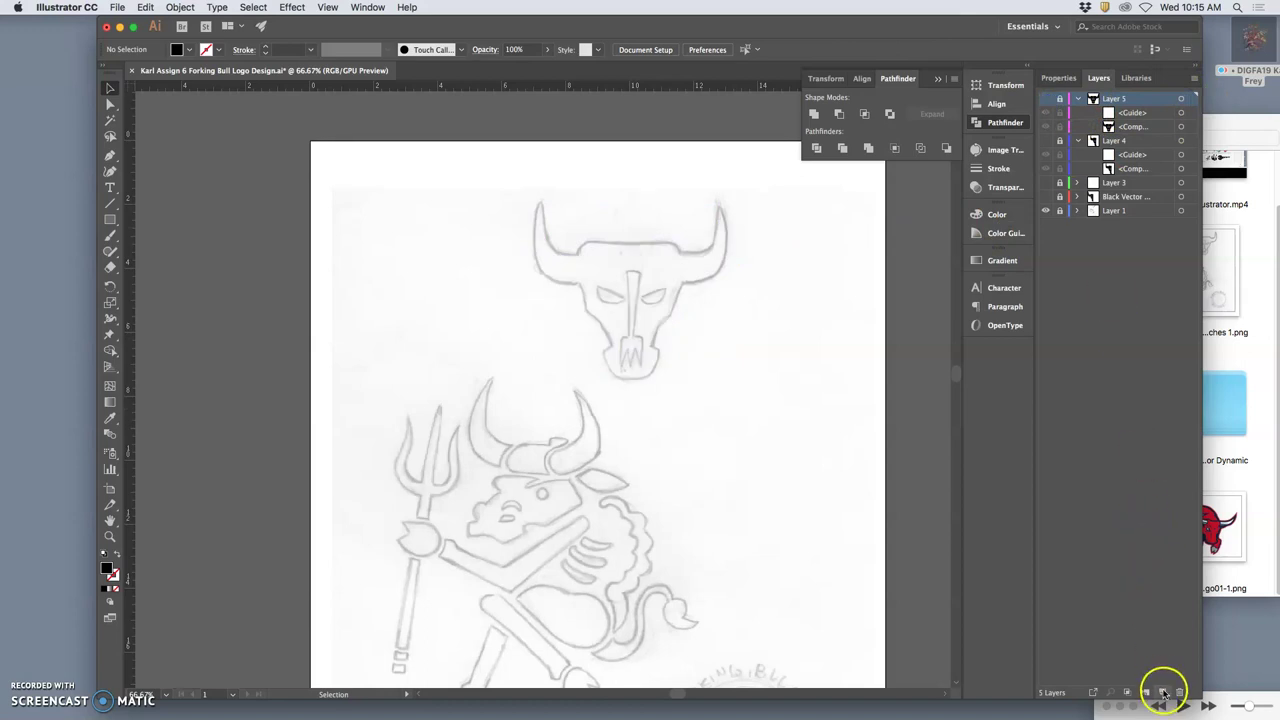
pyautogui.click(1162, 692)
pyautogui.click(145, 7)
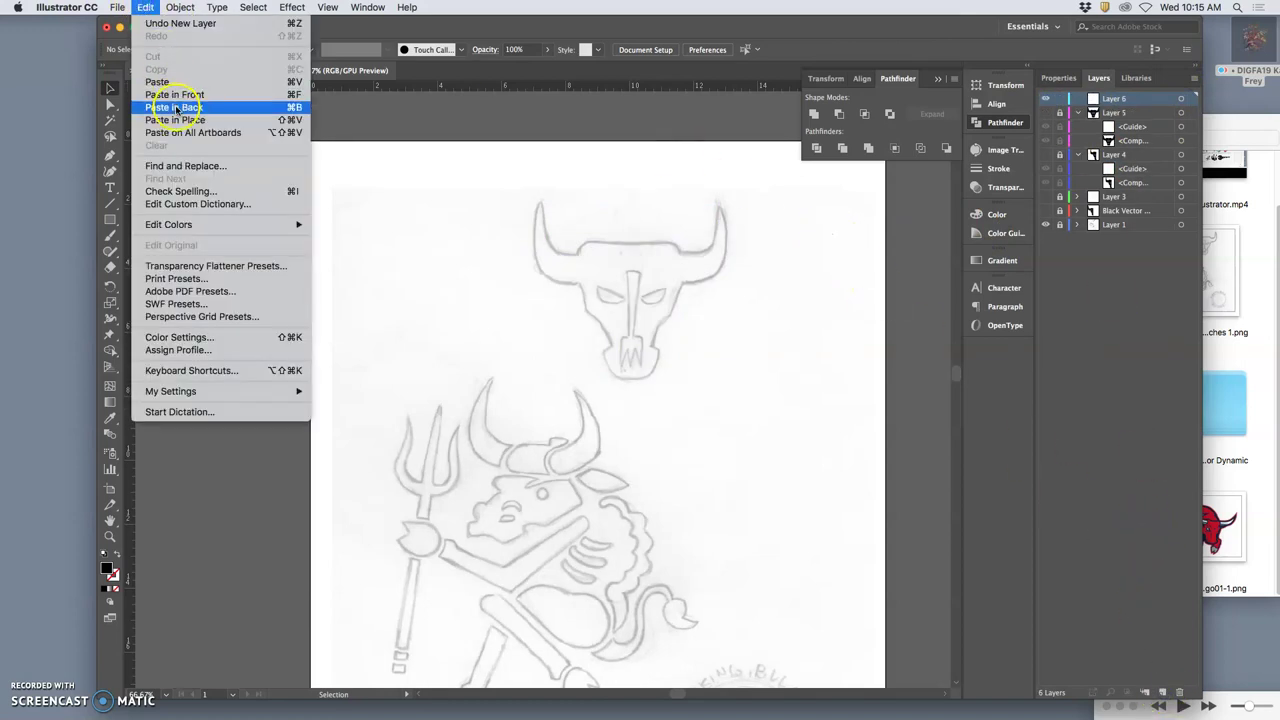
pyautogui.click(195, 120)
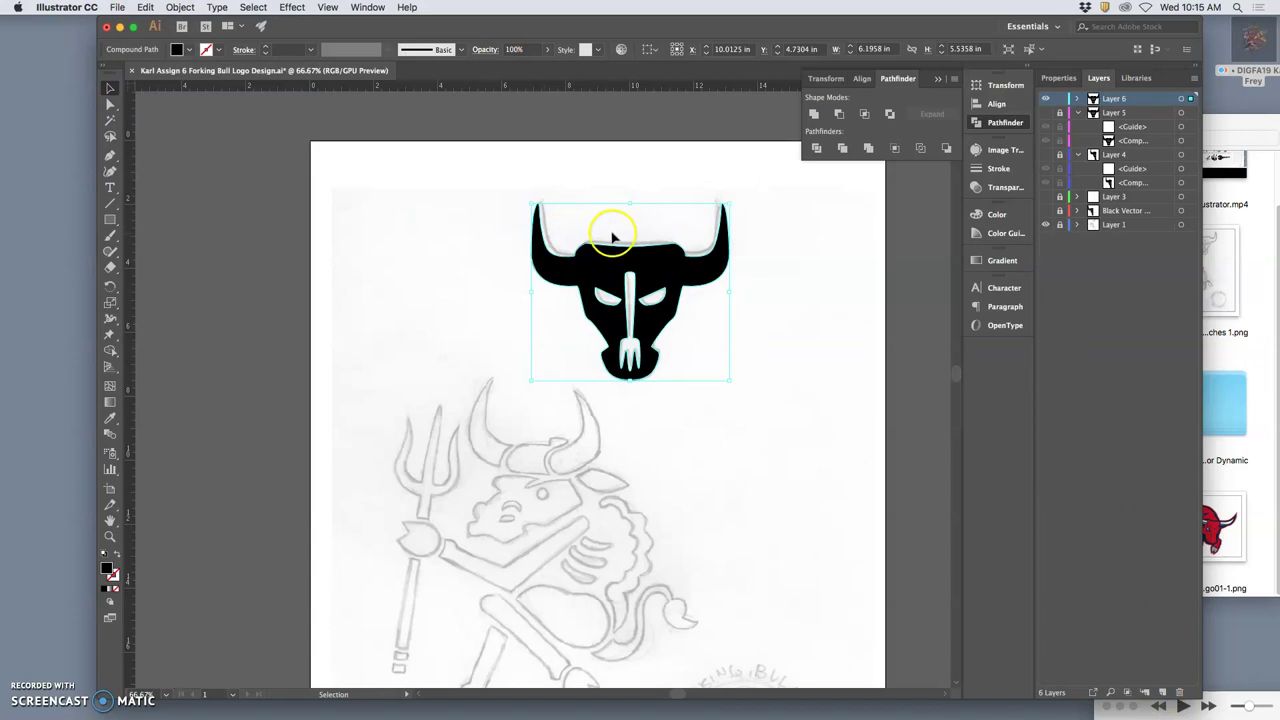
# Move the pasted copy left, scale it down, show Layer 5 again and hide the sketch layer.
pyautogui.moveTo(687, 264); pyautogui.dragTo(448, 262)
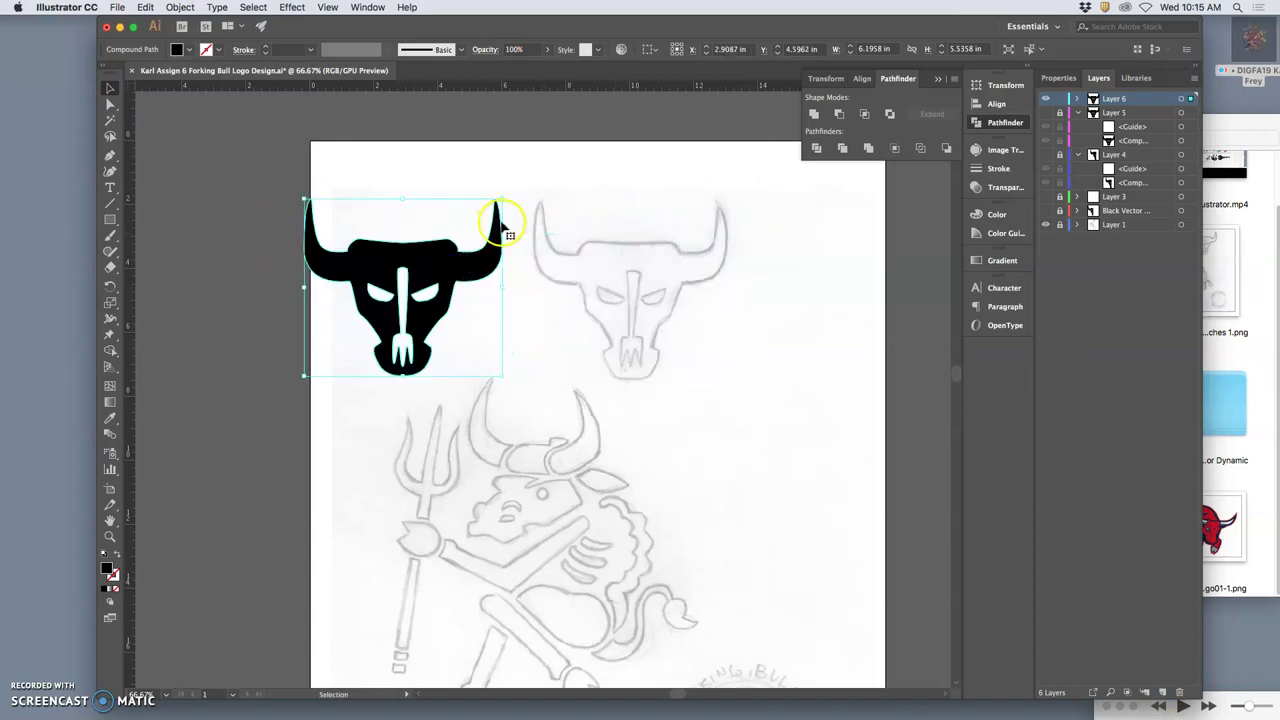
pyautogui.moveTo(499, 203); pyautogui.dragTo(472, 224)
pyautogui.moveTo(423, 257); pyautogui.dragTo(486, 280)
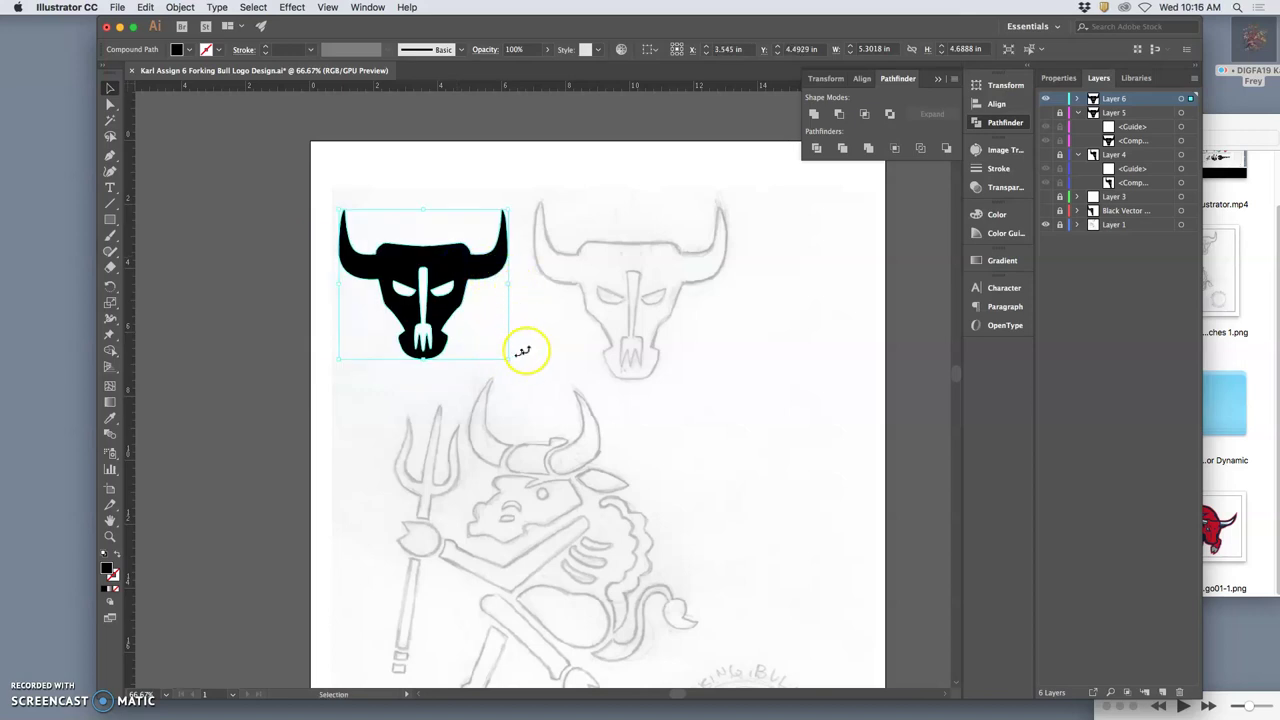
pyautogui.click(532, 342)
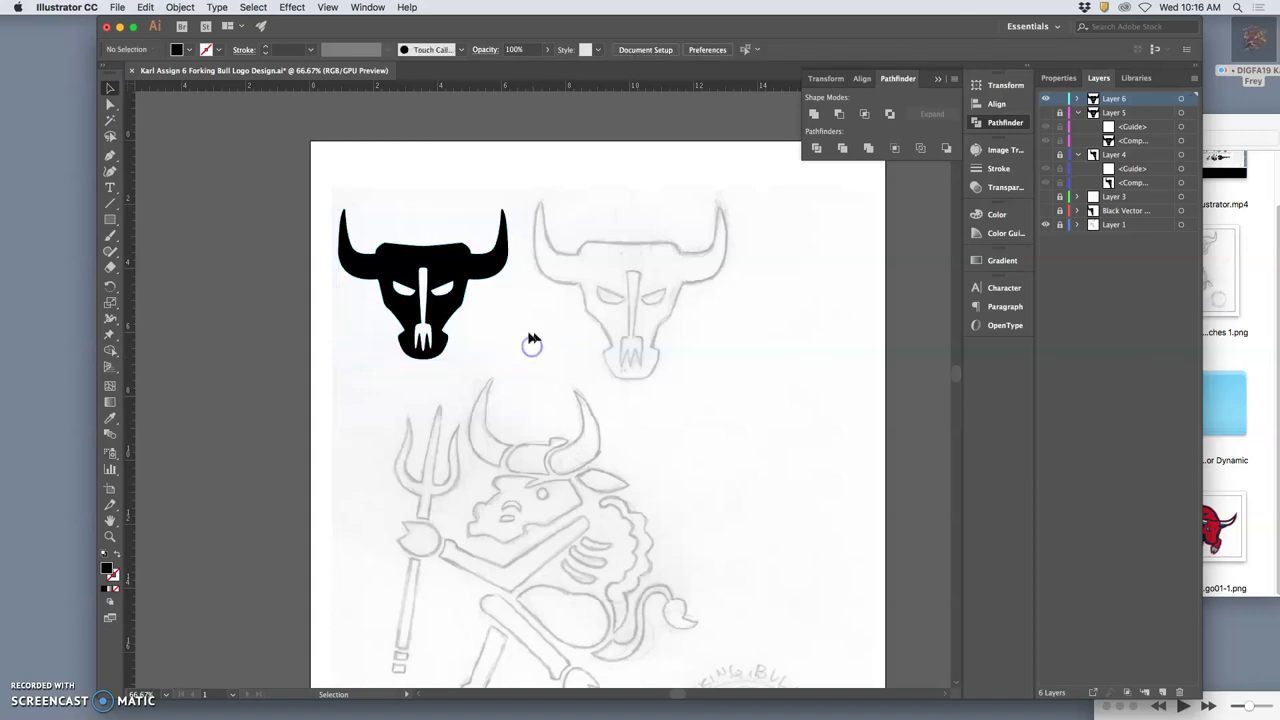
pyautogui.click(1046, 113)
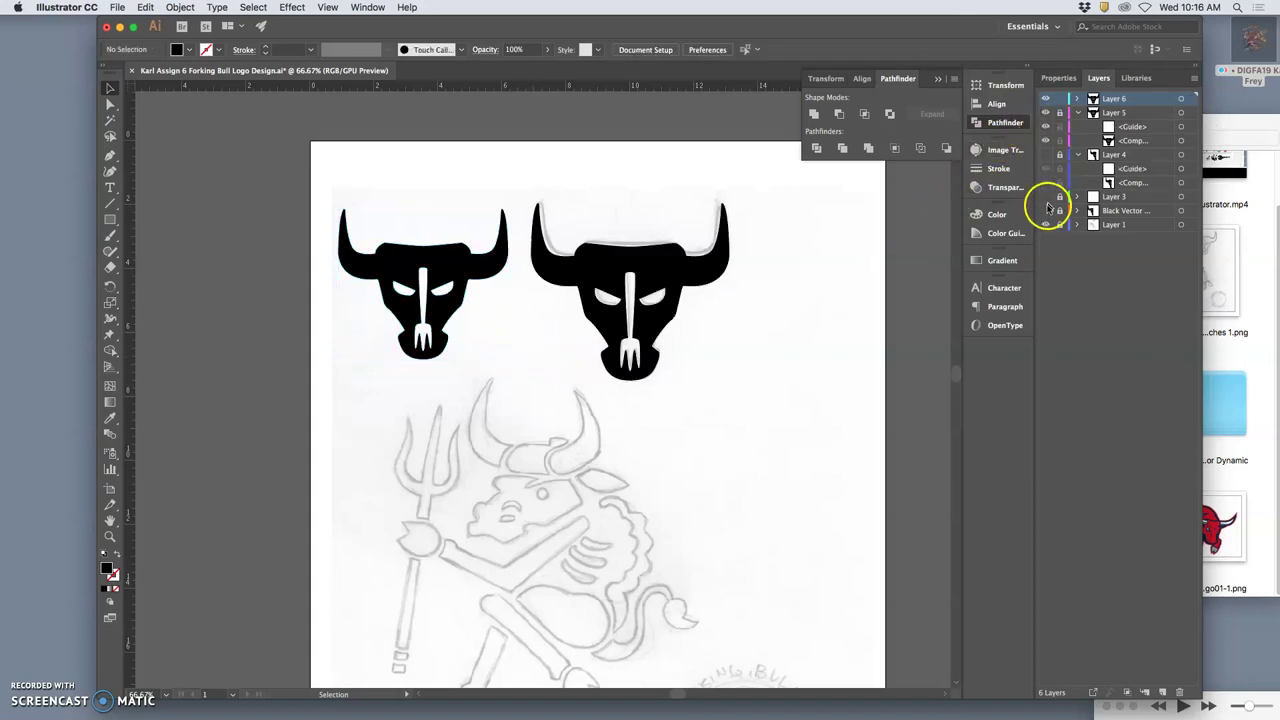
pyautogui.click(1045, 225)
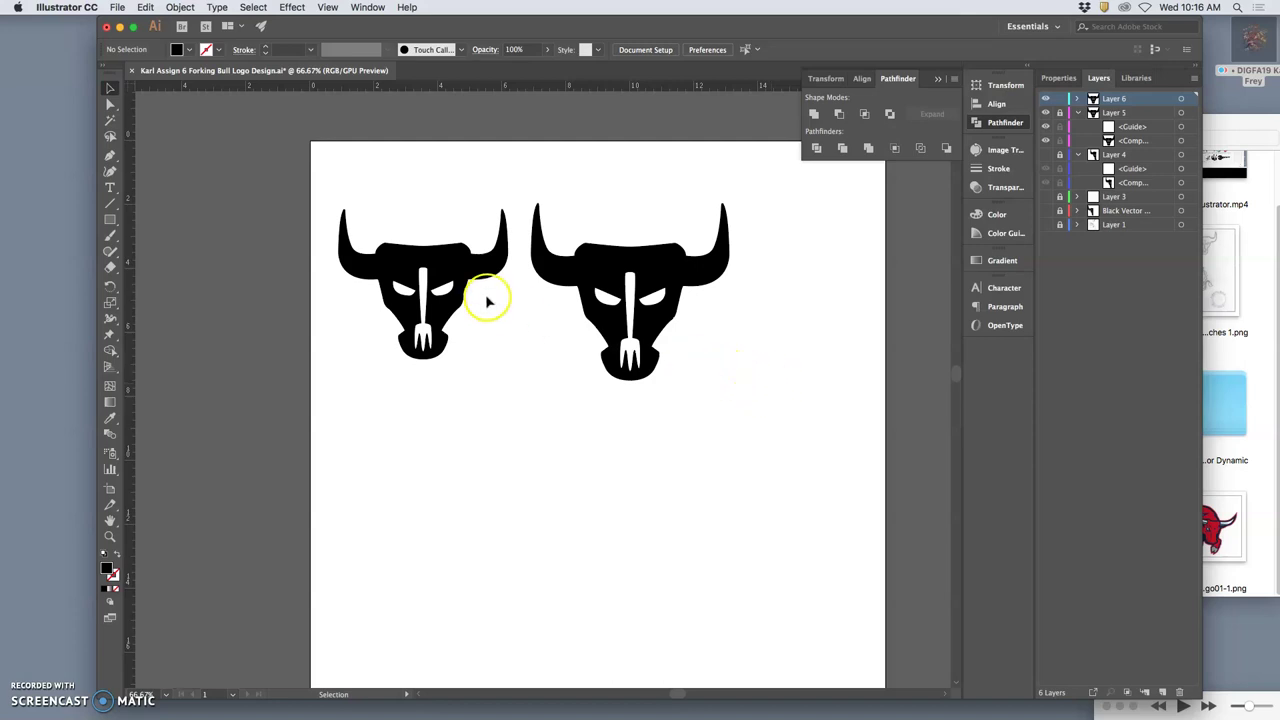
# Move the left bull head off the artboard's left side and shorten it, undoing a stray move.
pyautogui.scroll(-8, 489, 299)
pyautogui.scroll(2, 492, 300)
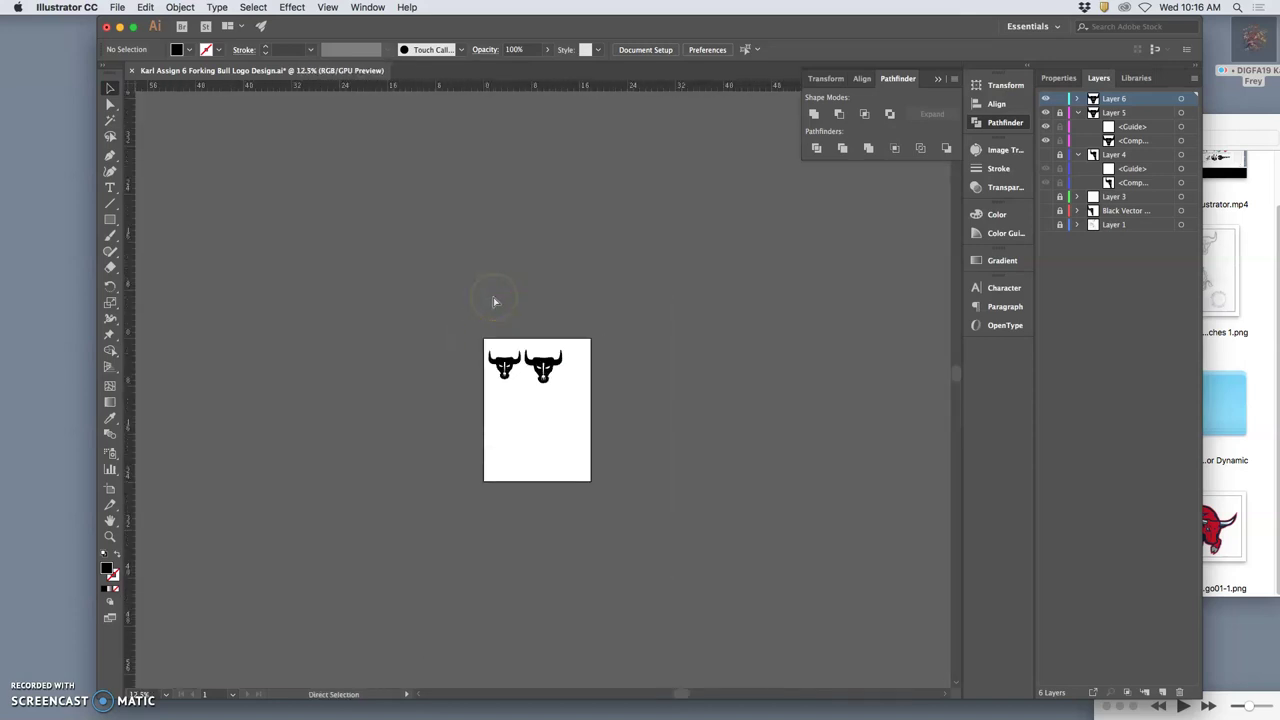
pyautogui.scroll(8, 493, 300)
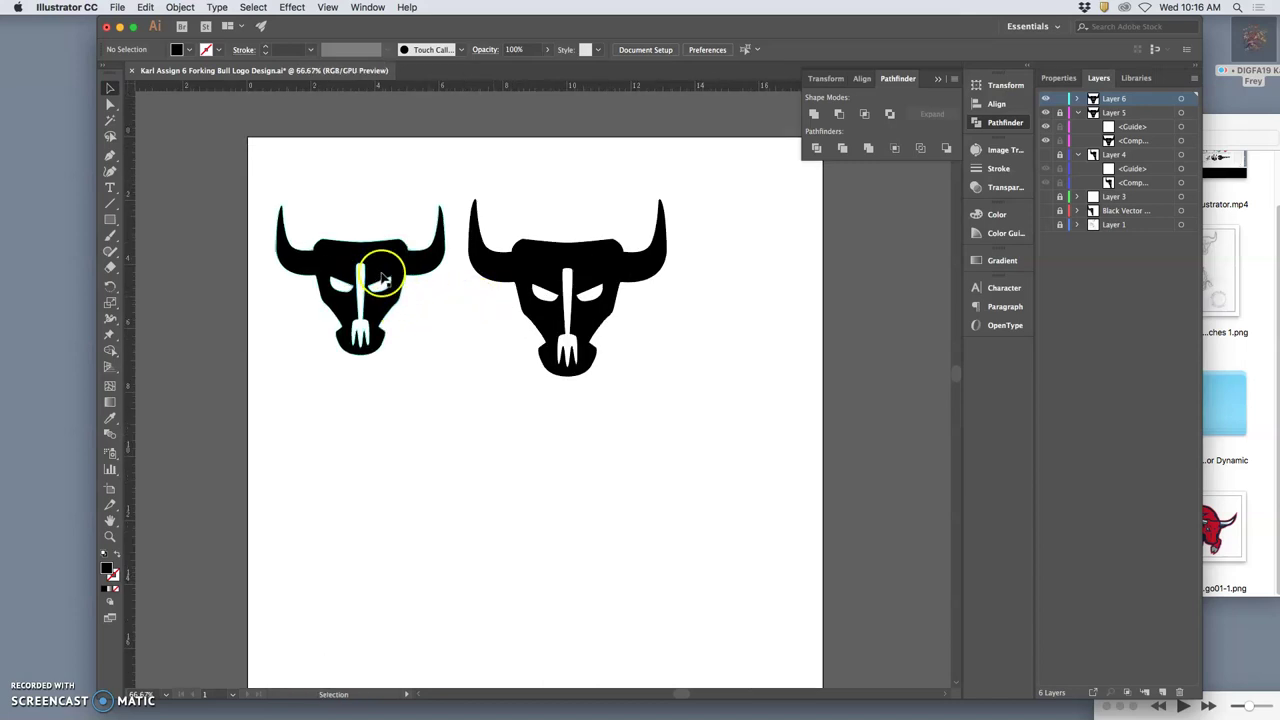
pyautogui.moveTo(391, 246); pyautogui.dragTo(224, 290)
pyautogui.hscroll(-3, 374, 309)
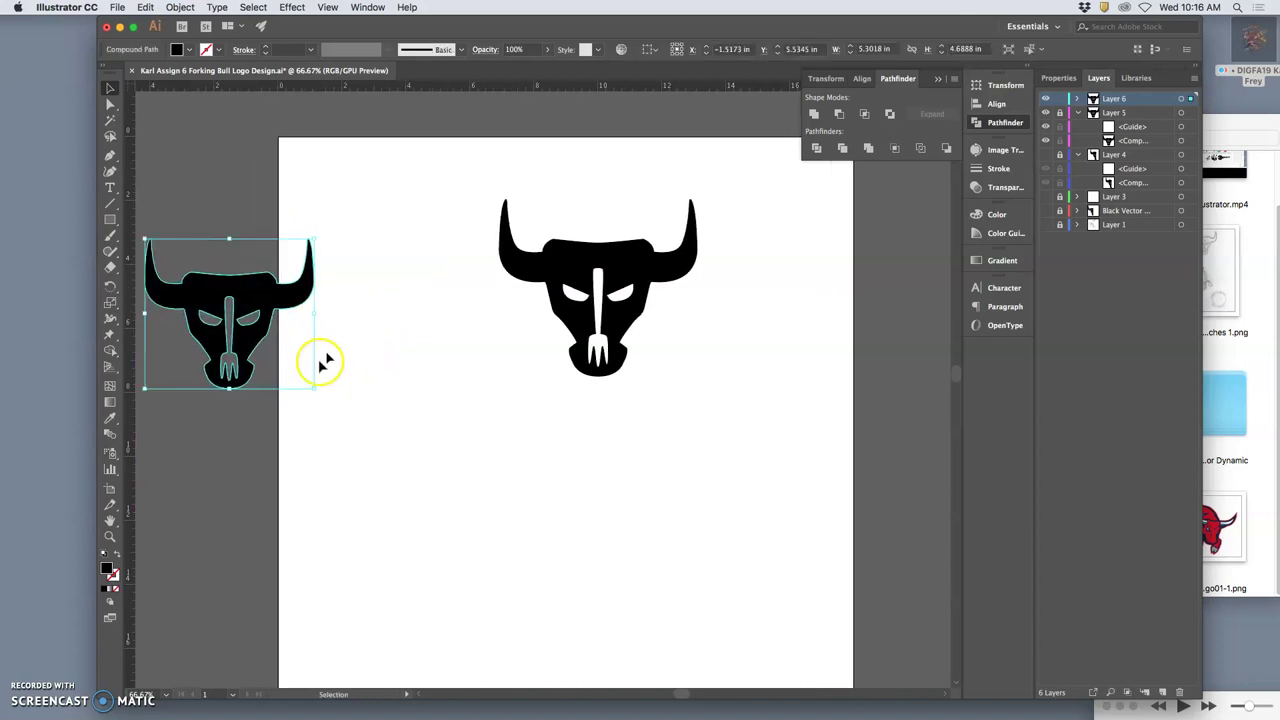
pyautogui.moveTo(231, 388); pyautogui.dragTo(231, 380)
pyautogui.click(227, 425)
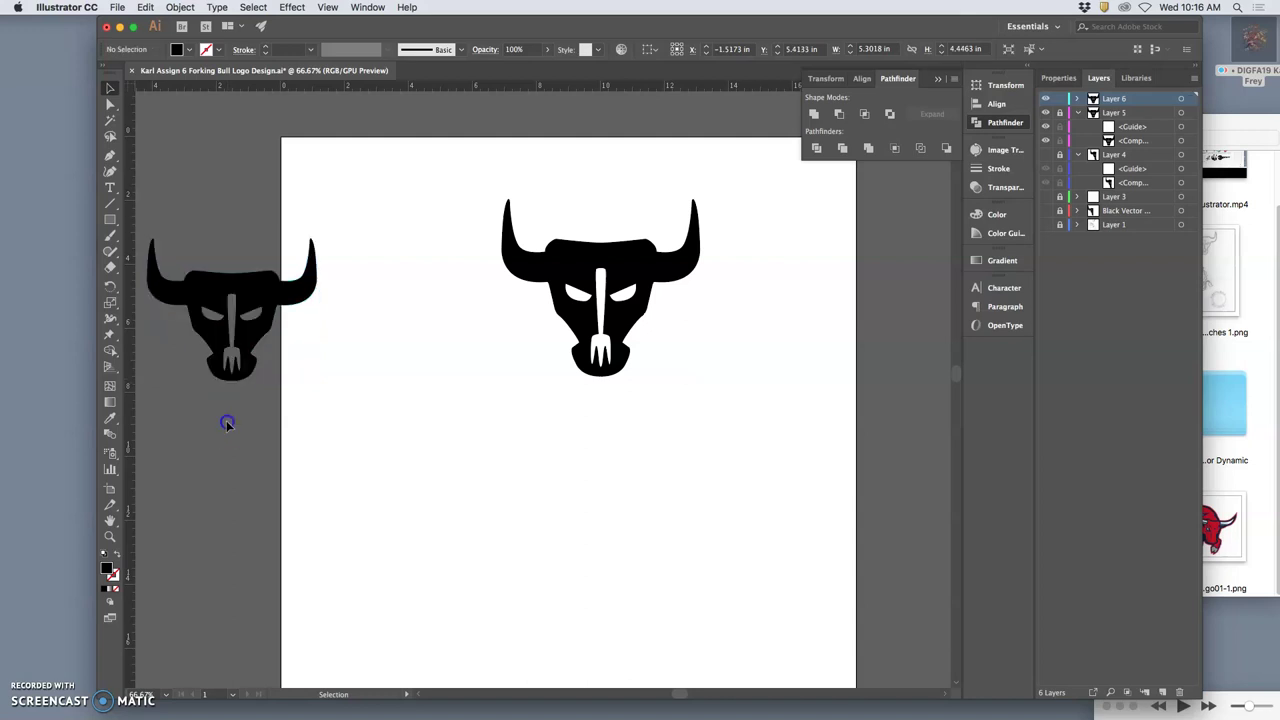
pyautogui.click(257, 329)
pyautogui.moveTo(293, 317); pyautogui.dragTo(620, 458)
pyautogui.press('super+z')
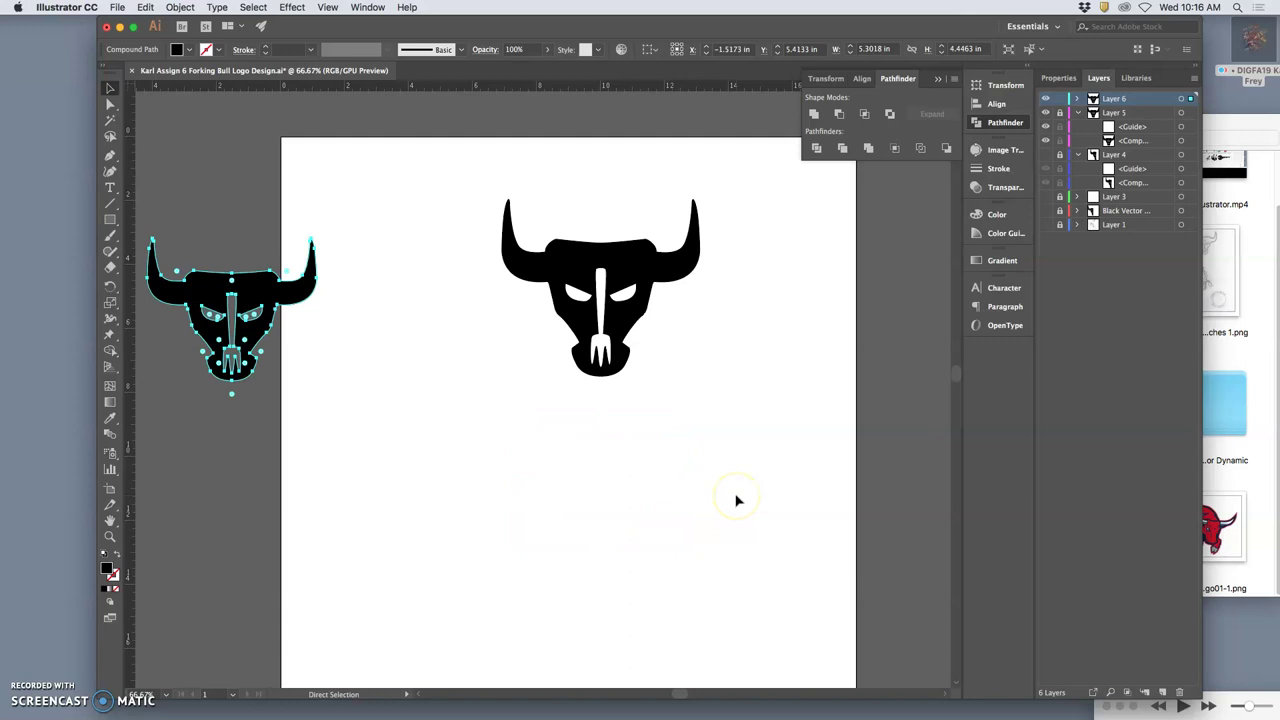
# Redo the scaling, hide Layer 5's bull, and position the remaining bull near the artboard centre.
pyautogui.press('v')
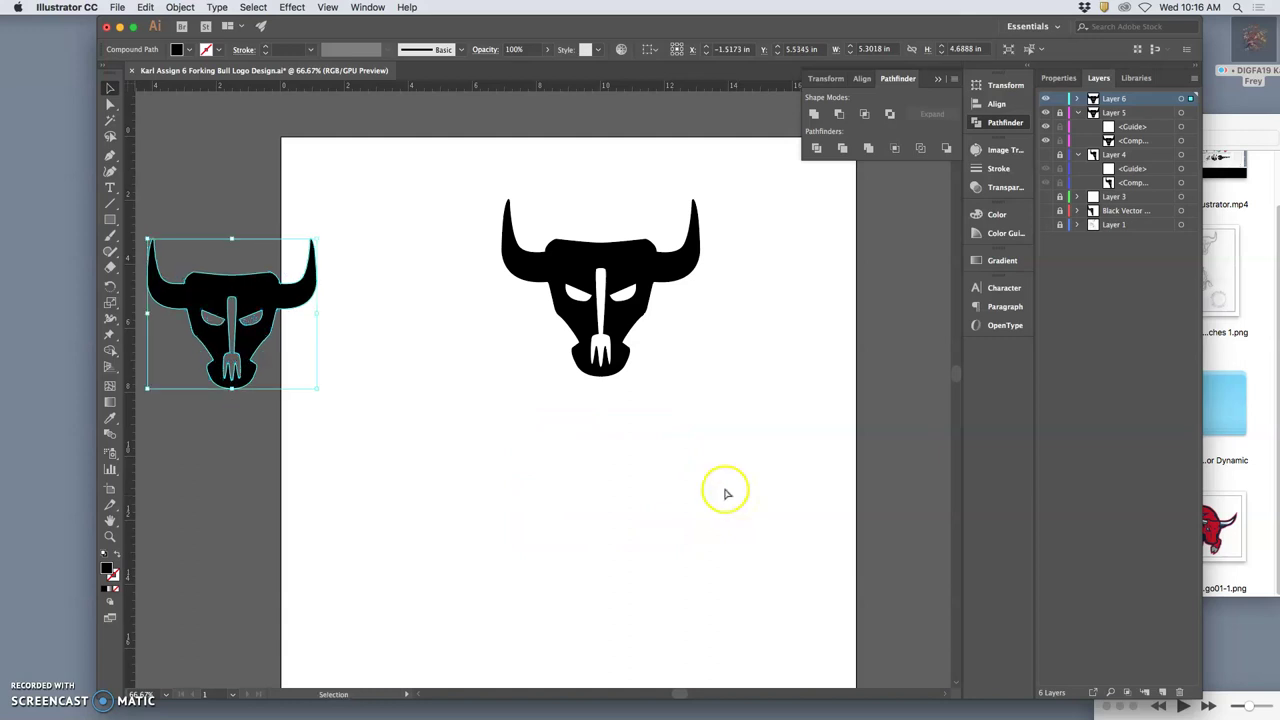
pyautogui.click(146, 7)
pyautogui.click(160, 40)
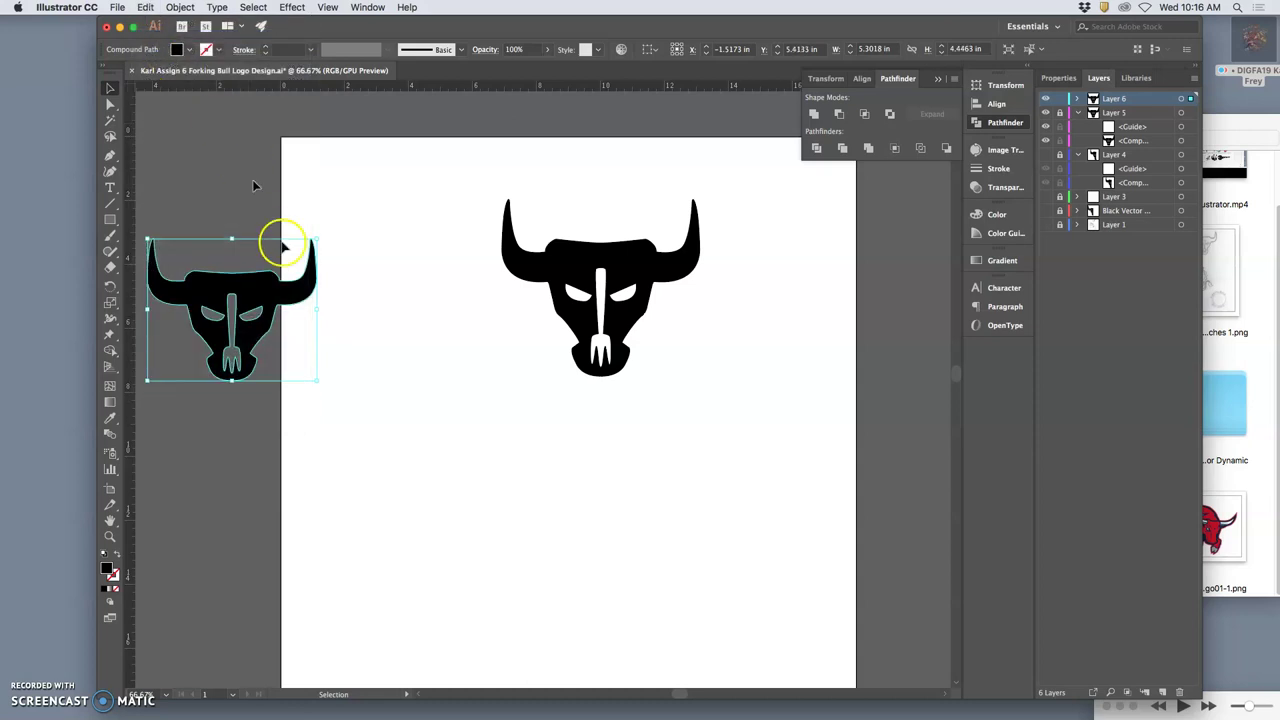
pyautogui.click(237, 414)
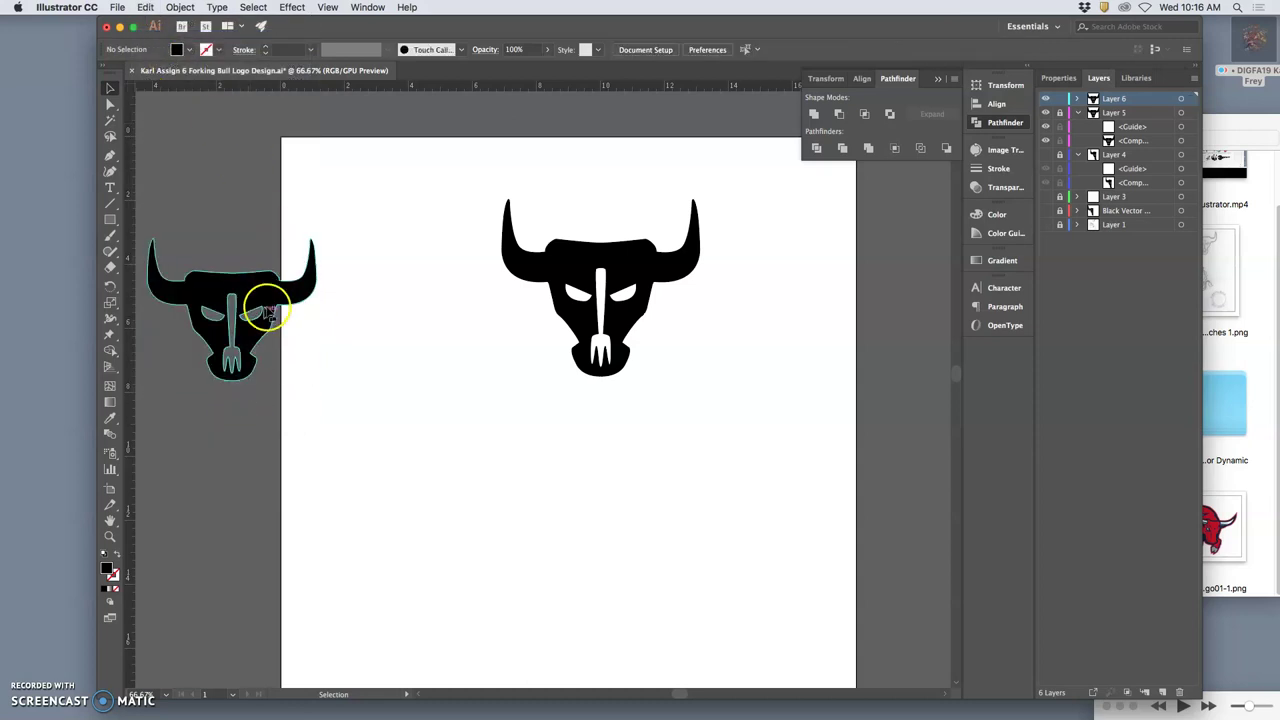
pyautogui.moveTo(252, 282); pyautogui.dragTo(620, 430)
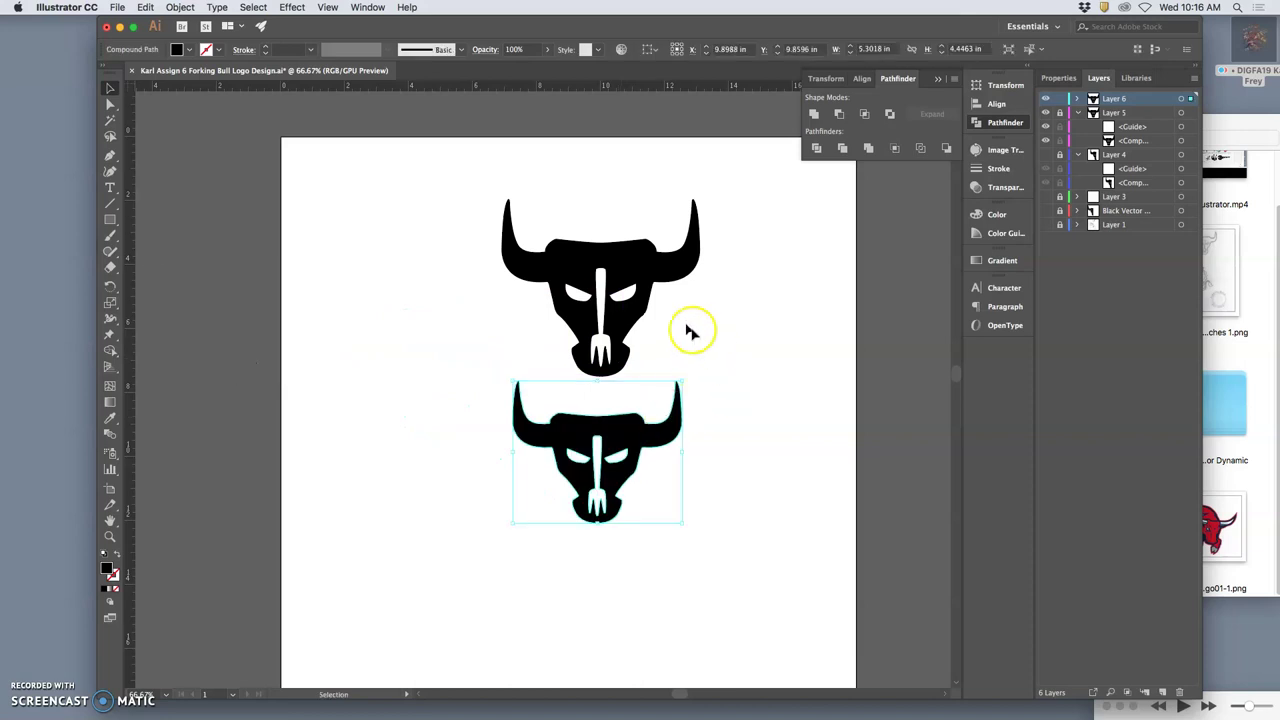
pyautogui.click(625, 272)
pyautogui.click(1047, 113)
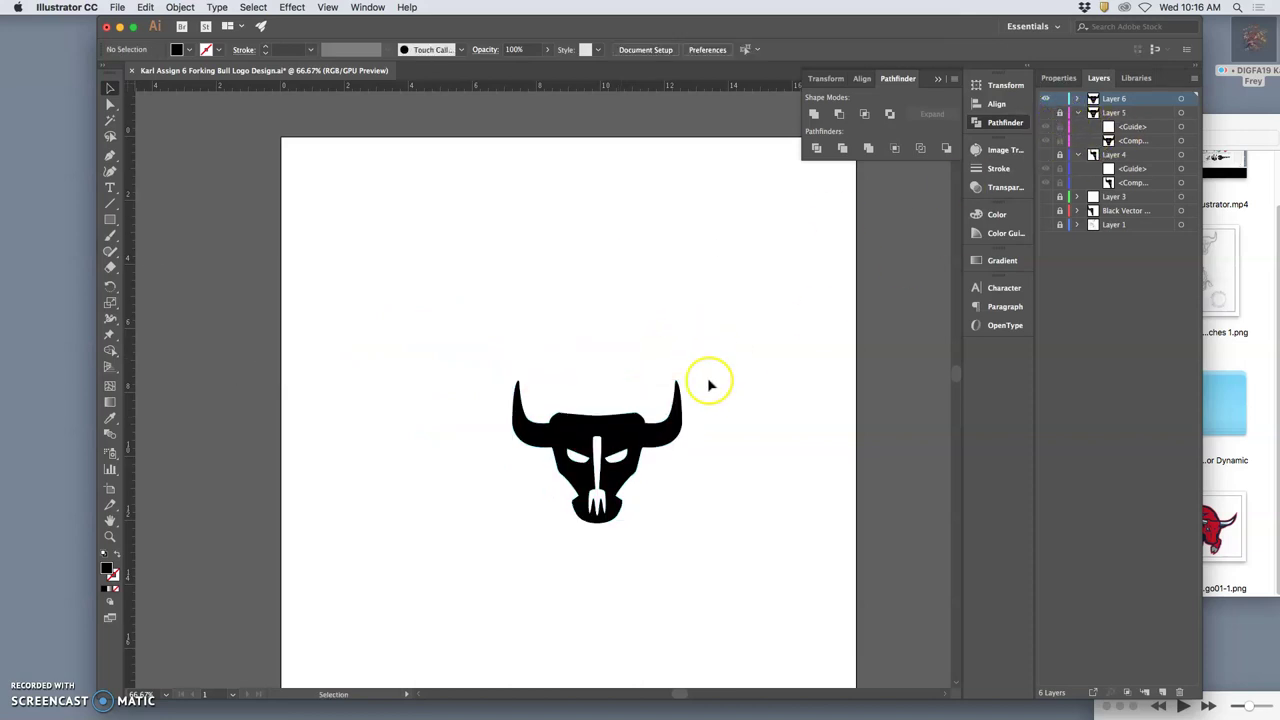
pyautogui.moveTo(617, 416); pyautogui.dragTo(574, 231)
pyautogui.click(676, 276)
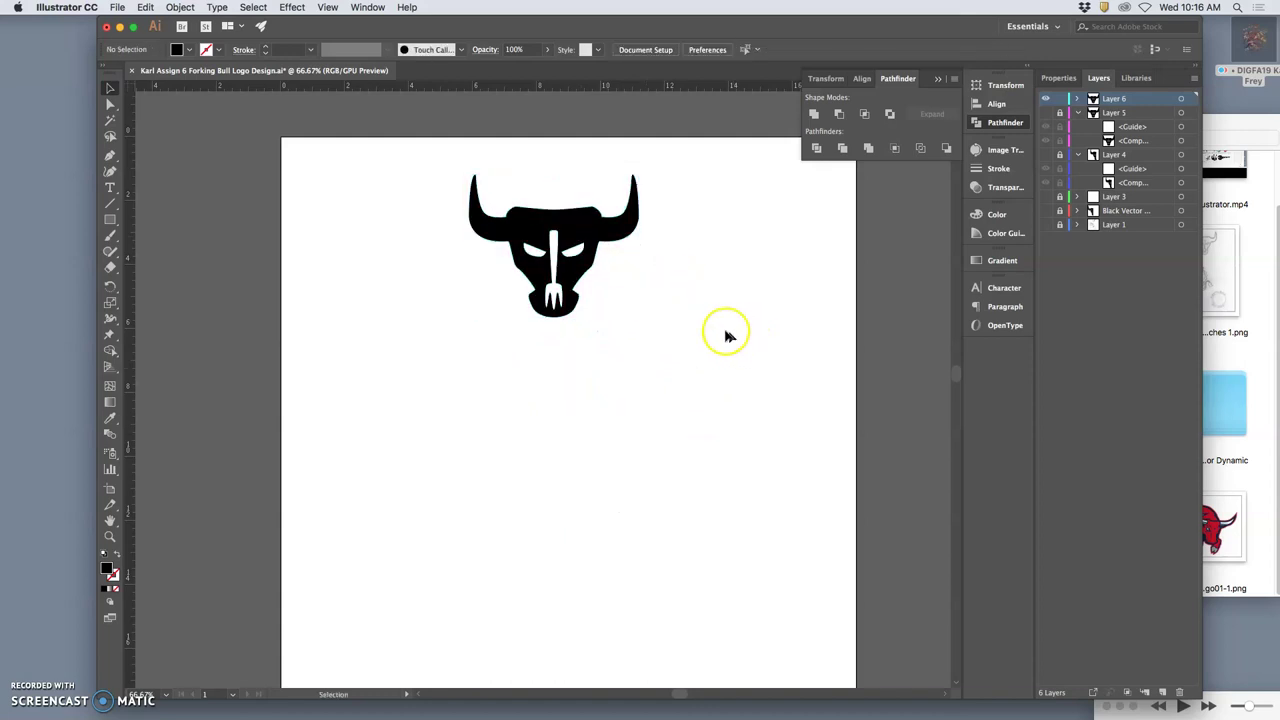
pyautogui.moveTo(576, 235); pyautogui.dragTo(595, 401)
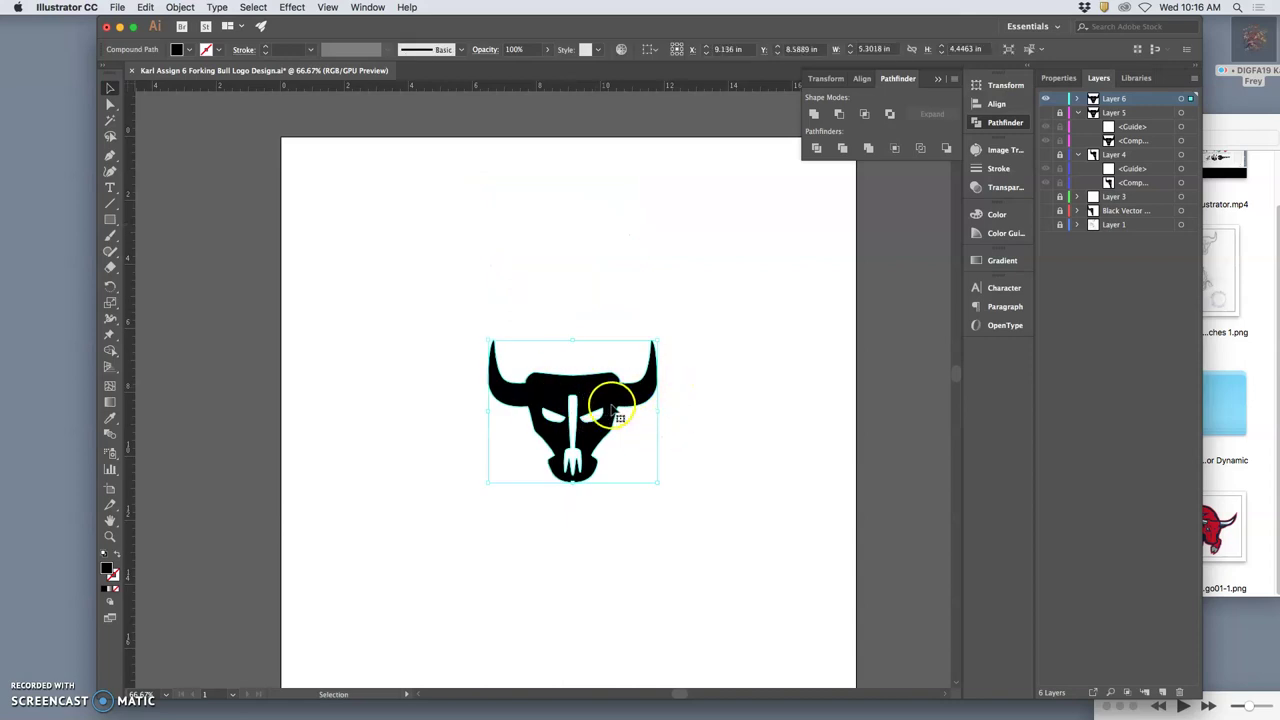
pyautogui.click(718, 371)
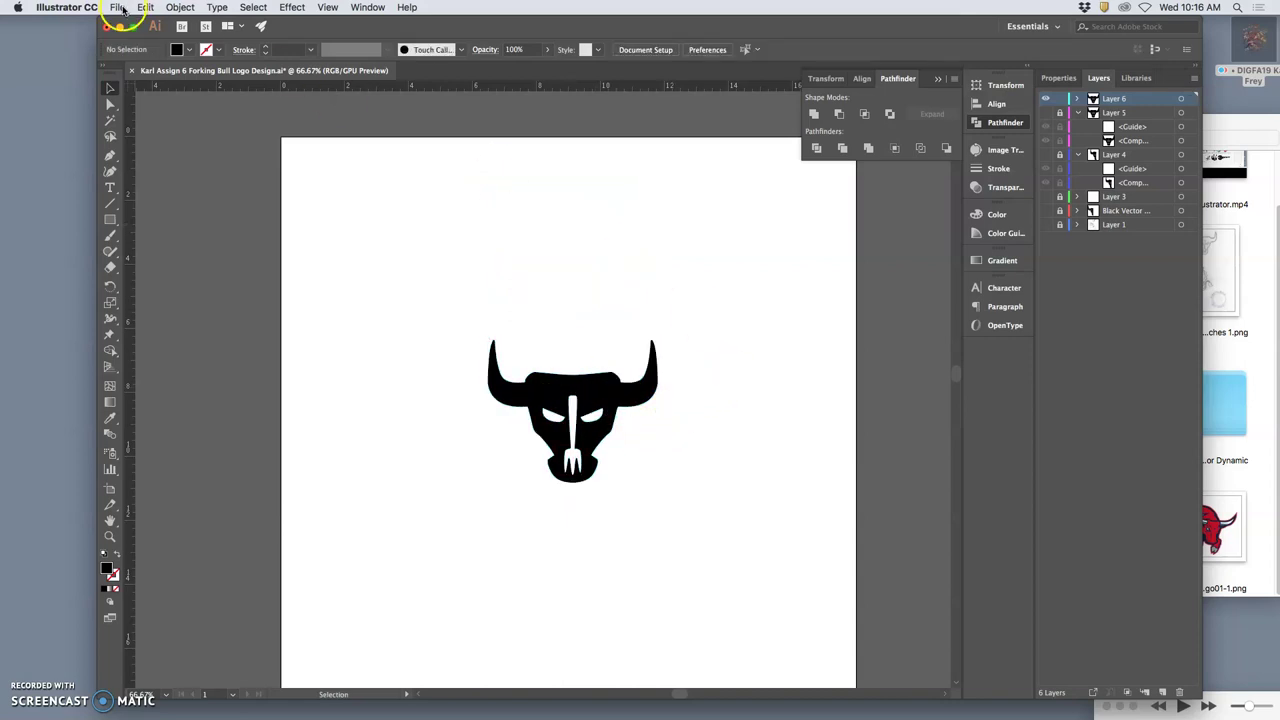
# Save the document and move the bull logo left off the artboard.
pyautogui.click(122, 9)
pyautogui.click(158, 115)
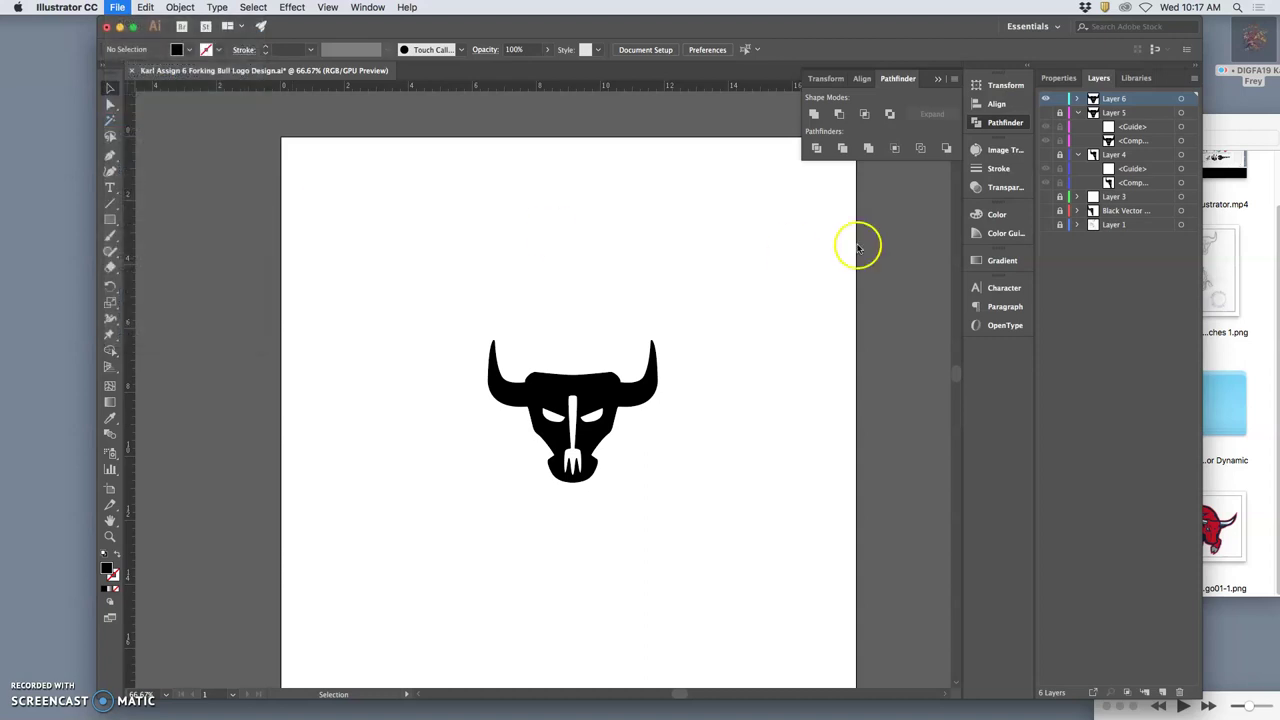
pyautogui.click(717, 305)
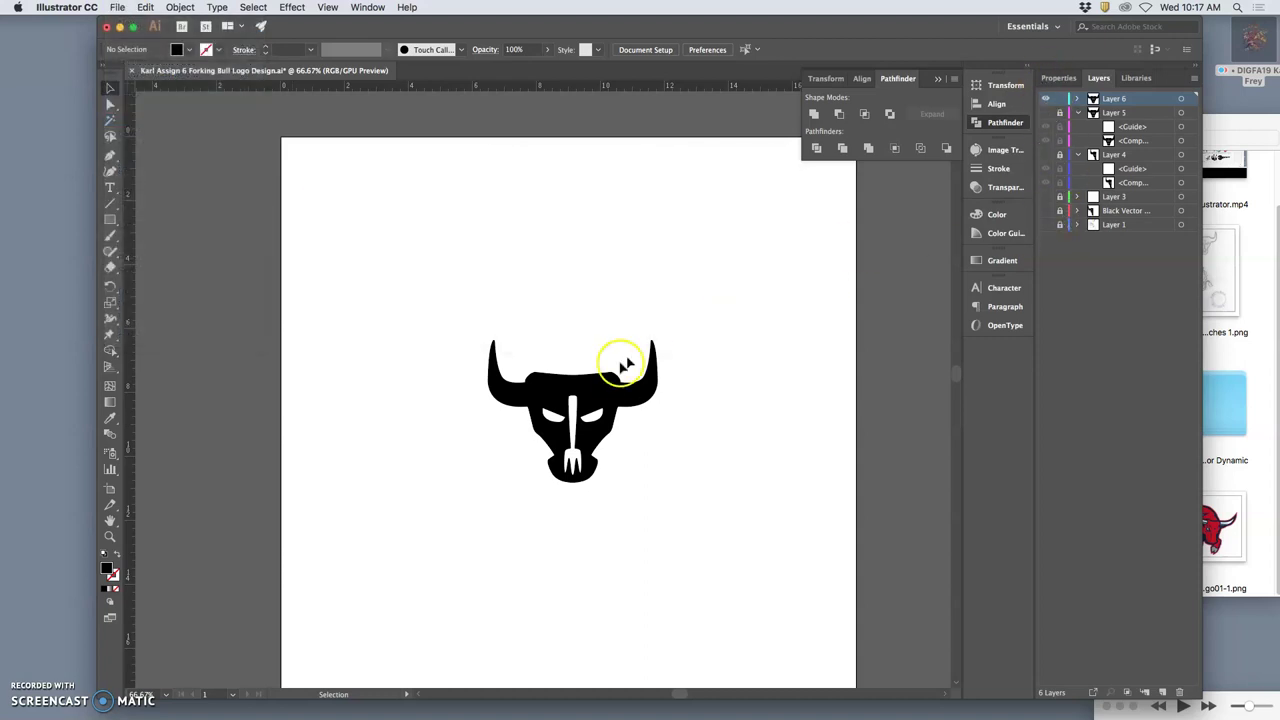
pyautogui.moveTo(600, 383); pyautogui.dragTo(204, 222)
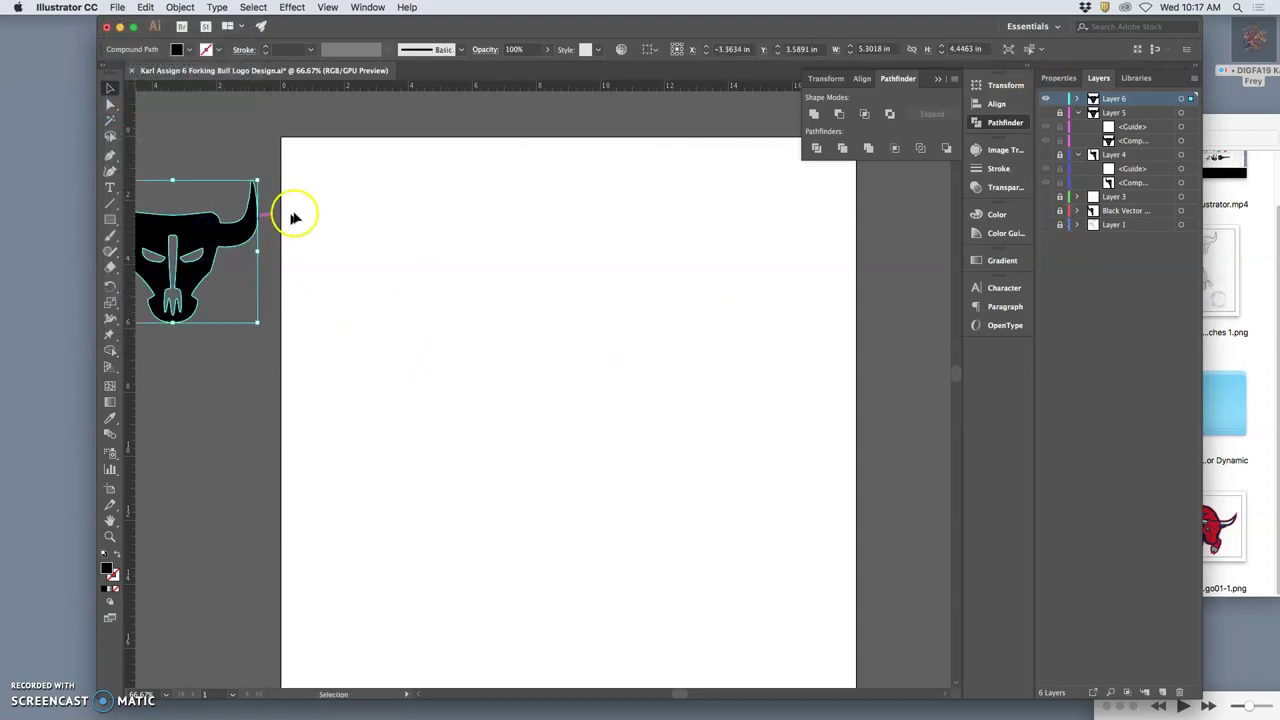
pyautogui.hscroll(-5, 297, 210)
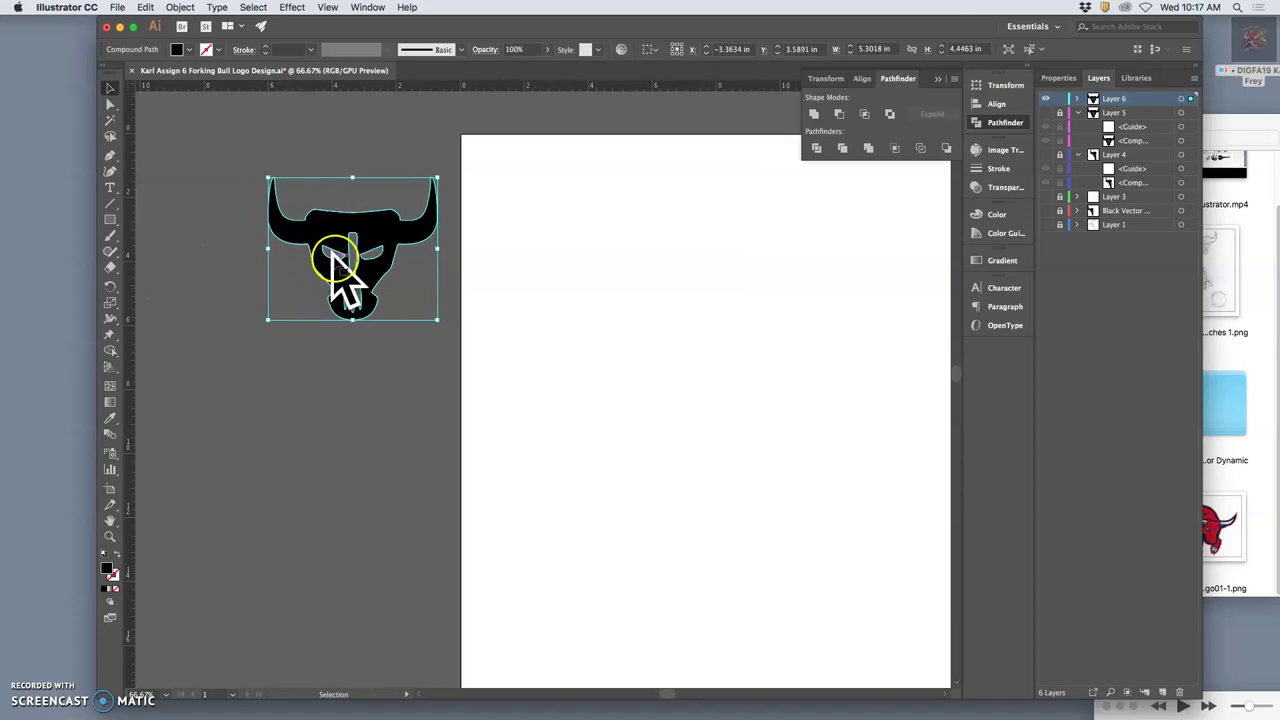
pyautogui.click(360, 363)
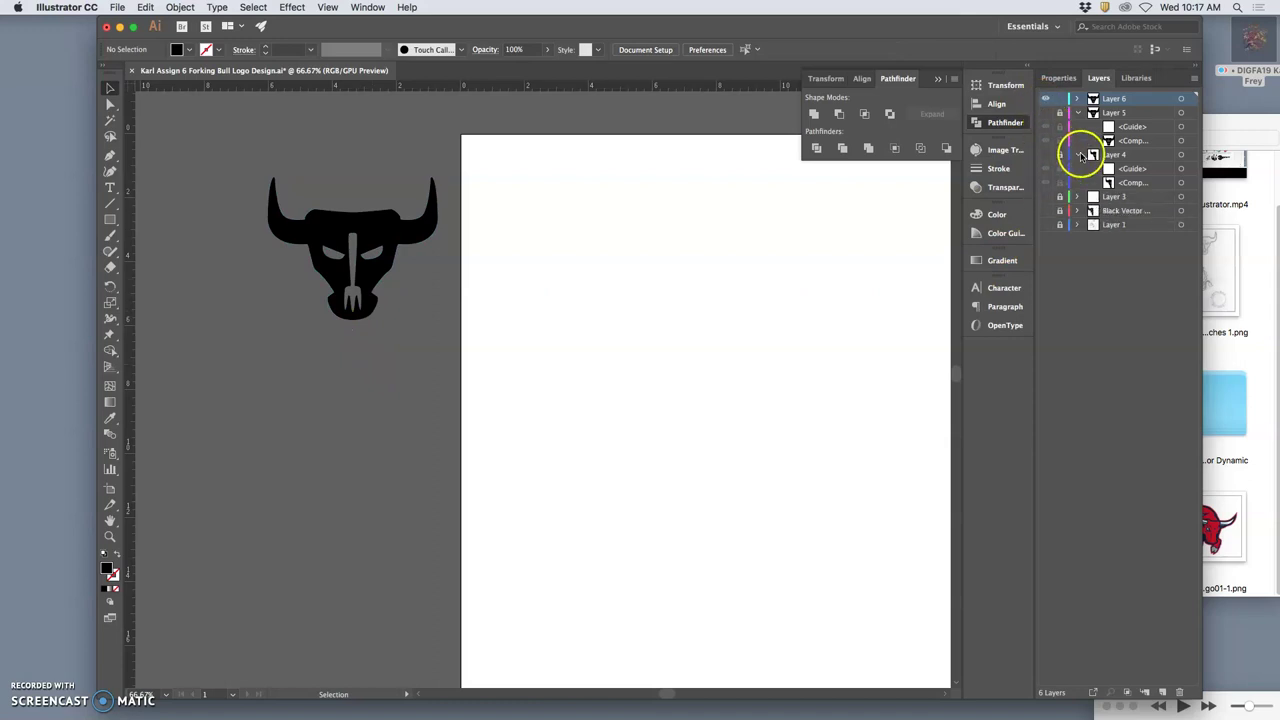
# Collapse Layers 4 and 5, save again, and bring up Save As.
pyautogui.click(1077, 155)
pyautogui.click(1078, 115)
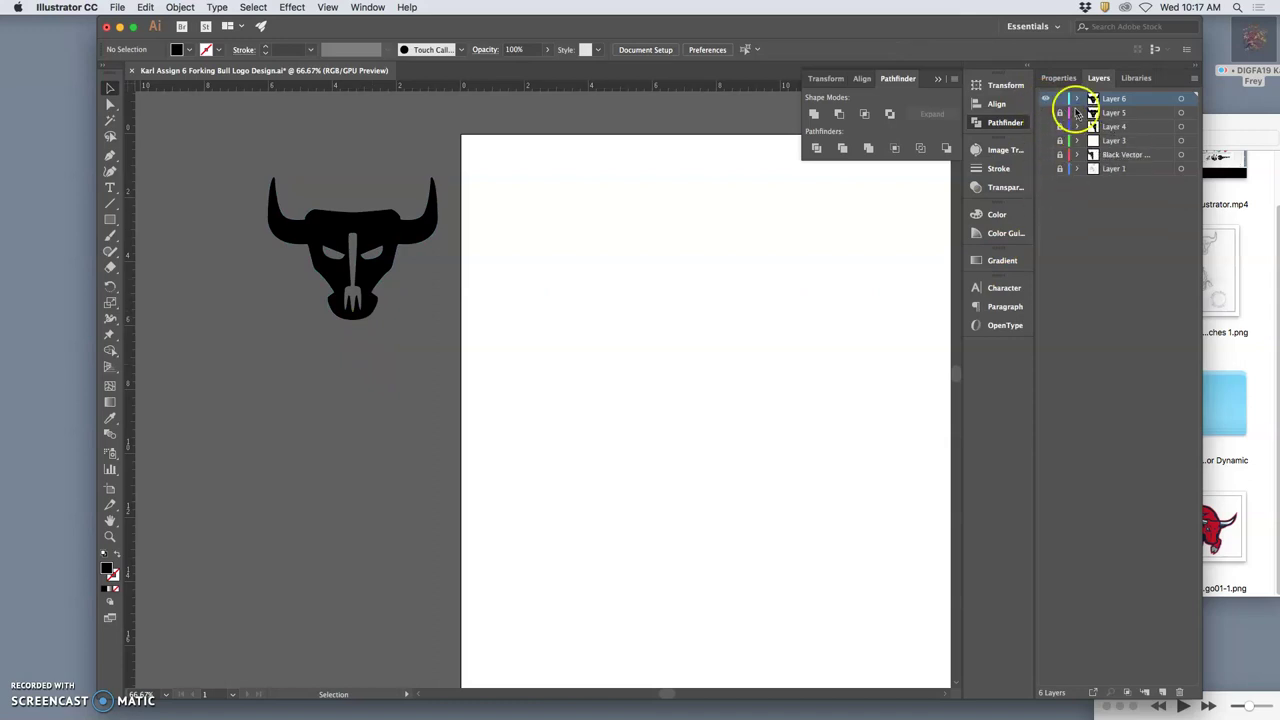
pyautogui.click(117, 8)
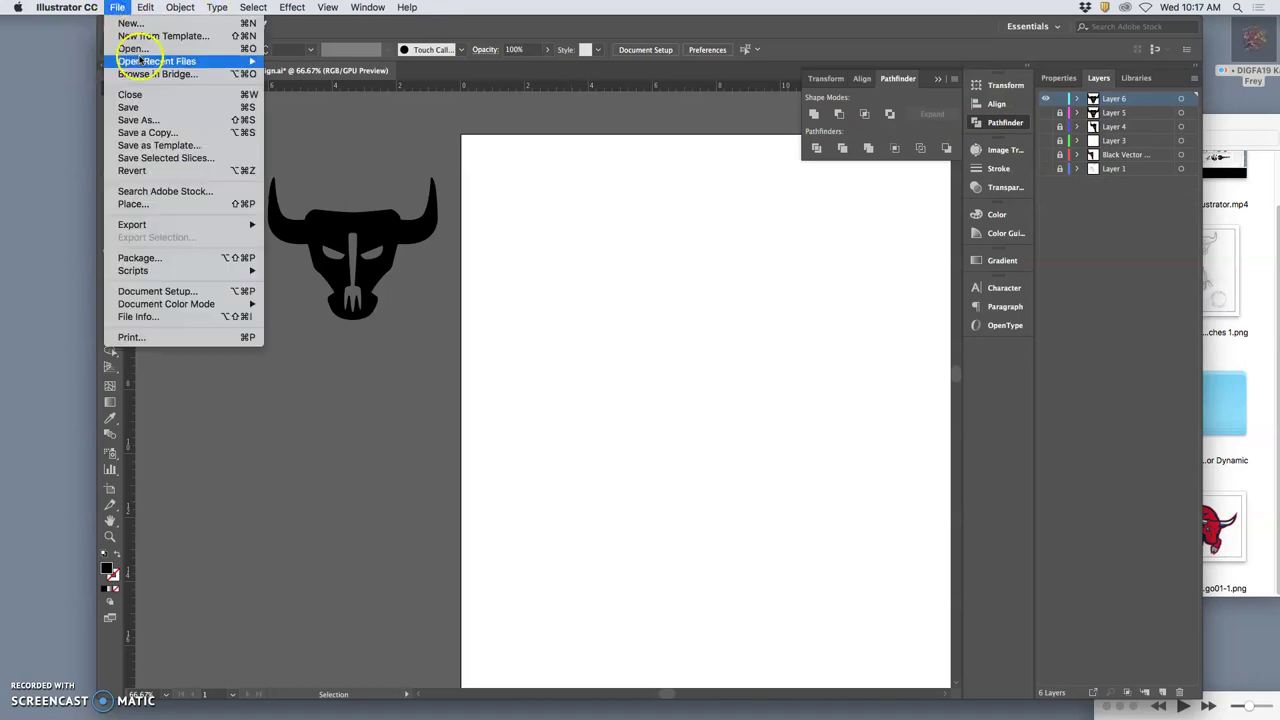
pyautogui.click(228, 101)
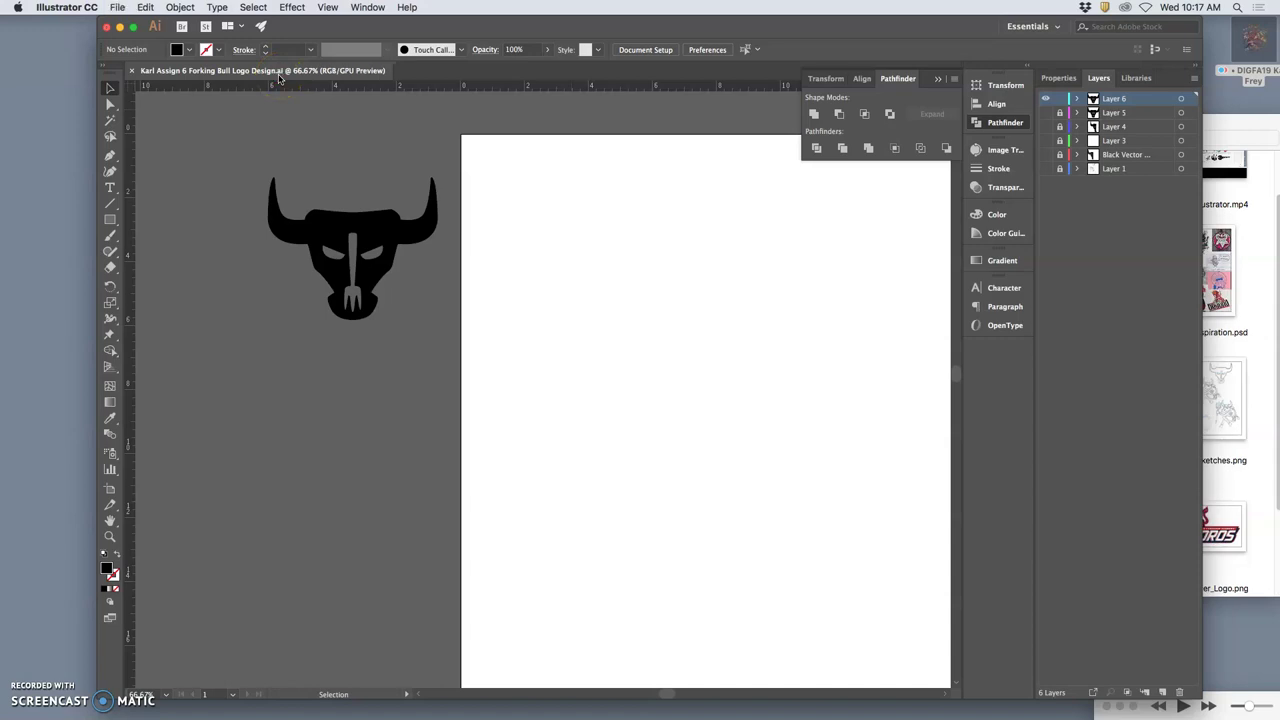
pyautogui.click(117, 8)
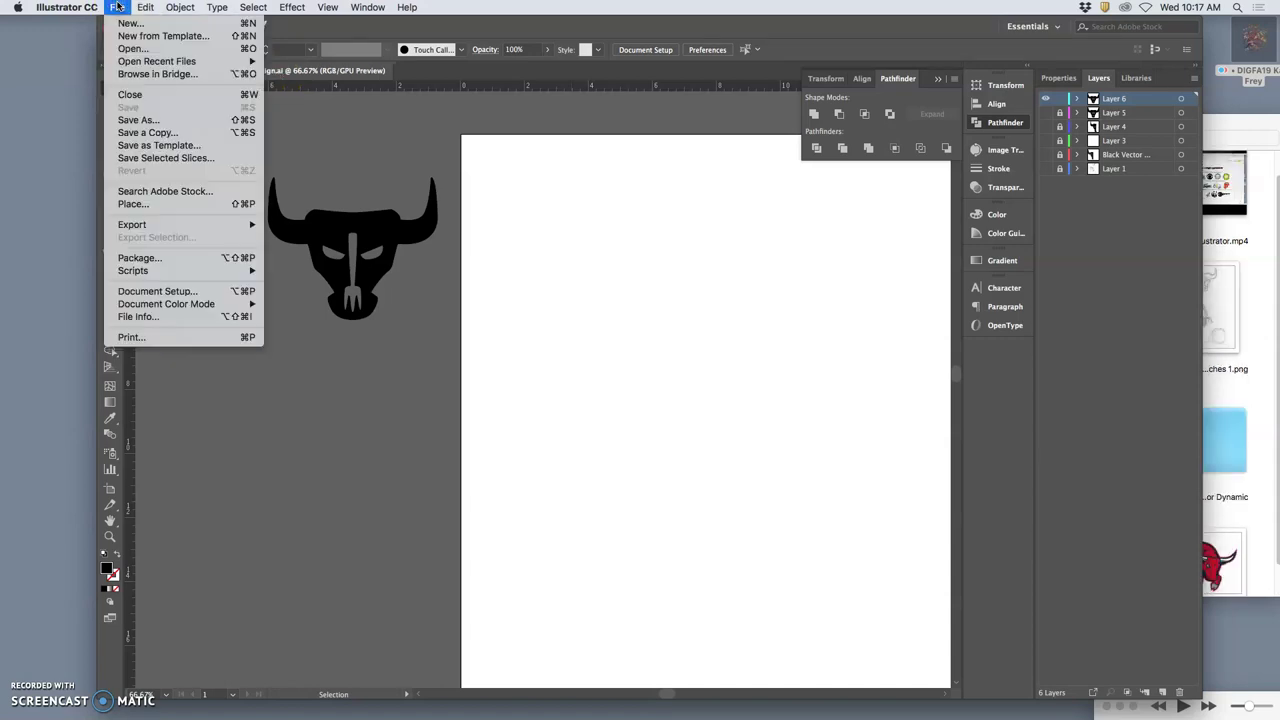
pyautogui.click(117, 7)
pyautogui.click(117, 7)
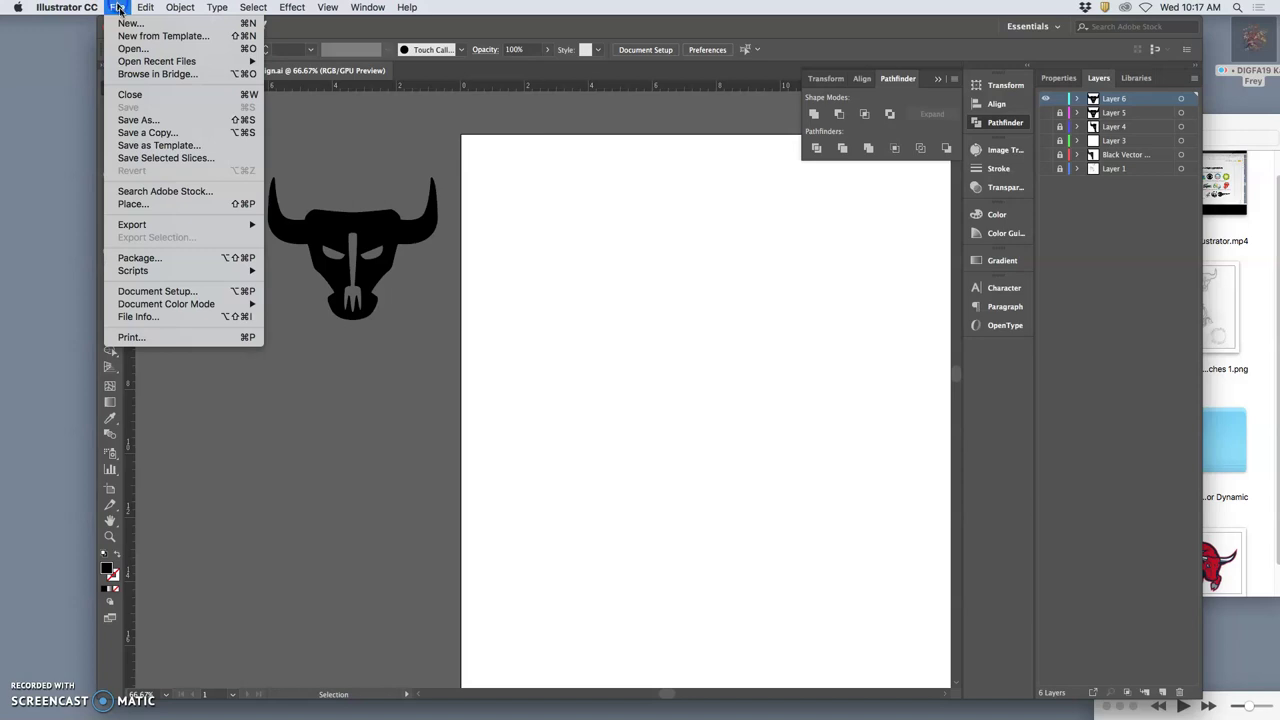
pyautogui.click(130, 117)
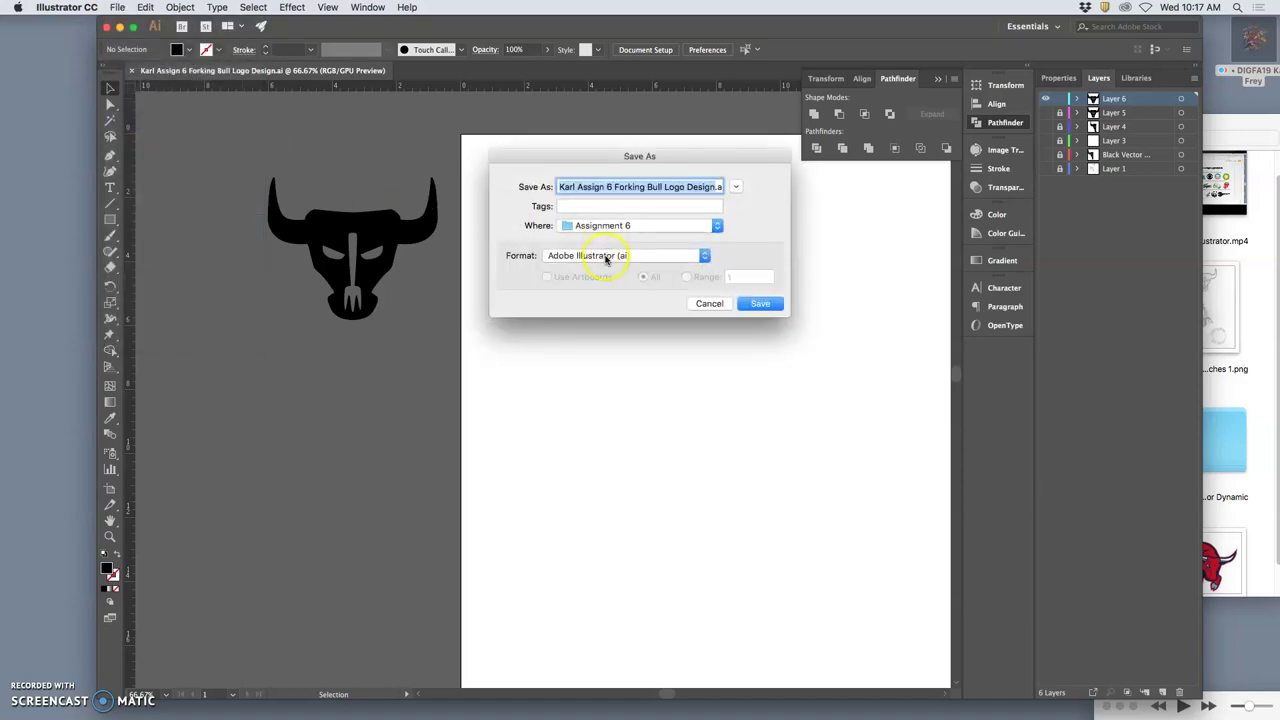
# Save an Illustrator EPS copy under an edited file name, accepting the default EPS options.
pyautogui.click(606, 258)
pyautogui.click(640, 268)
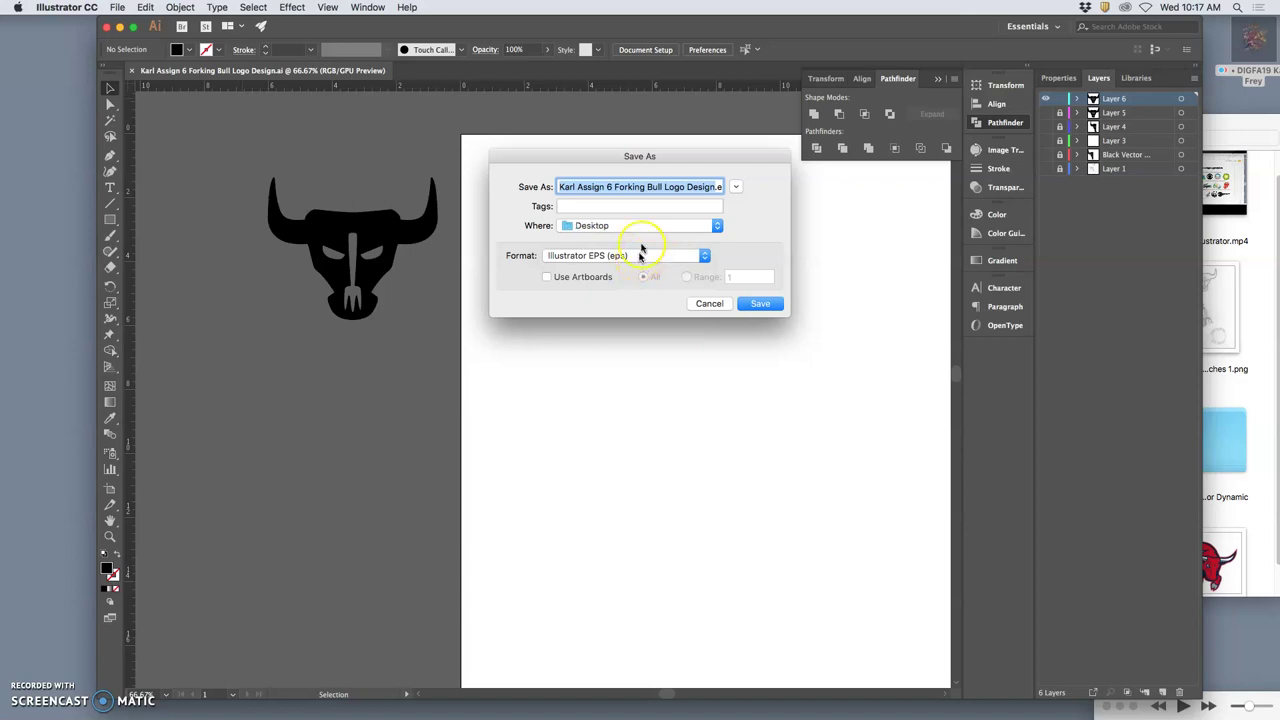
pyautogui.click(675, 186)
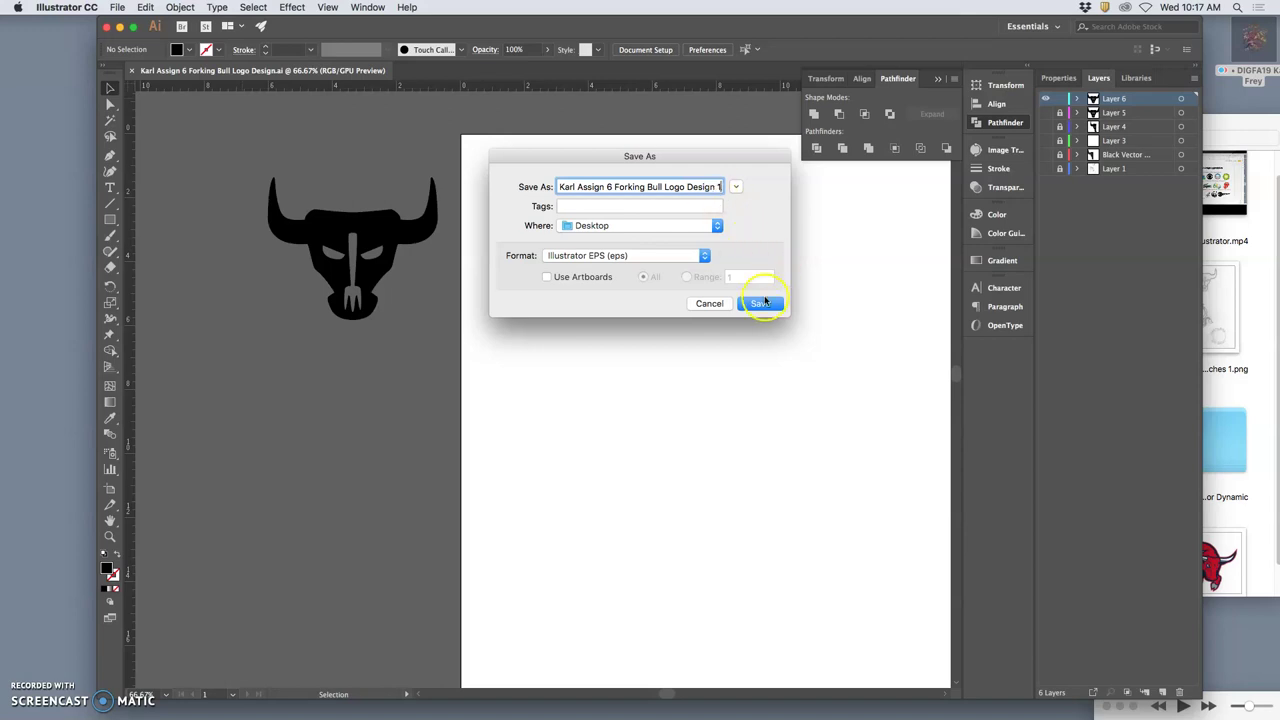
pyautogui.click(760, 304)
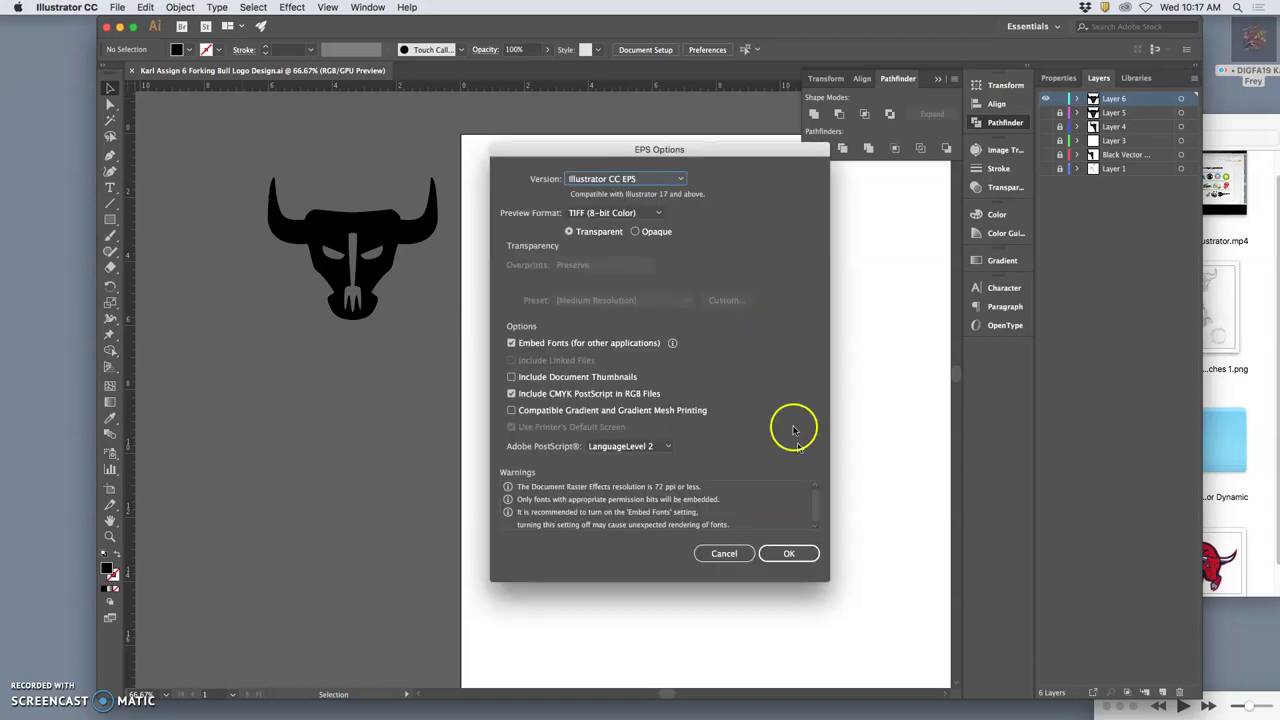
pyautogui.click(787, 553)
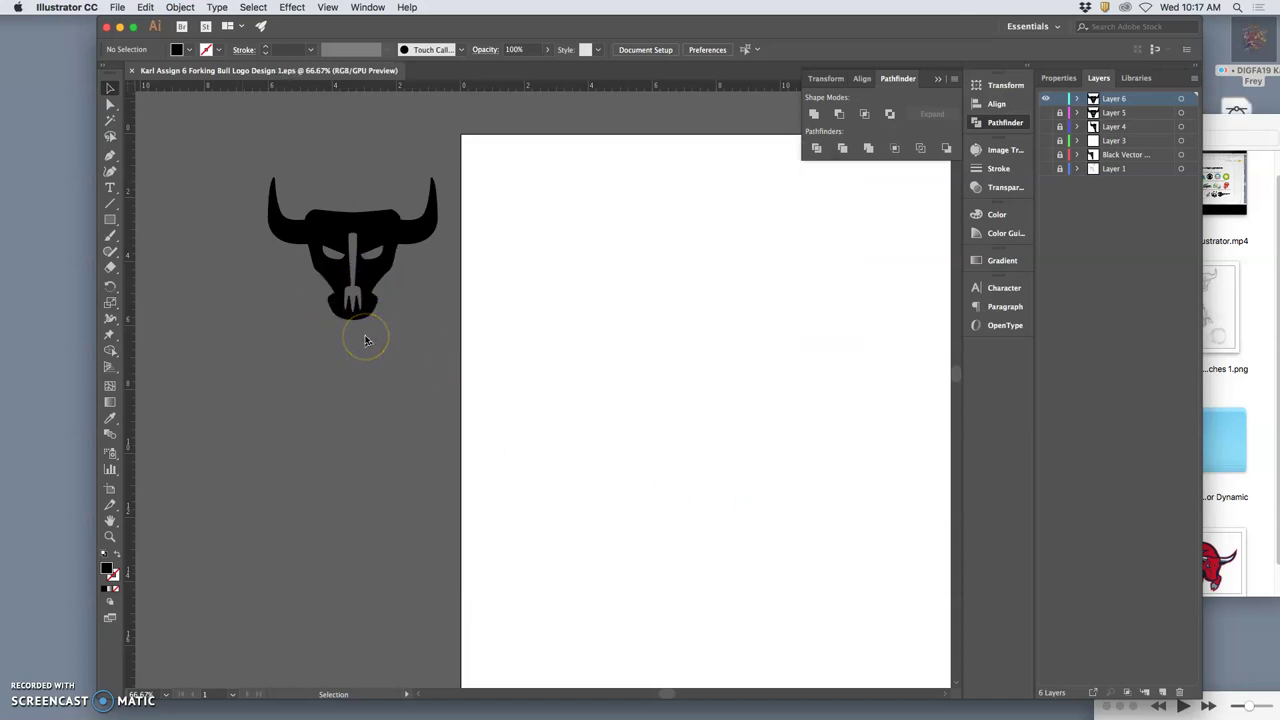
# Move the bull logo to the artboard's upper right, hide Layer 6, and show the pencil sketch on Layer 1.
pyautogui.click(351, 277)
pyautogui.click(407, 339)
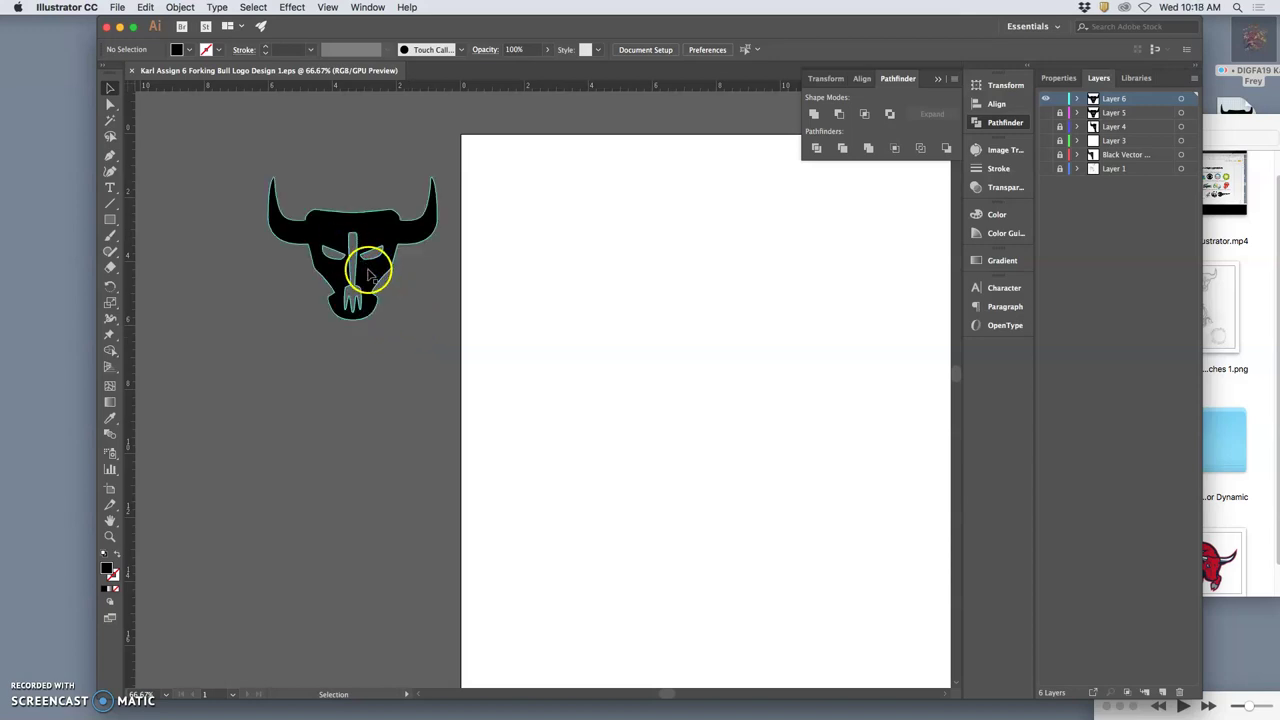
pyautogui.moveTo(368, 273); pyautogui.dragTo(731, 257)
pyautogui.click(1047, 100)
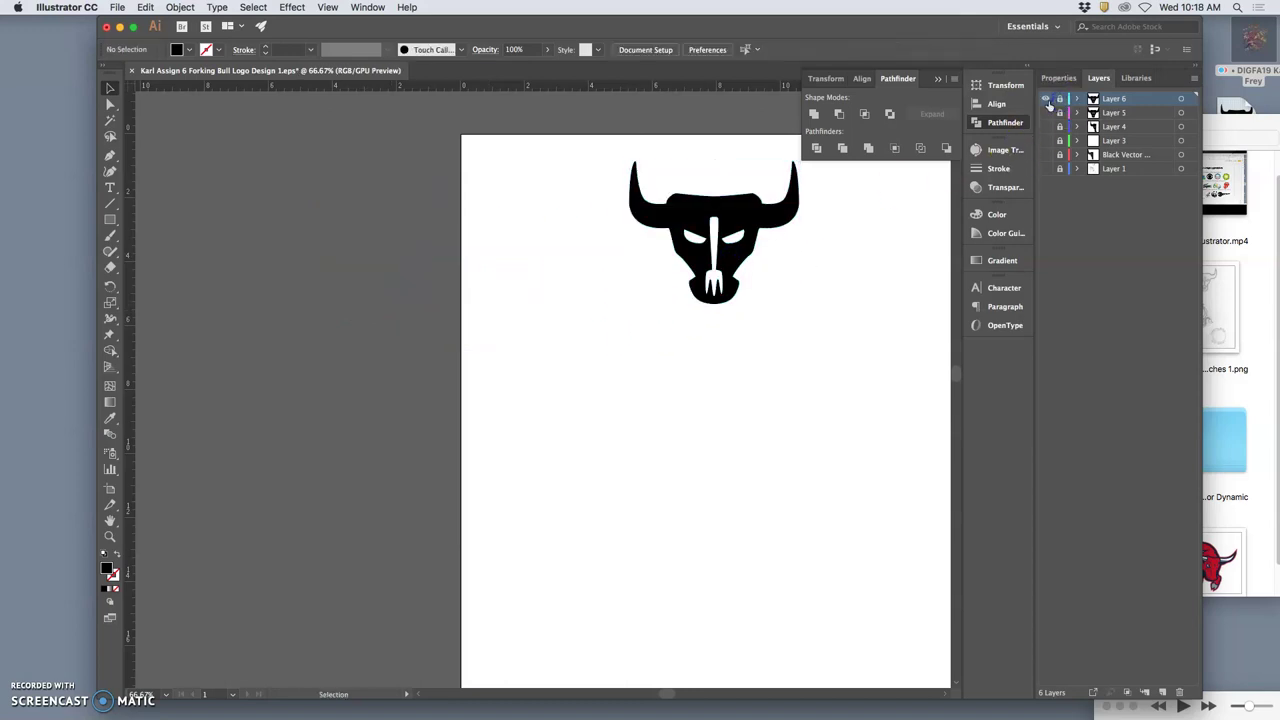
pyautogui.click(1047, 168)
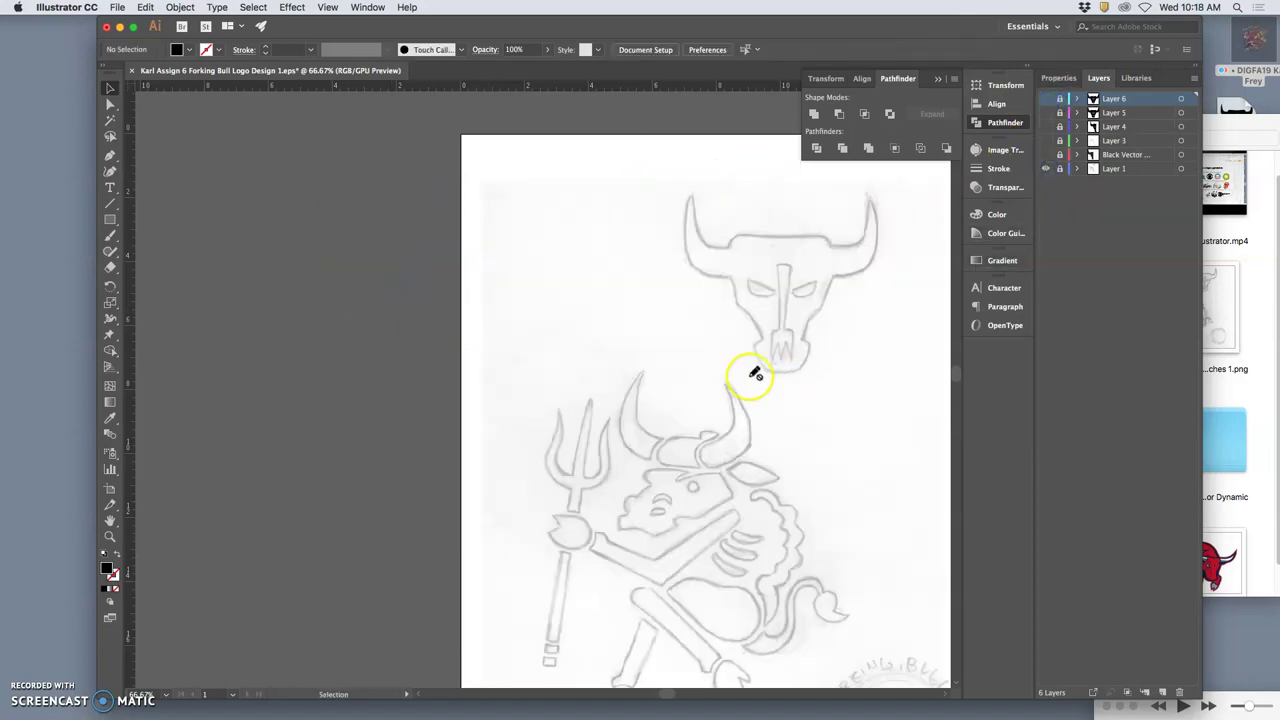
pyautogui.scroll(-3, 755, 370)
pyautogui.hscroll(5, 757, 371)
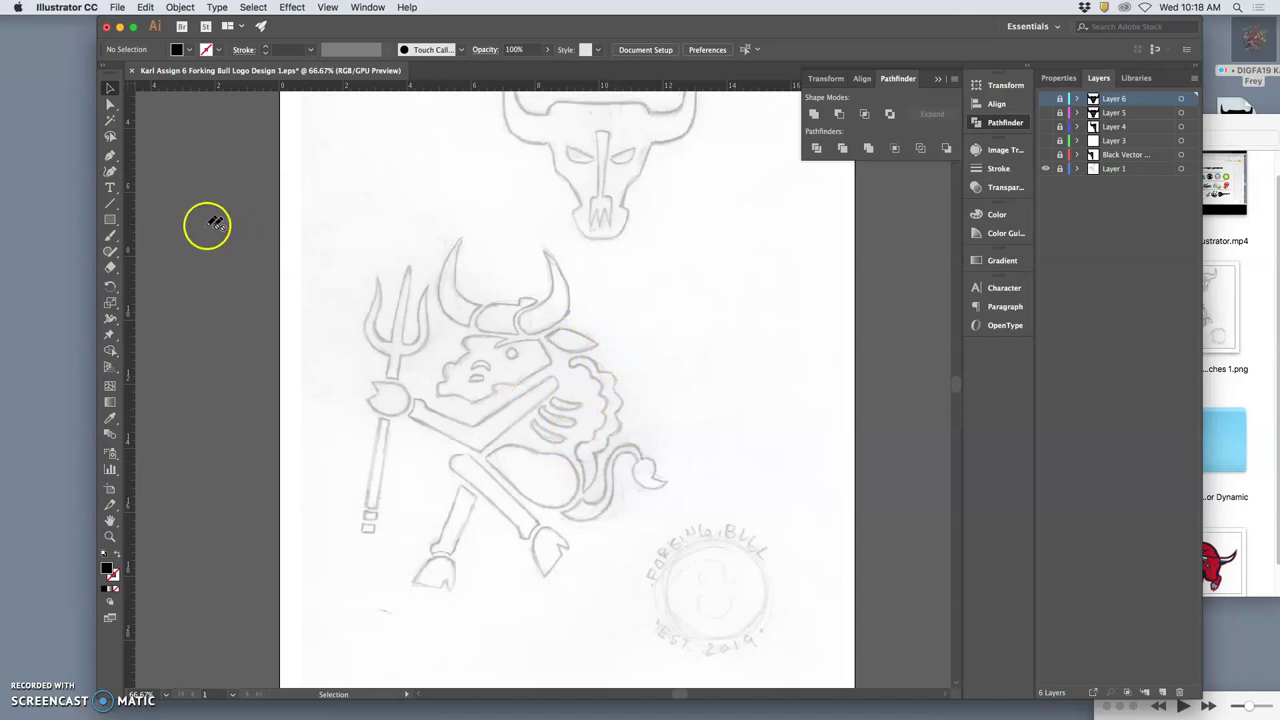
pyautogui.click(110, 156)
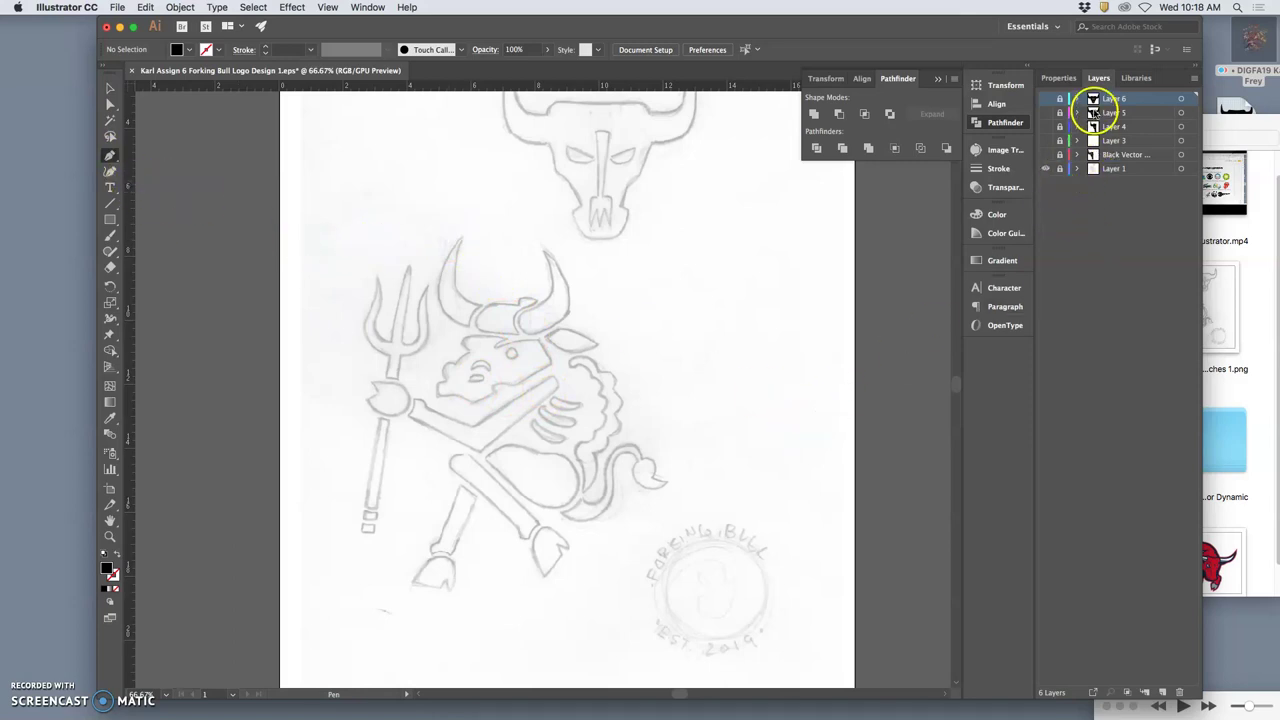
# On a new Layer 7, pen-trace the sketched left horn from its tip with curved segments.
pyautogui.click(1162, 693)
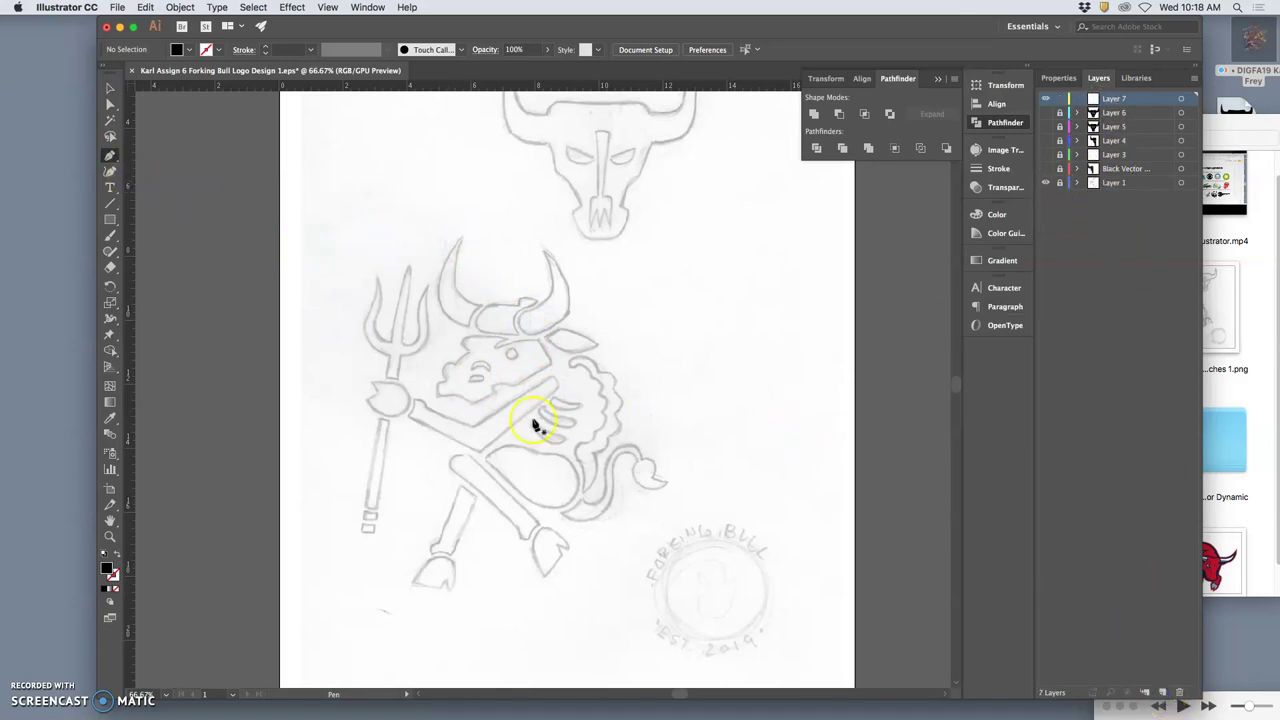
pyautogui.click(461, 243)
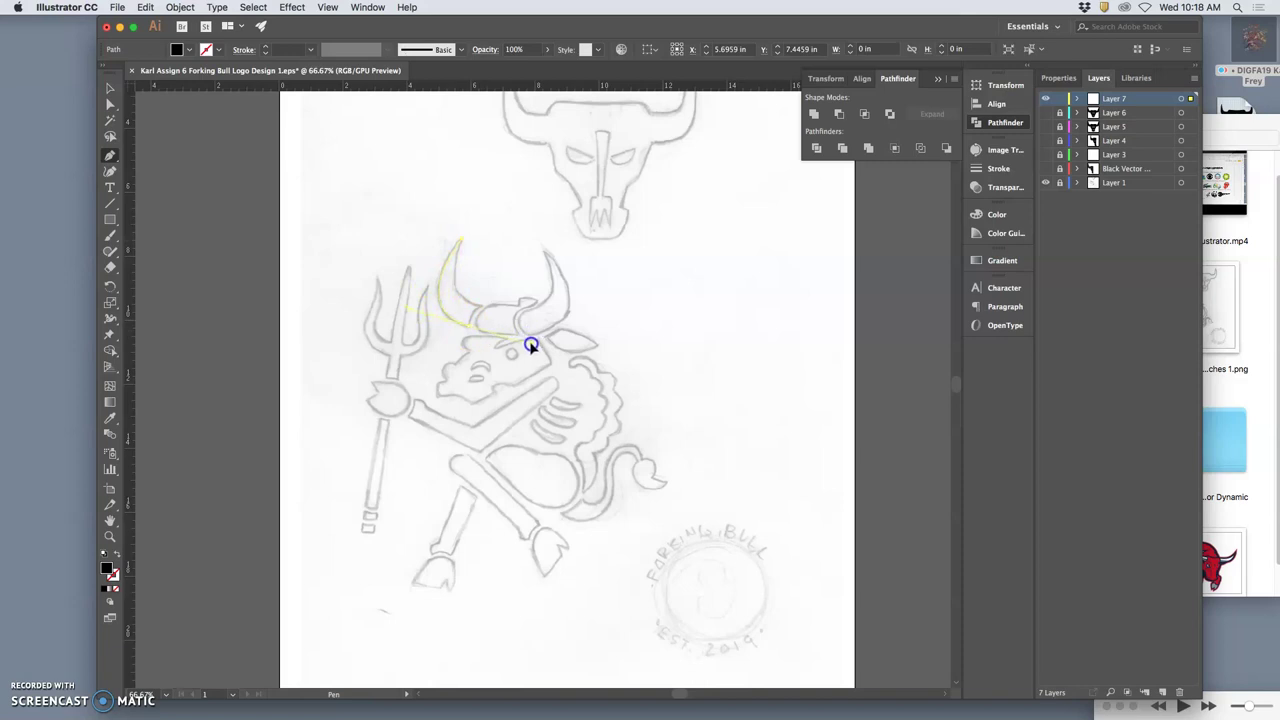
pyautogui.moveTo(531, 345); pyautogui.dragTo(483, 313)
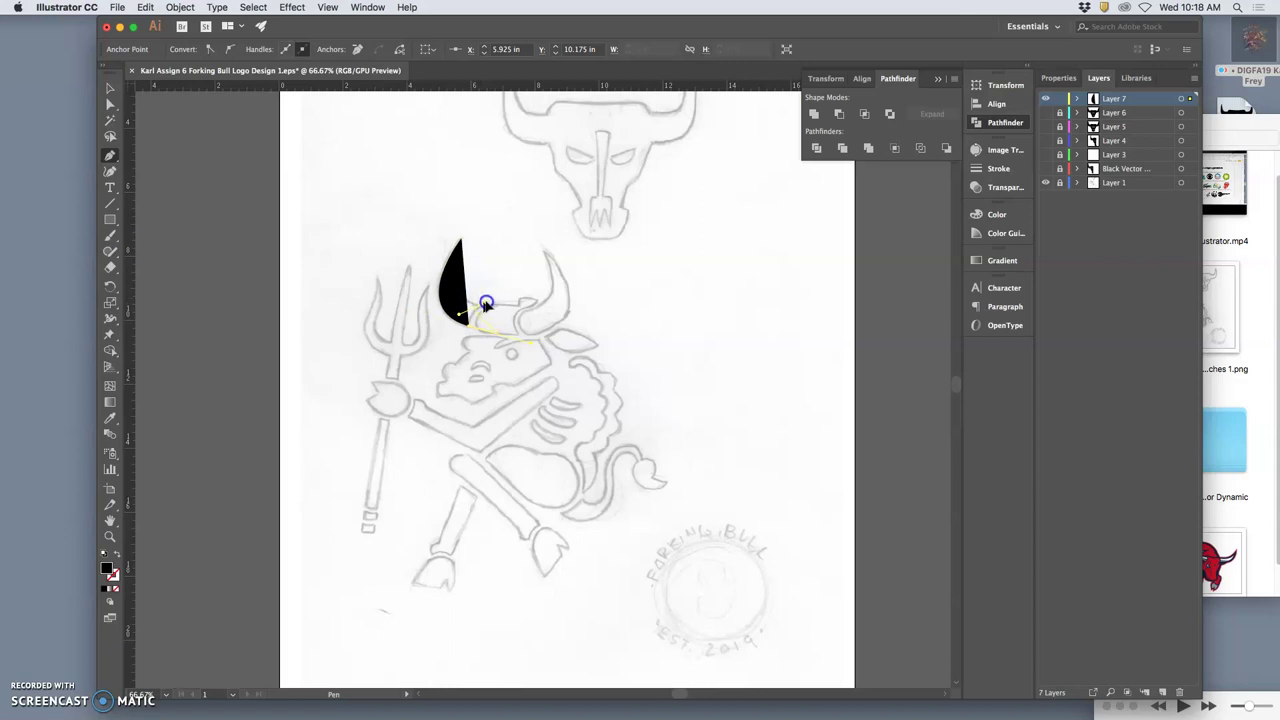
pyautogui.moveTo(496, 300); pyautogui.dragTo(461, 255)
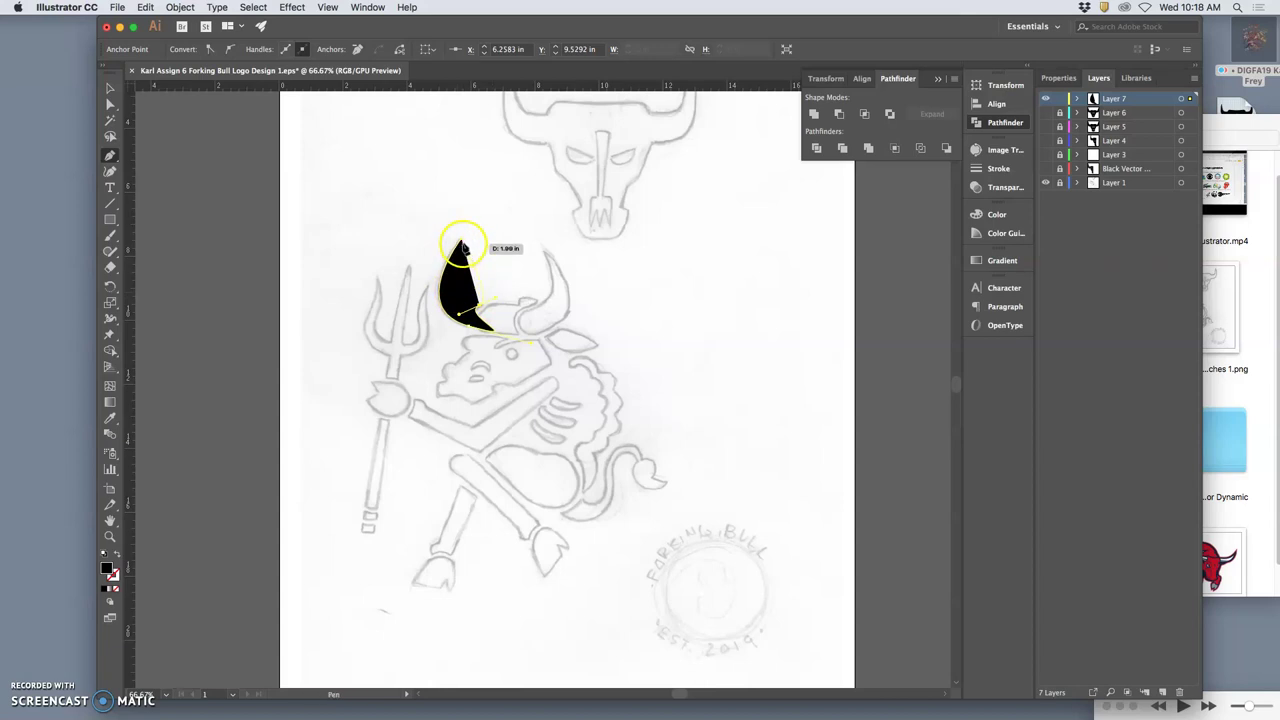
pyautogui.moveTo(462, 246); pyautogui.dragTo(462, 240)
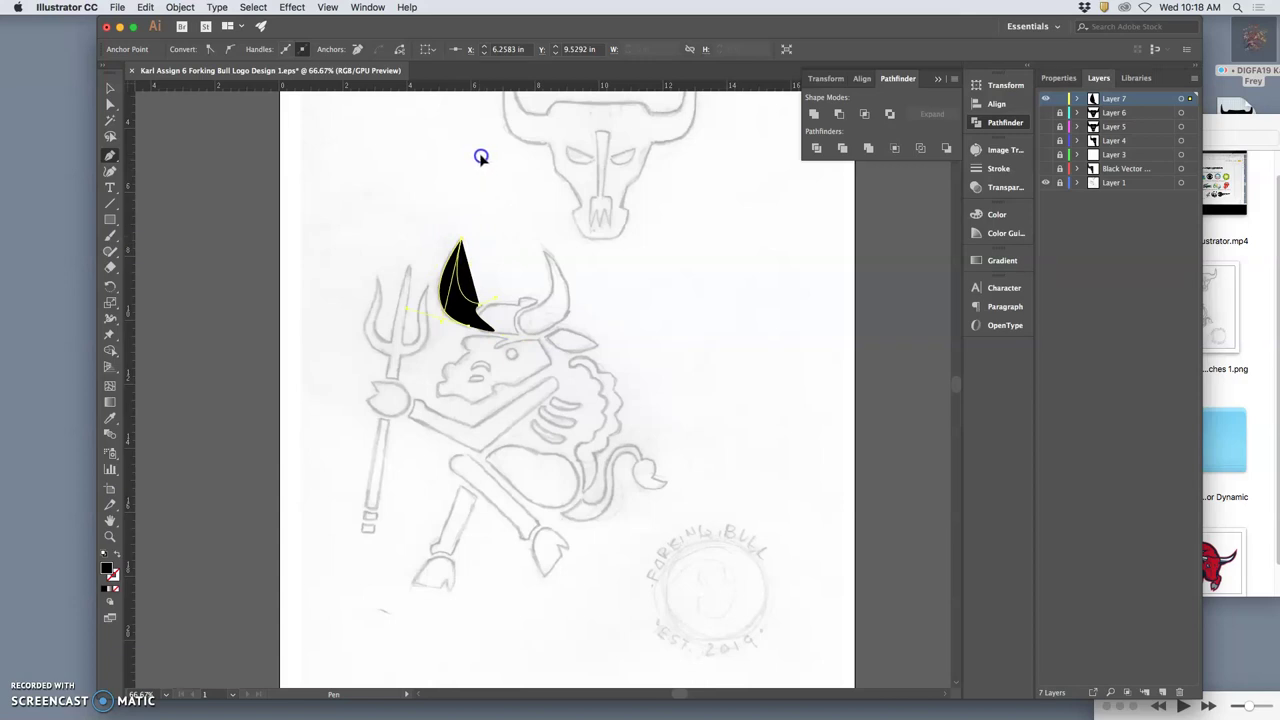
# Zoom in on the horn and pull its lower curve in toward the tip.
pyautogui.press('super+equal')
pyautogui.press('super+equal')
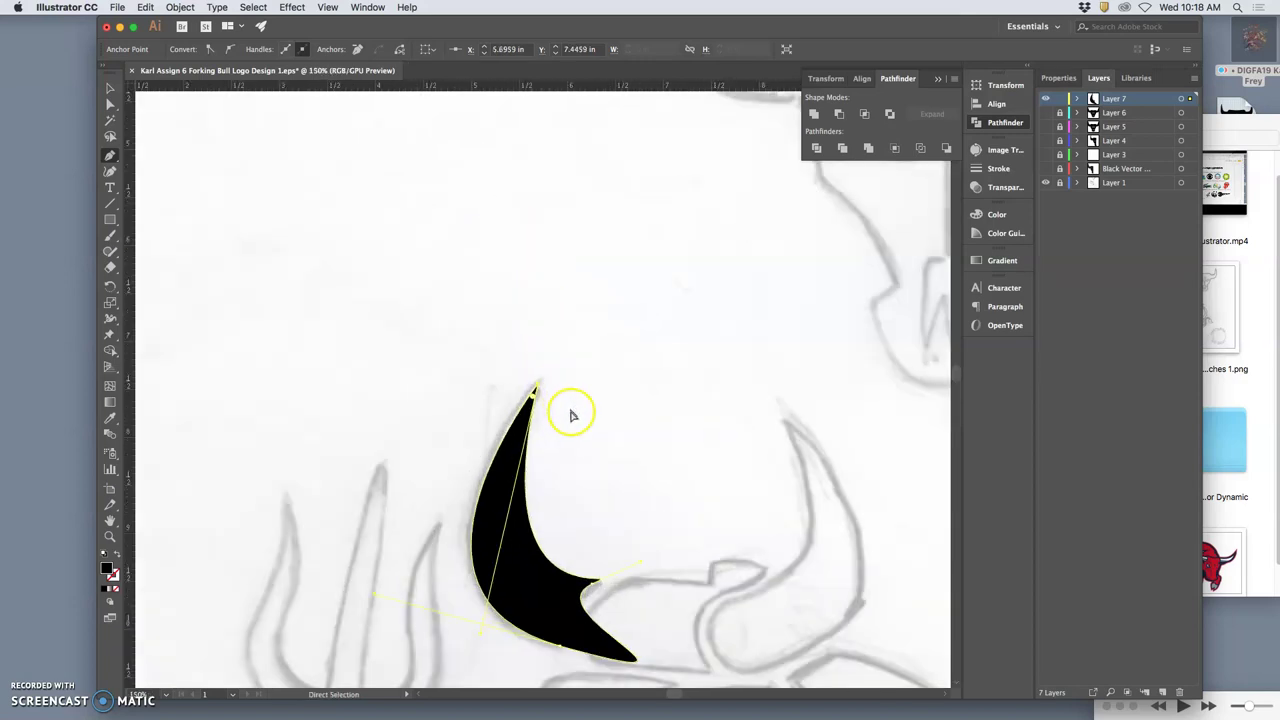
pyautogui.press('super+equal')
pyautogui.press('super+equal')
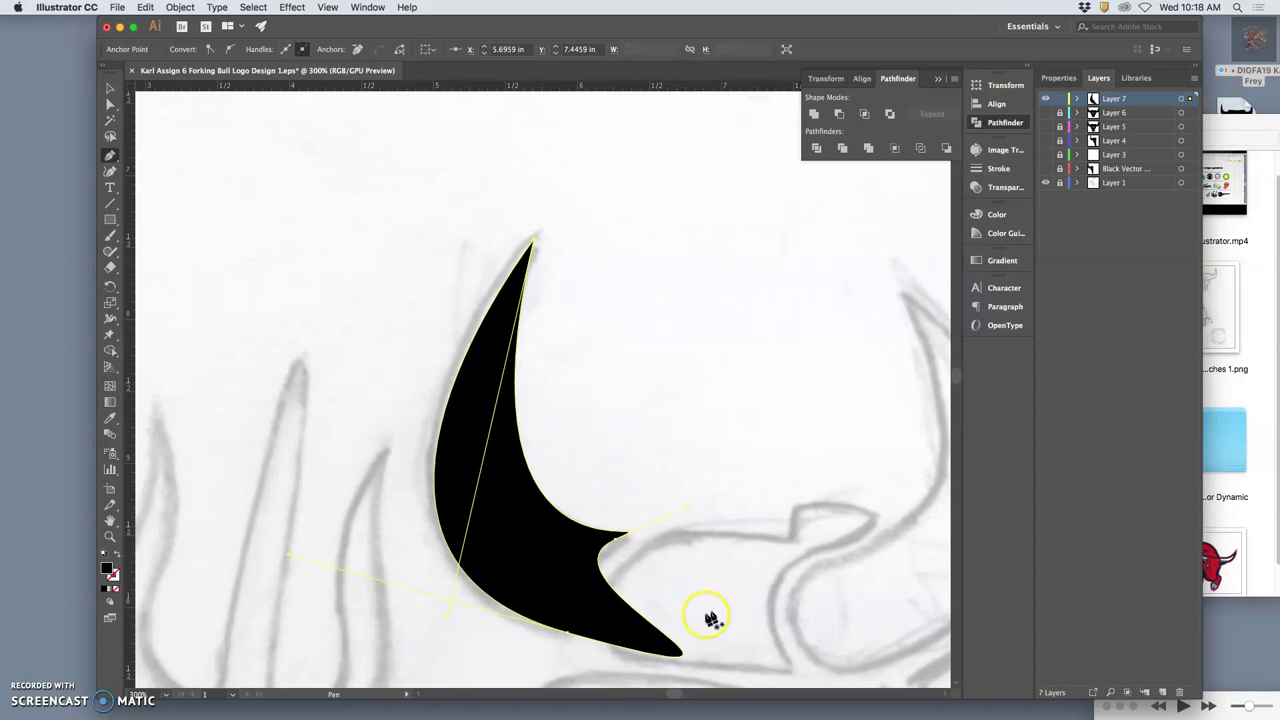
pyautogui.press('super')
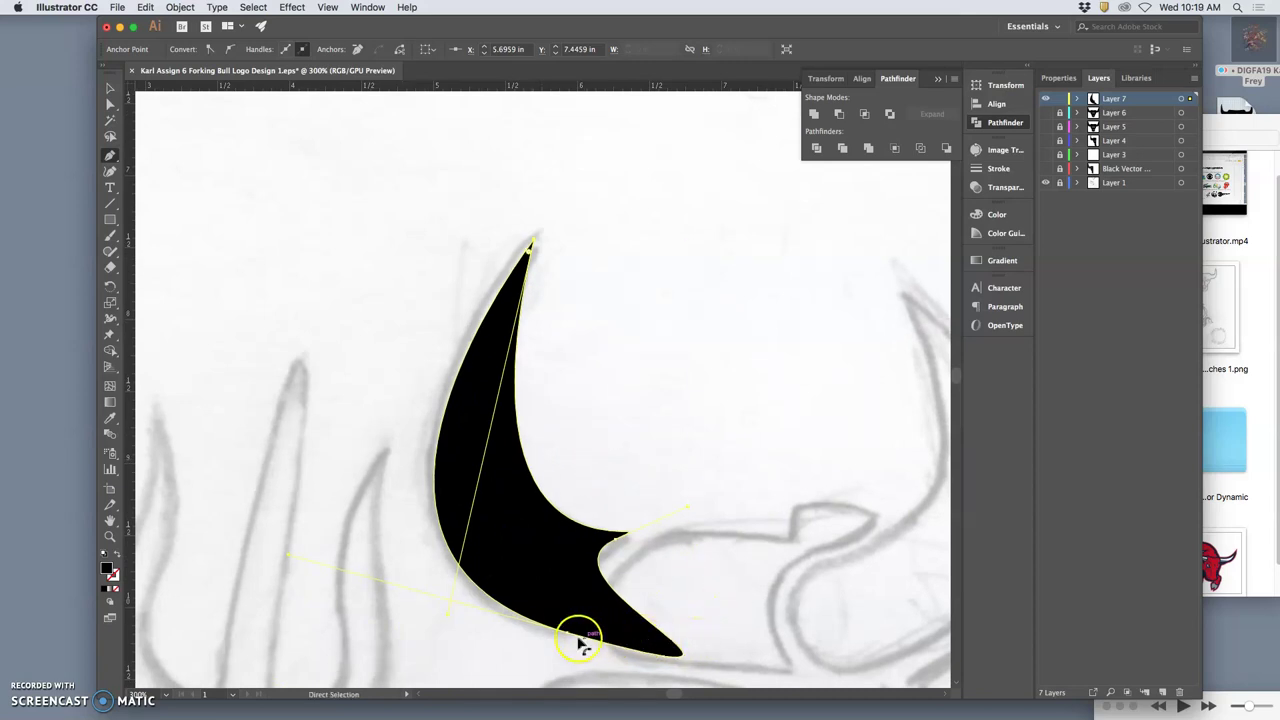
pyautogui.keyDown('super'); pyautogui.click(567, 633); pyautogui.keyUp('super')
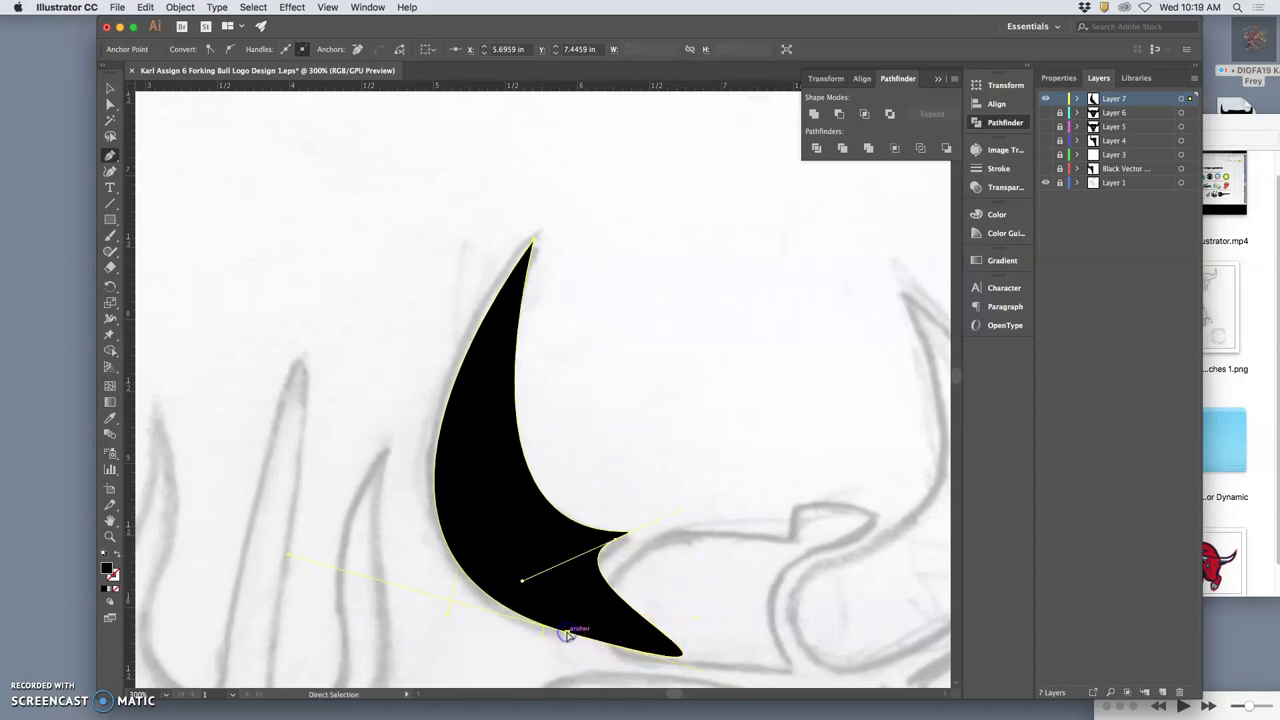
pyautogui.scroll(-5, 732, 617)
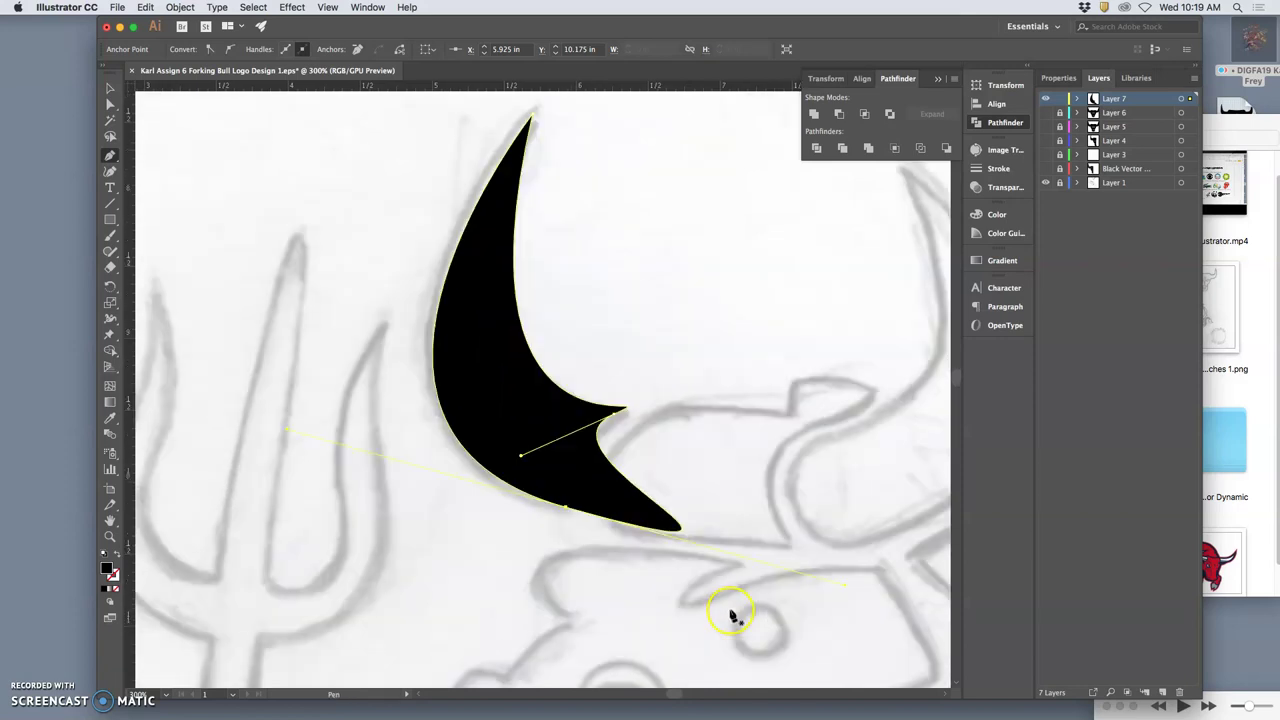
pyautogui.press('super')
pyautogui.moveTo(841, 587); pyautogui.dragTo(565, 508)
pyautogui.click(526, 452)
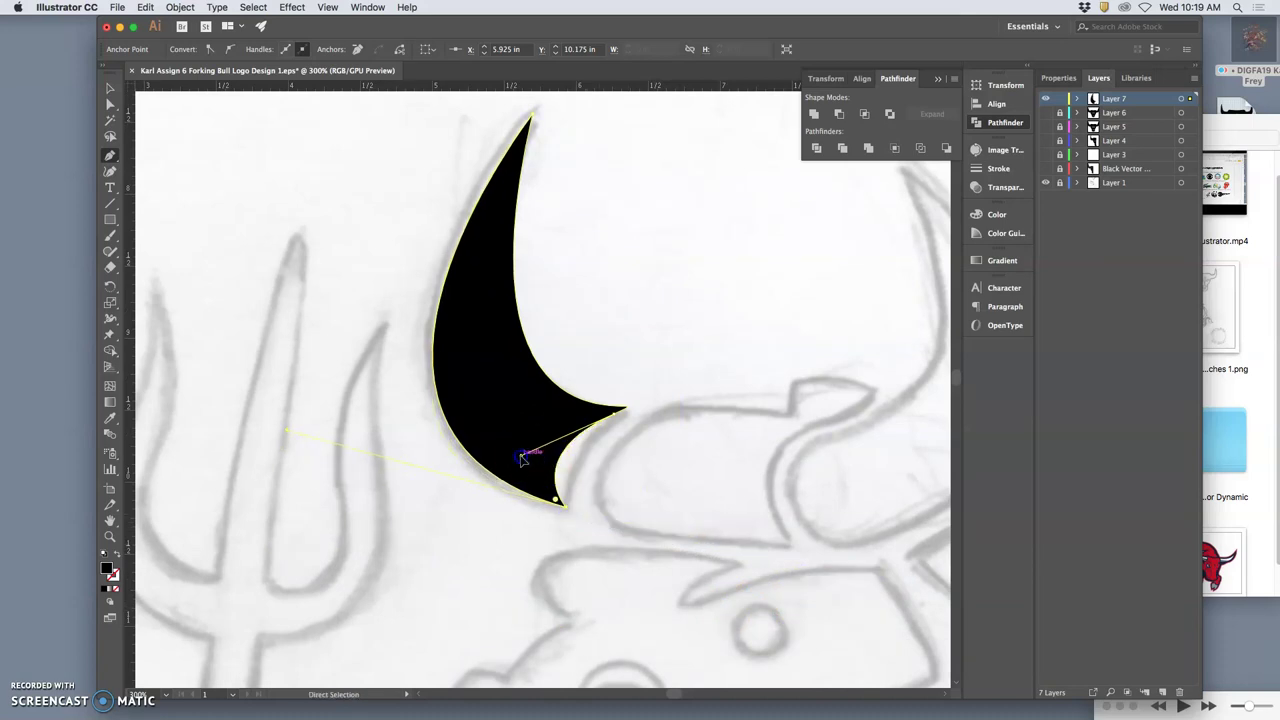
pyautogui.moveTo(521, 458); pyautogui.dragTo(544, 448)
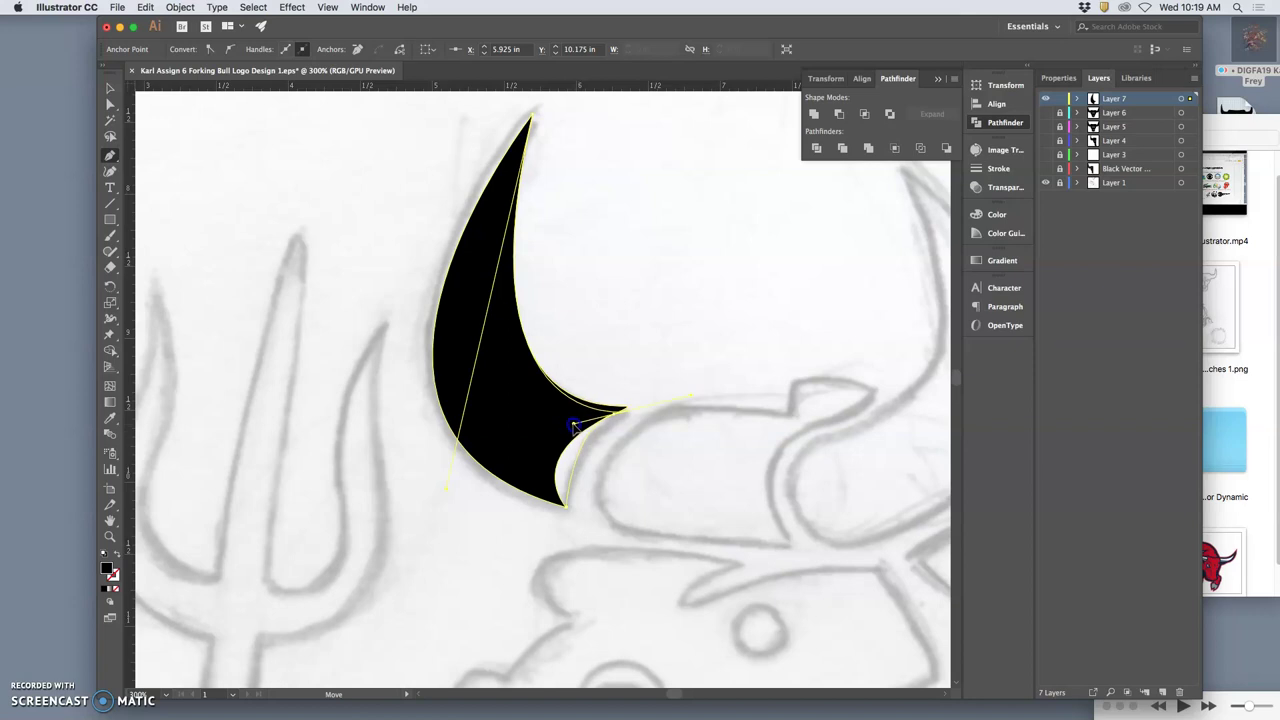
# Sharpen the horn's inner point and match its outer curve to the sketch.
pyautogui.moveTo(563, 436); pyautogui.dragTo(567, 434)
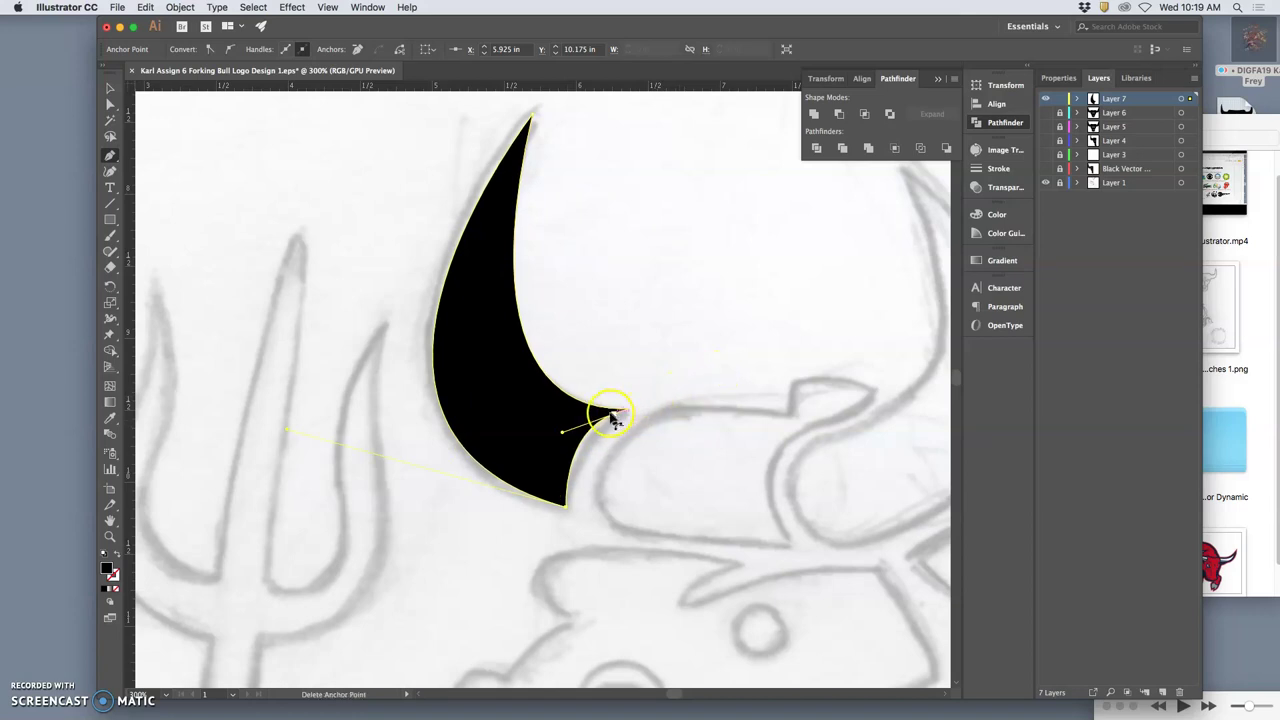
pyautogui.click(615, 418)
pyautogui.moveTo(615, 416)
pyautogui.mouseDown()
pyautogui.moveTo(690, 391)
pyautogui.moveTo(640, 408)
pyautogui.moveTo(624, 397)
pyautogui.moveTo(612, 417)
pyautogui.mouseUp()
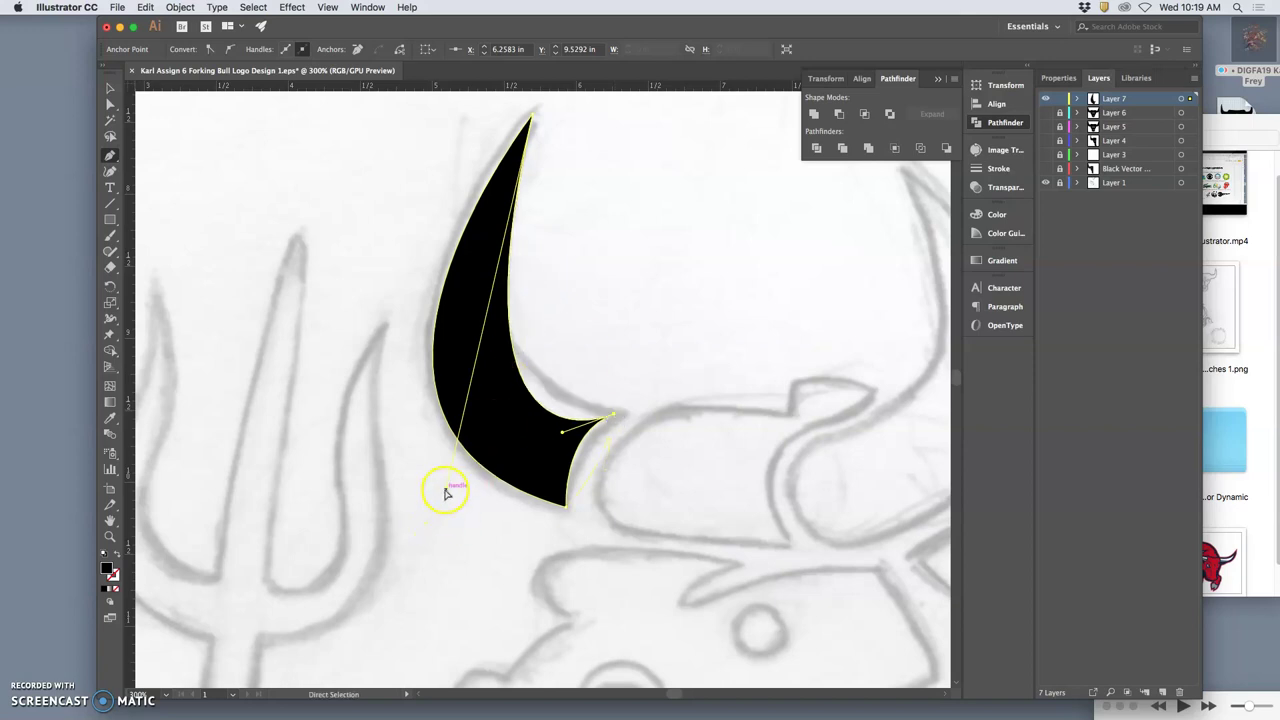
pyautogui.moveTo(446, 492); pyautogui.dragTo(433, 409)
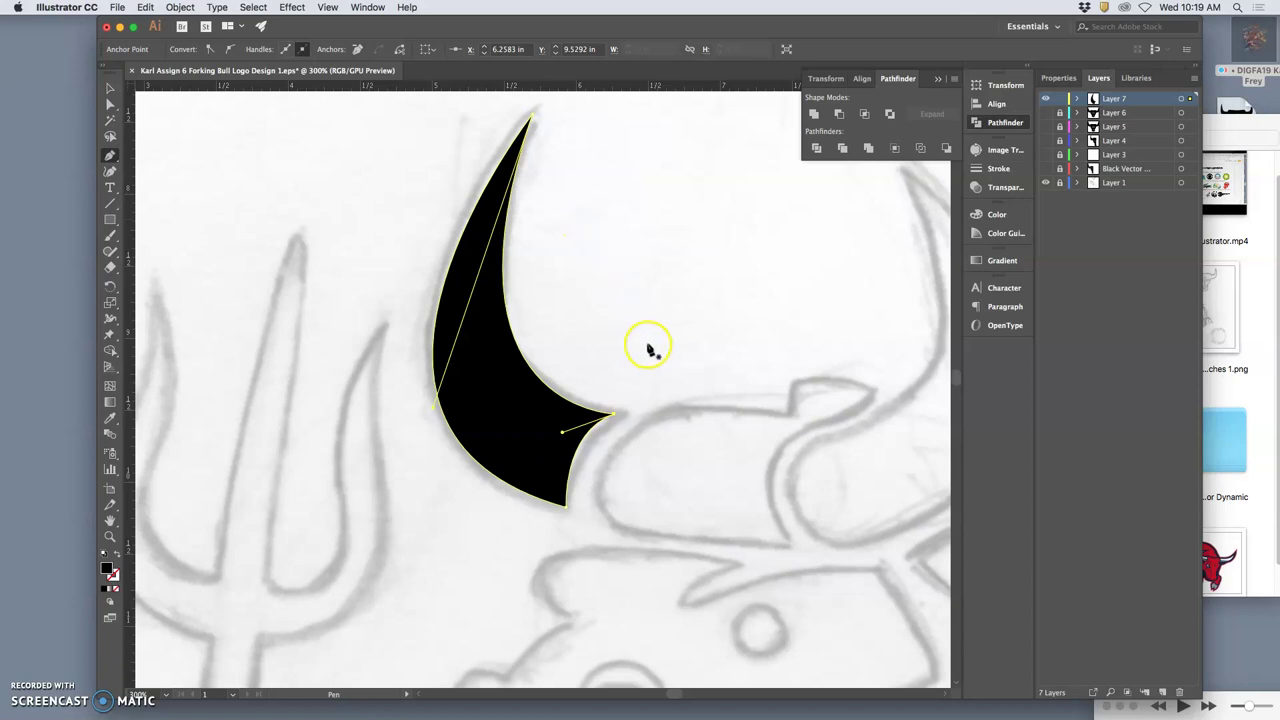
pyautogui.moveTo(563, 431); pyautogui.dragTo(572, 437)
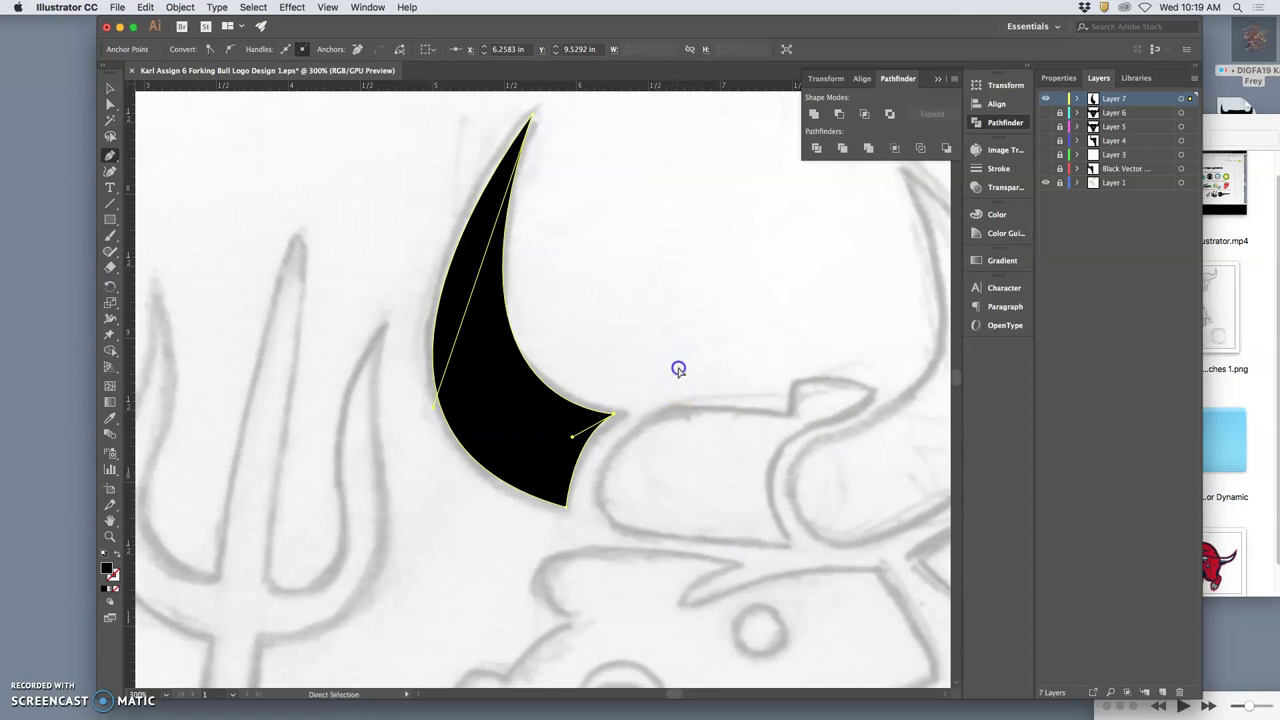
pyautogui.keyDown('super'); pyautogui.click(677, 368); pyautogui.keyUp('super')
pyautogui.hscroll(3, 740, 300)
pyautogui.scroll(4, 735, 300)
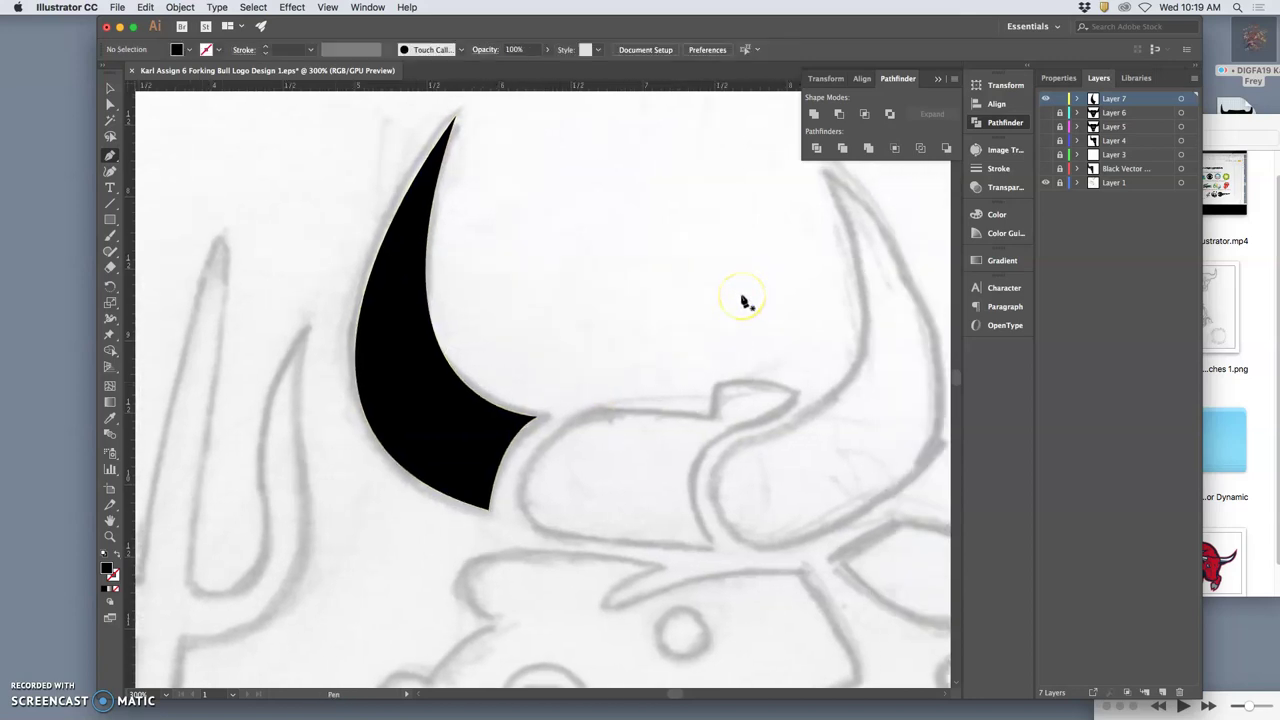
pyautogui.hscroll(2, 725, 297)
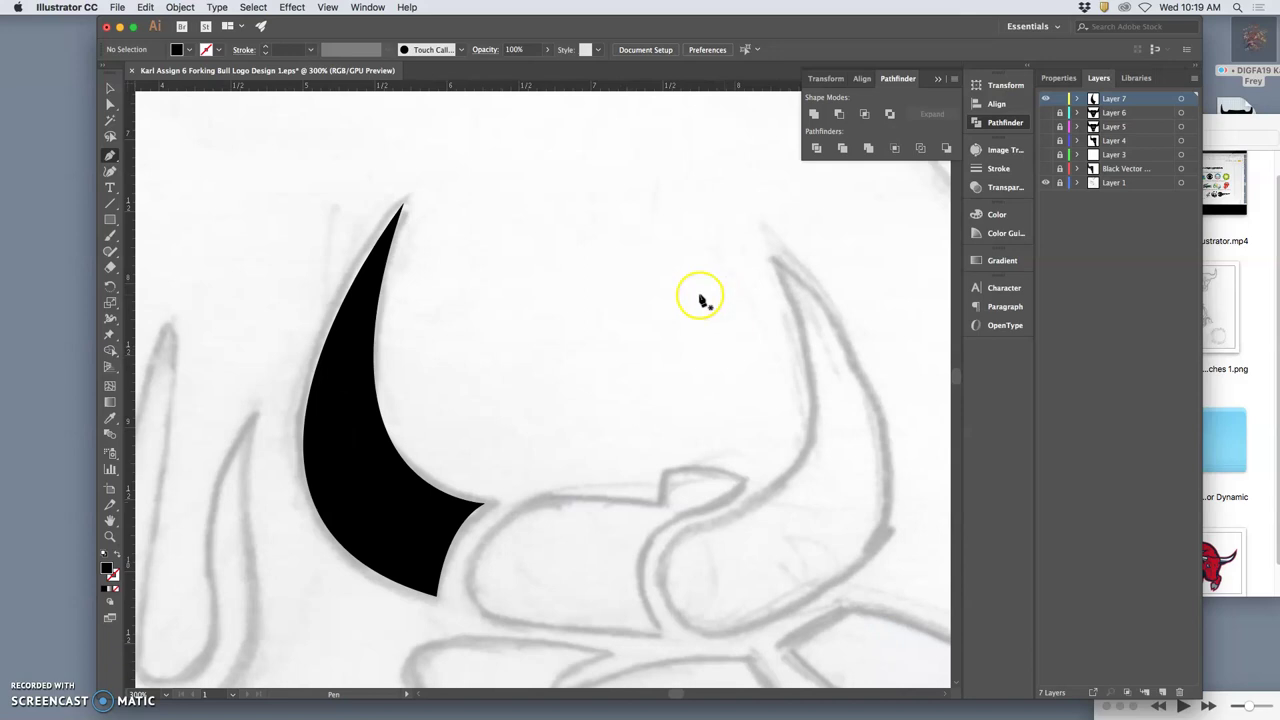
pyautogui.scroll(-8, 700, 297)
# Pen-trace the forehead tuft and the curved black forehead shape just below the left horn.
pyautogui.scroll(1, 700, 298)
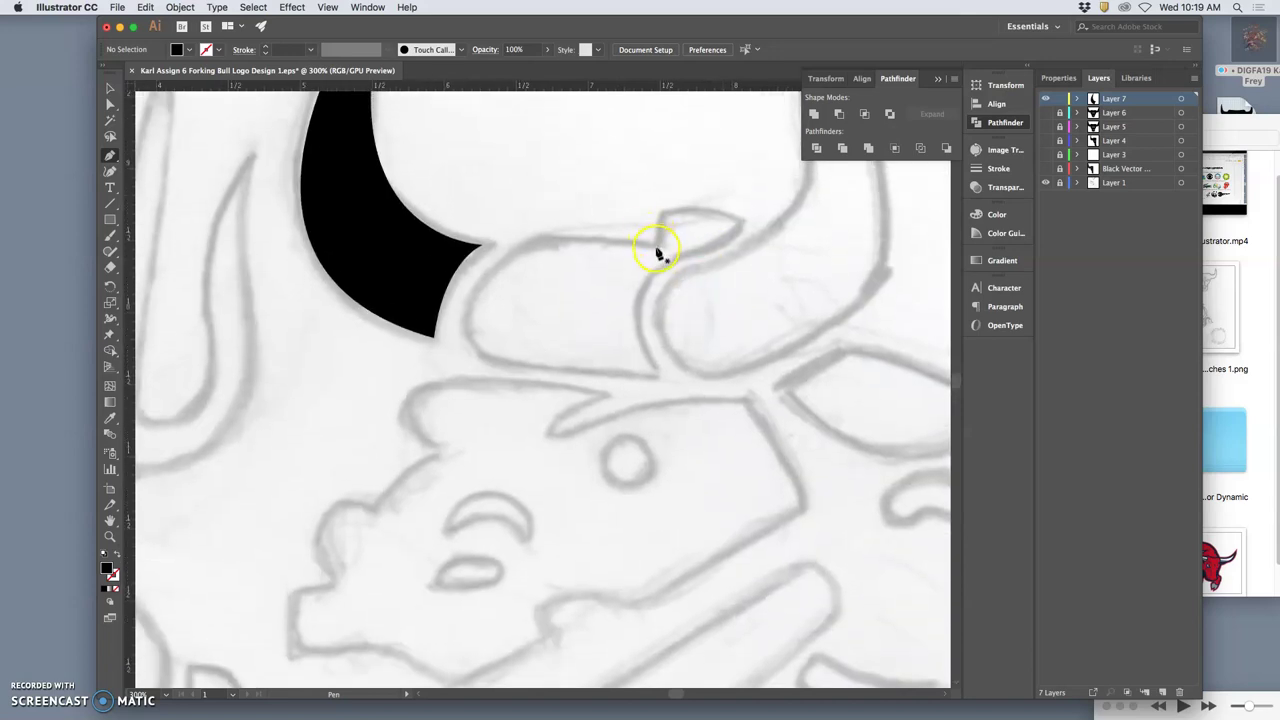
pyautogui.moveTo(658, 243); pyautogui.dragTo(744, 226)
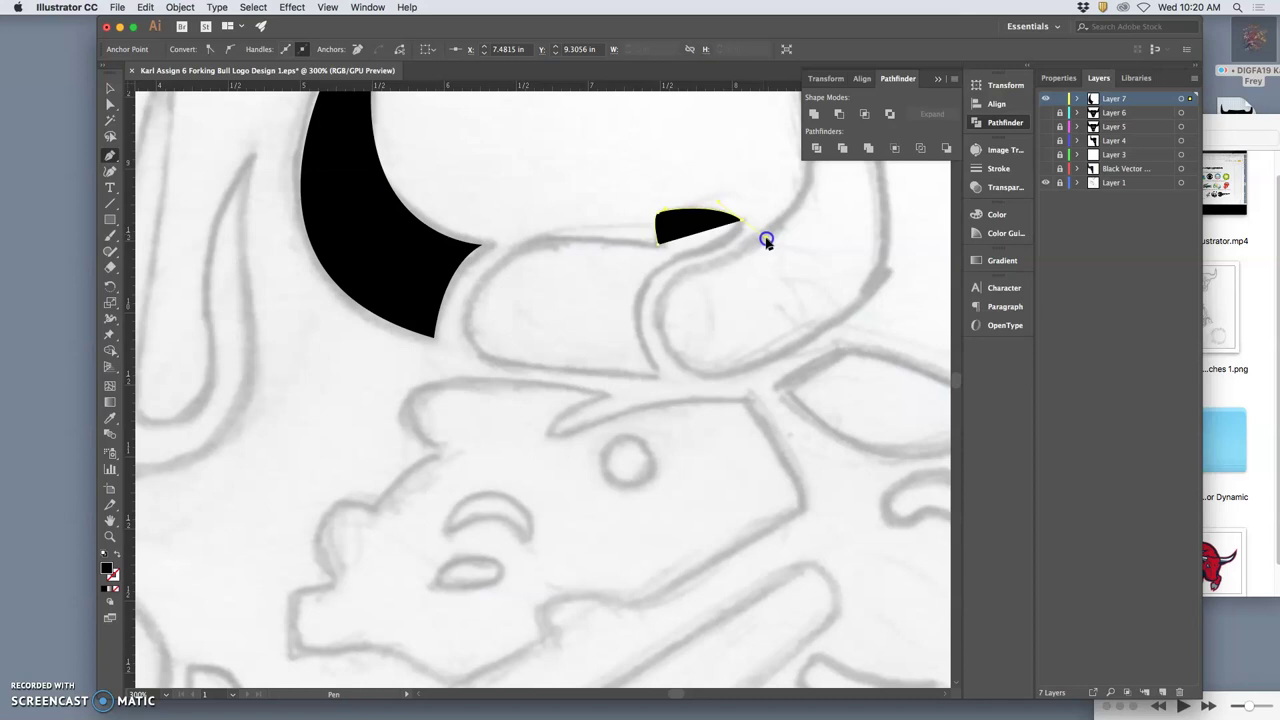
pyautogui.moveTo(657, 242); pyautogui.dragTo(660, 377)
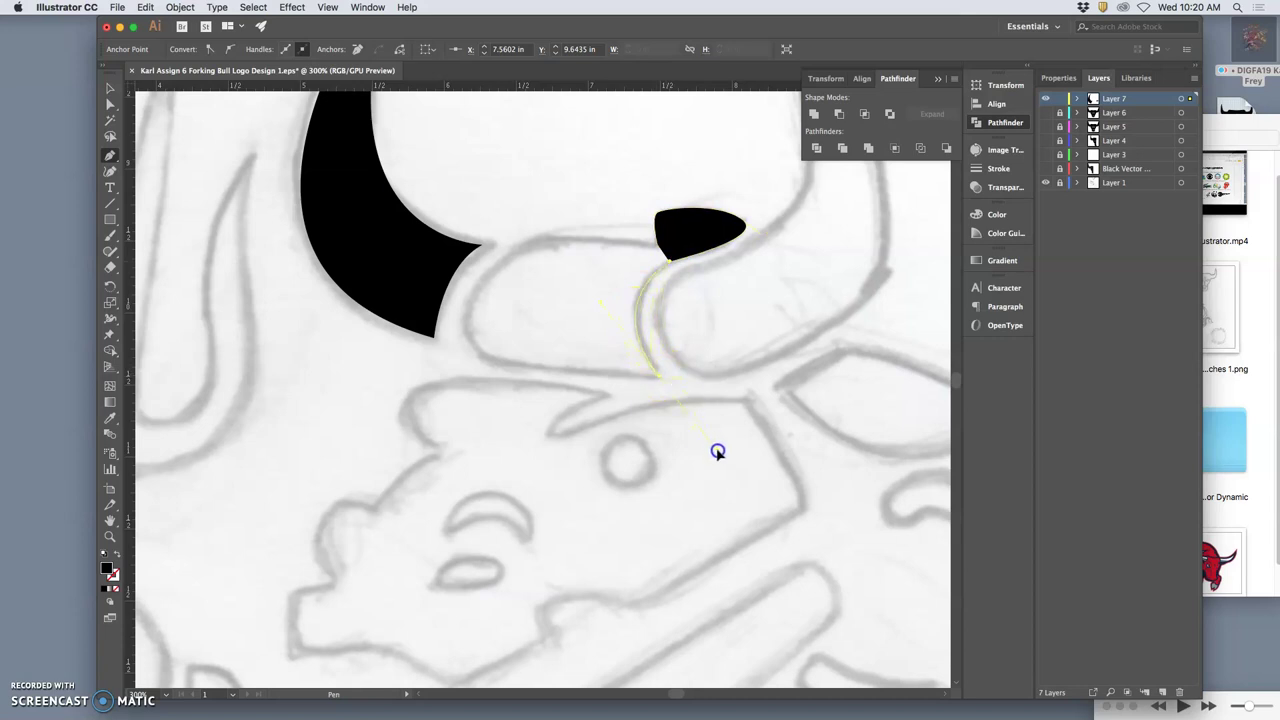
pyautogui.moveTo(710, 454); pyautogui.dragTo(541, 242)
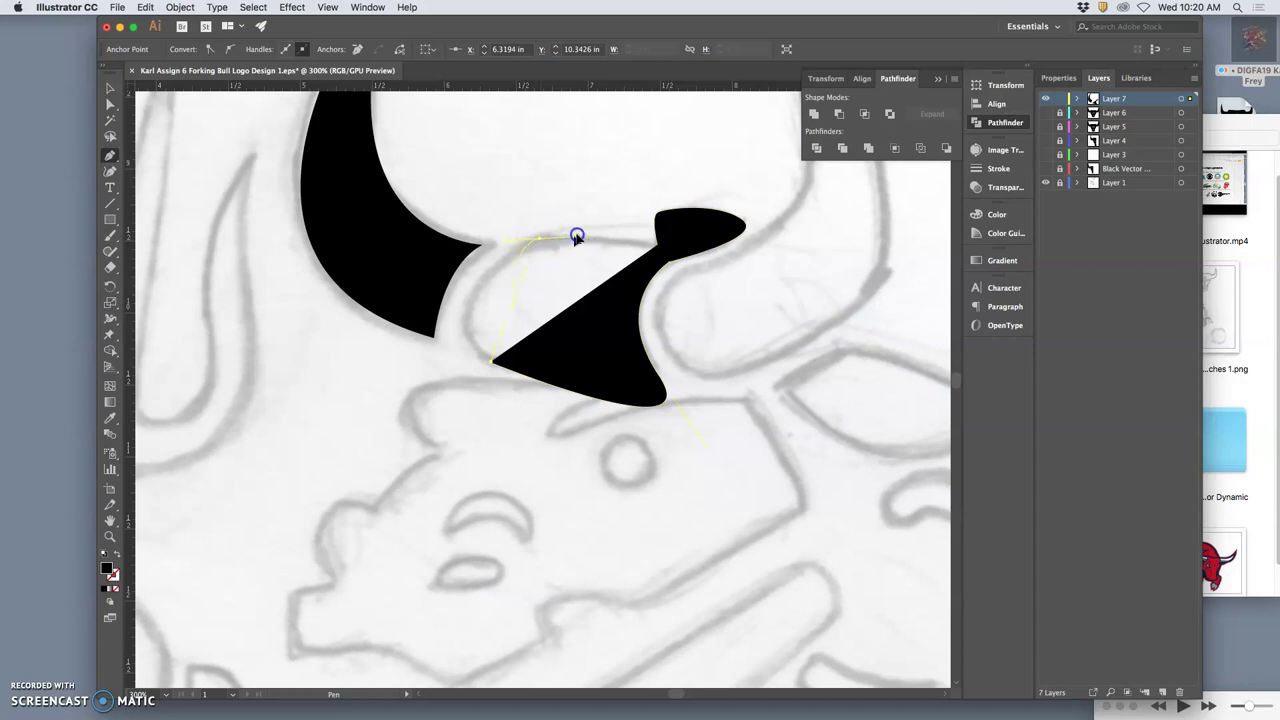
pyautogui.moveTo(642, 196); pyautogui.dragTo(659, 243)
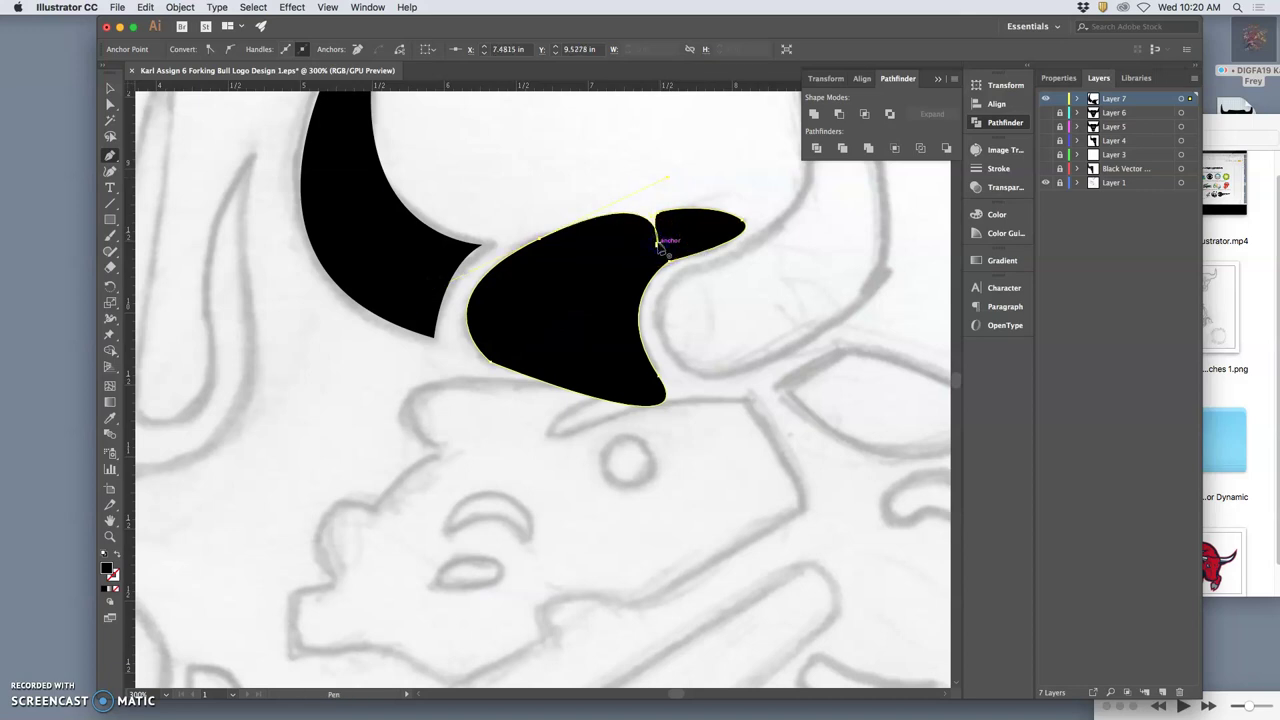
pyautogui.moveTo(664, 182); pyautogui.dragTo(557, 234)
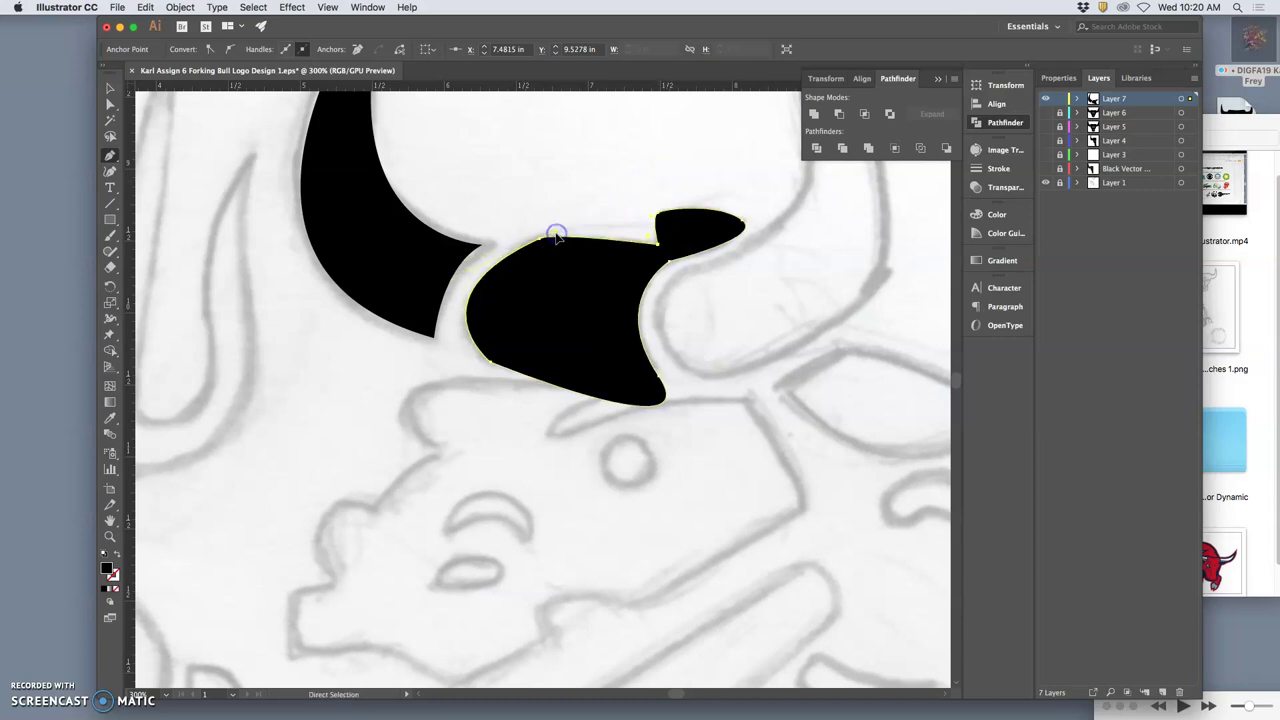
pyautogui.moveTo(656, 286); pyautogui.dragTo(658, 372)
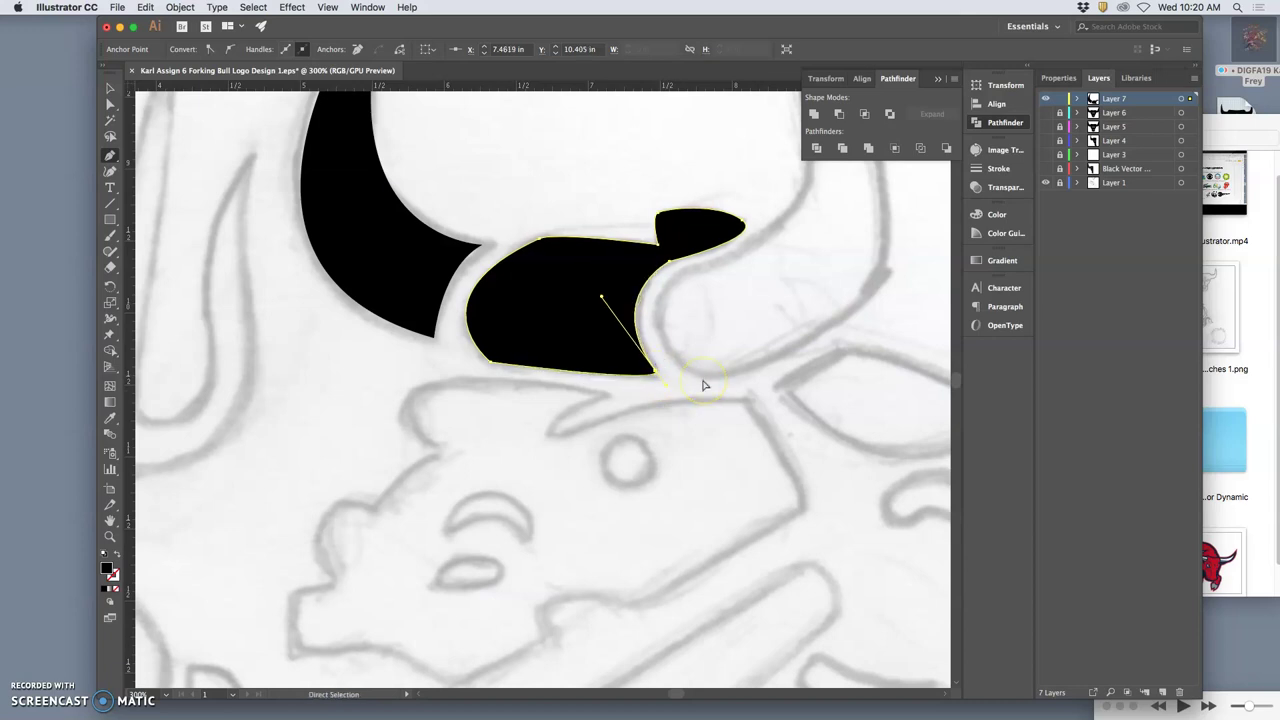
# Refine the forehead anchor where it meets the head and its upper right curve.
pyautogui.moveTo(668, 263); pyautogui.dragTo(670, 270)
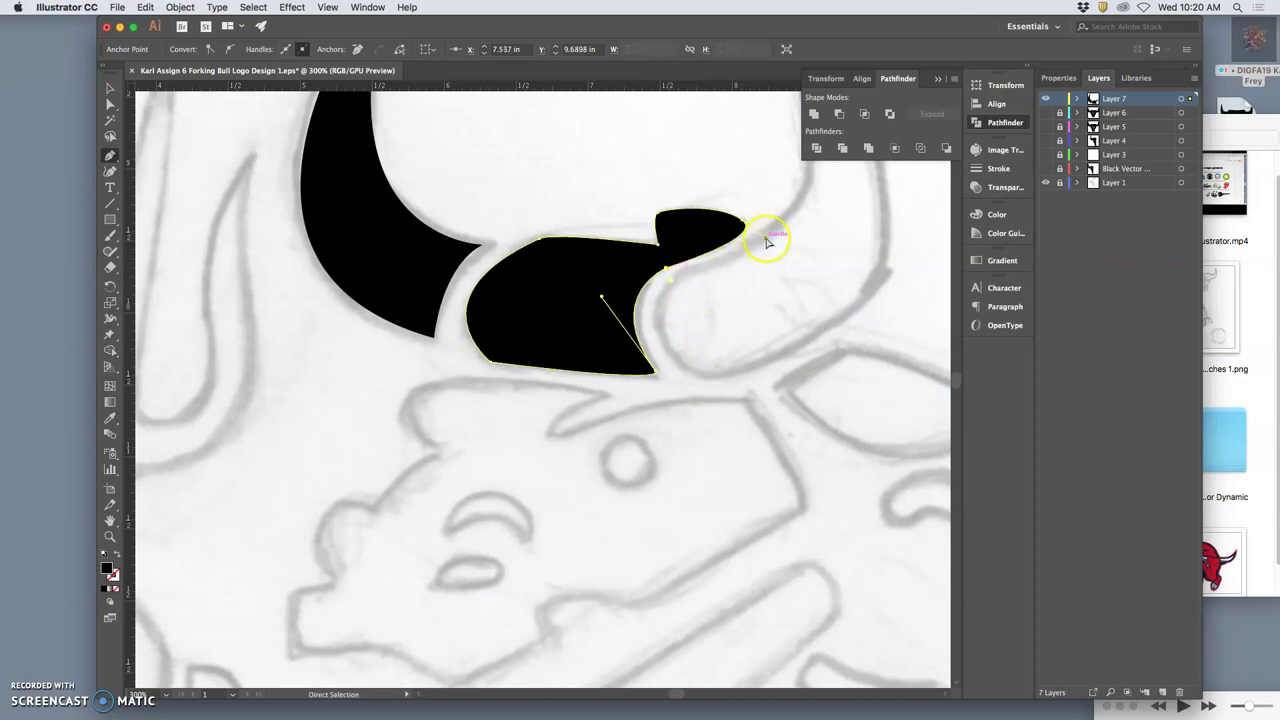
pyautogui.click(763, 239)
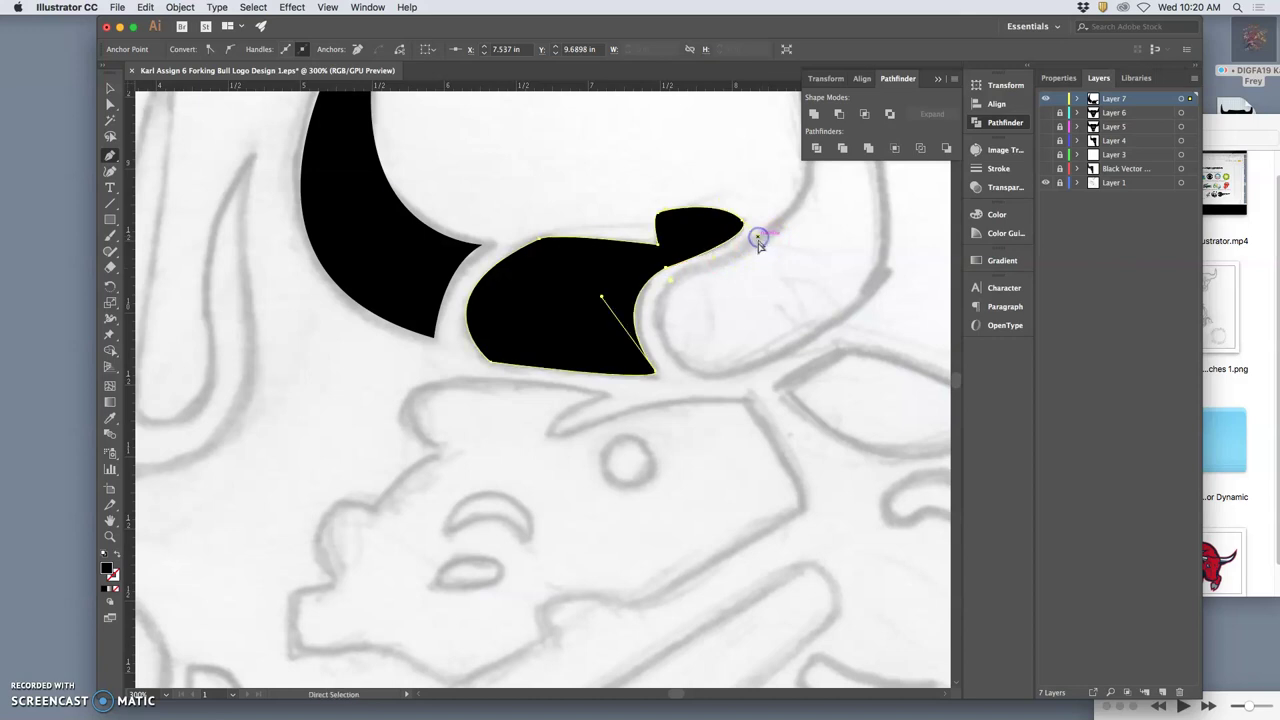
pyautogui.keyDown('super'); pyautogui.click(760, 277); pyautogui.keyUp('super')
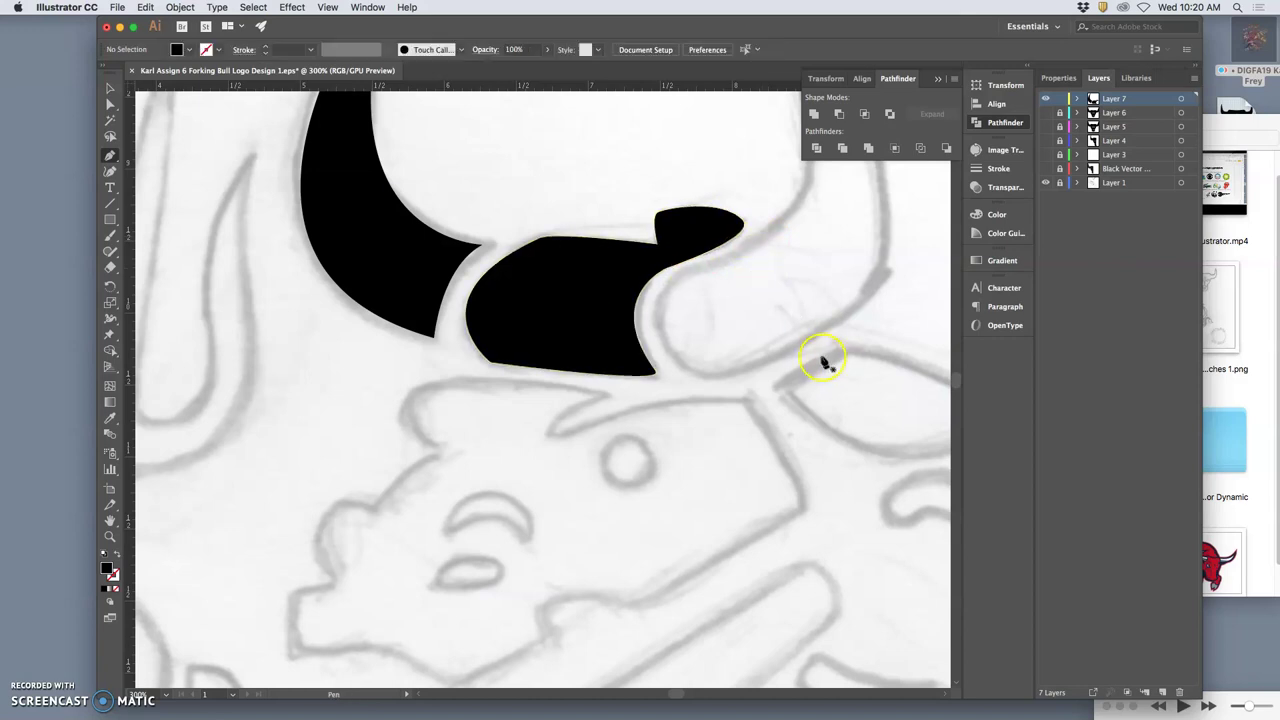
# Pen-trace the right horn from its tip, down the inner edge, to a pointed outer edge.
pyautogui.hscroll(3, 825, 360)
pyautogui.scroll(2, 825, 360)
pyautogui.hscroll(5, 812, 360)
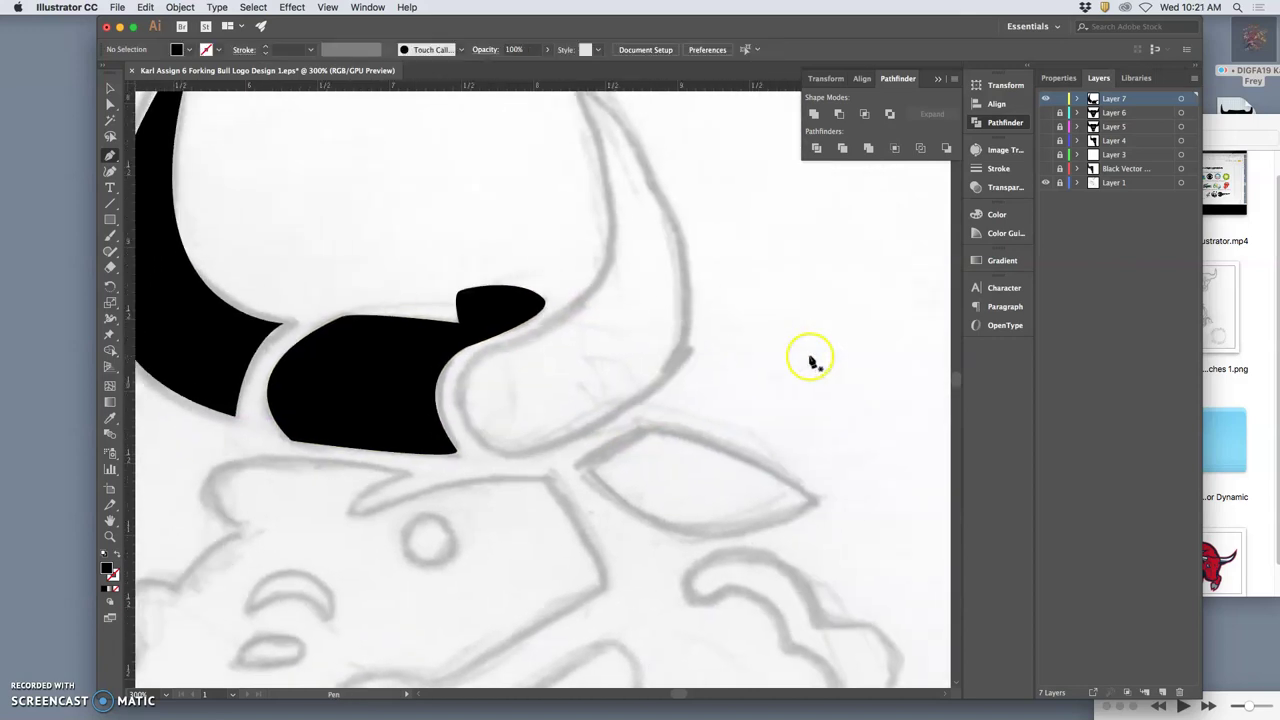
pyautogui.scroll(6, 812, 360)
pyautogui.hscroll(-1, 812, 358)
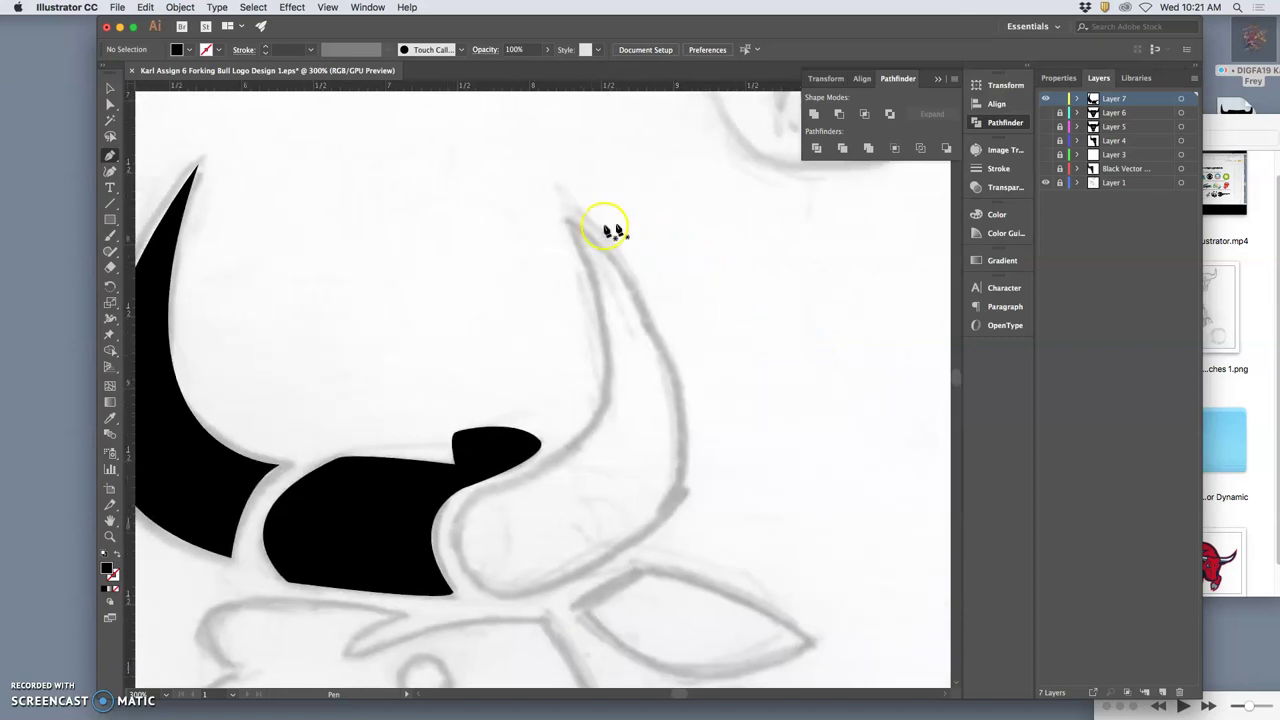
pyautogui.click(567, 221)
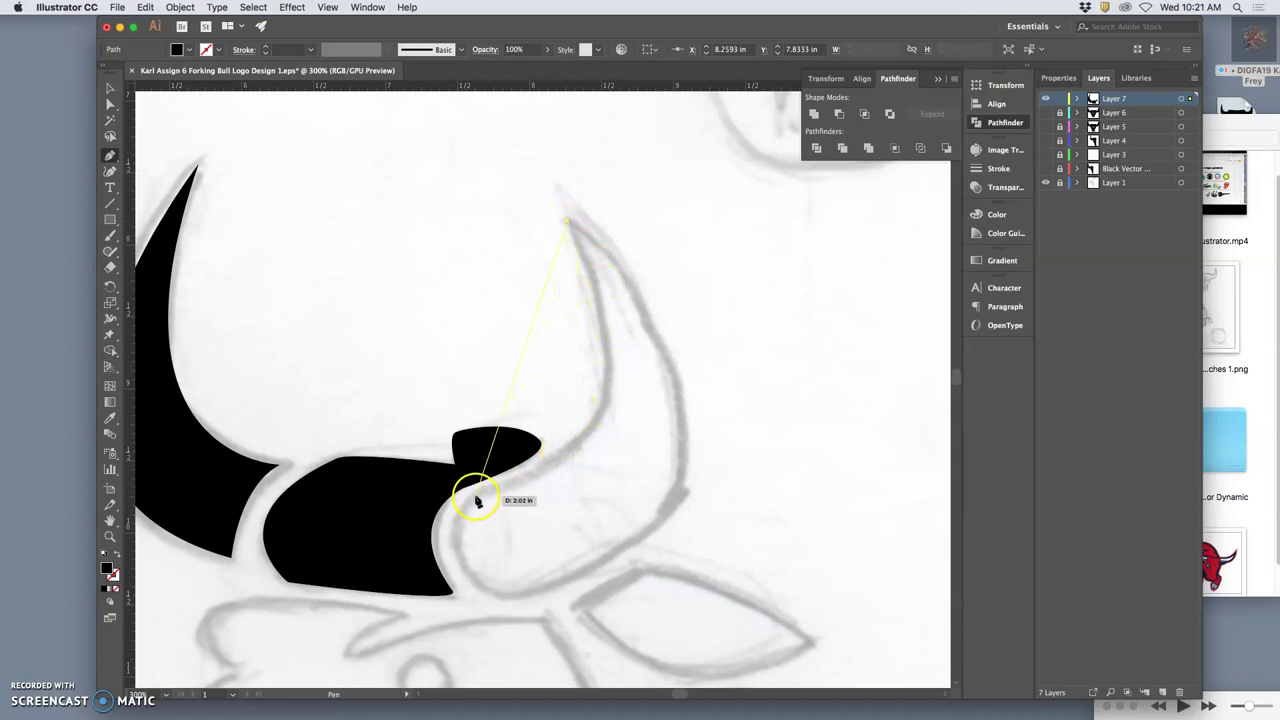
pyautogui.moveTo(477, 500); pyautogui.dragTo(521, 598)
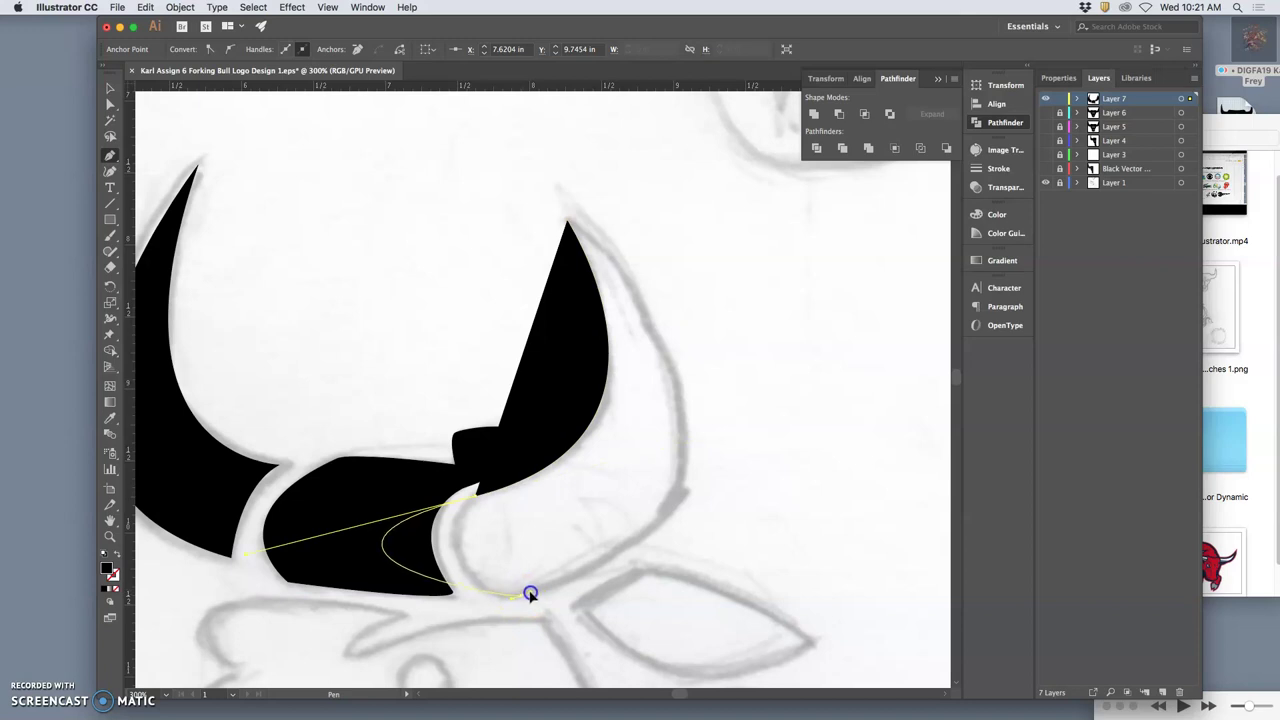
pyautogui.moveTo(537, 595); pyautogui.dragTo(365, 138)
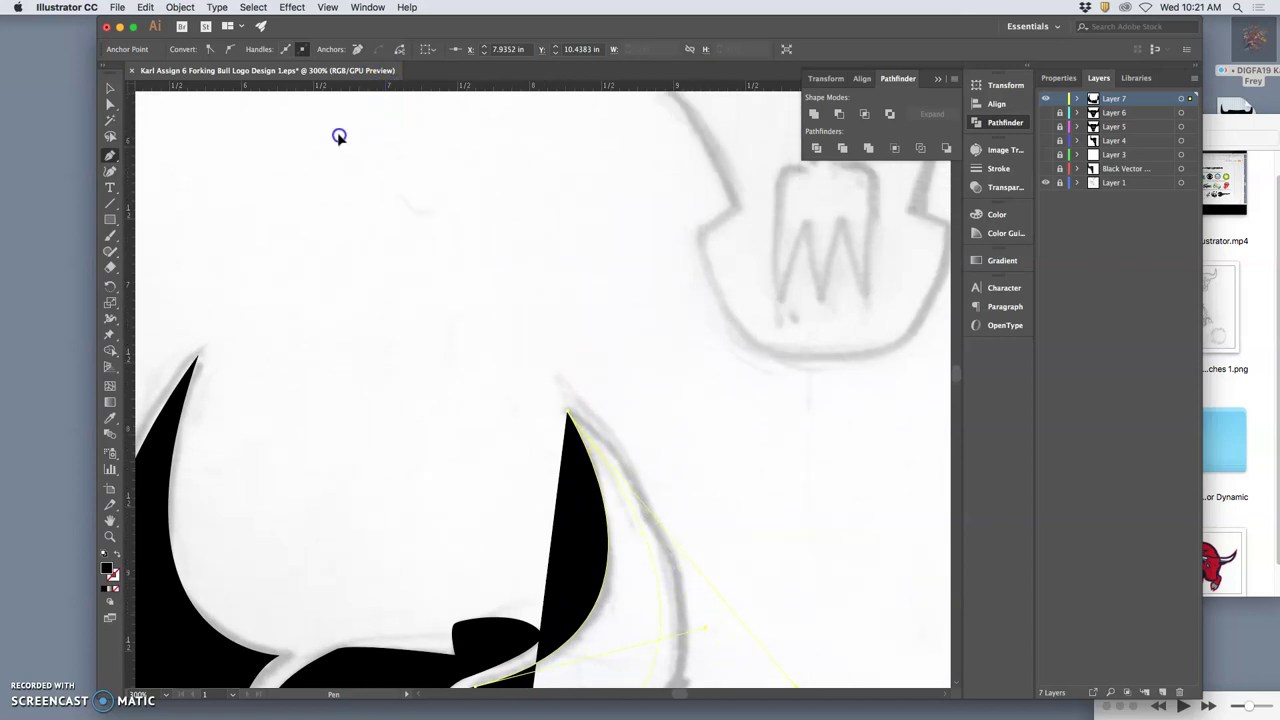
pyautogui.moveTo(296, 103); pyautogui.dragTo(288, 118)
# Reshape the right horn's lower curve and shift its bottom point slightly.
pyautogui.scroll(-10, 626, 378)
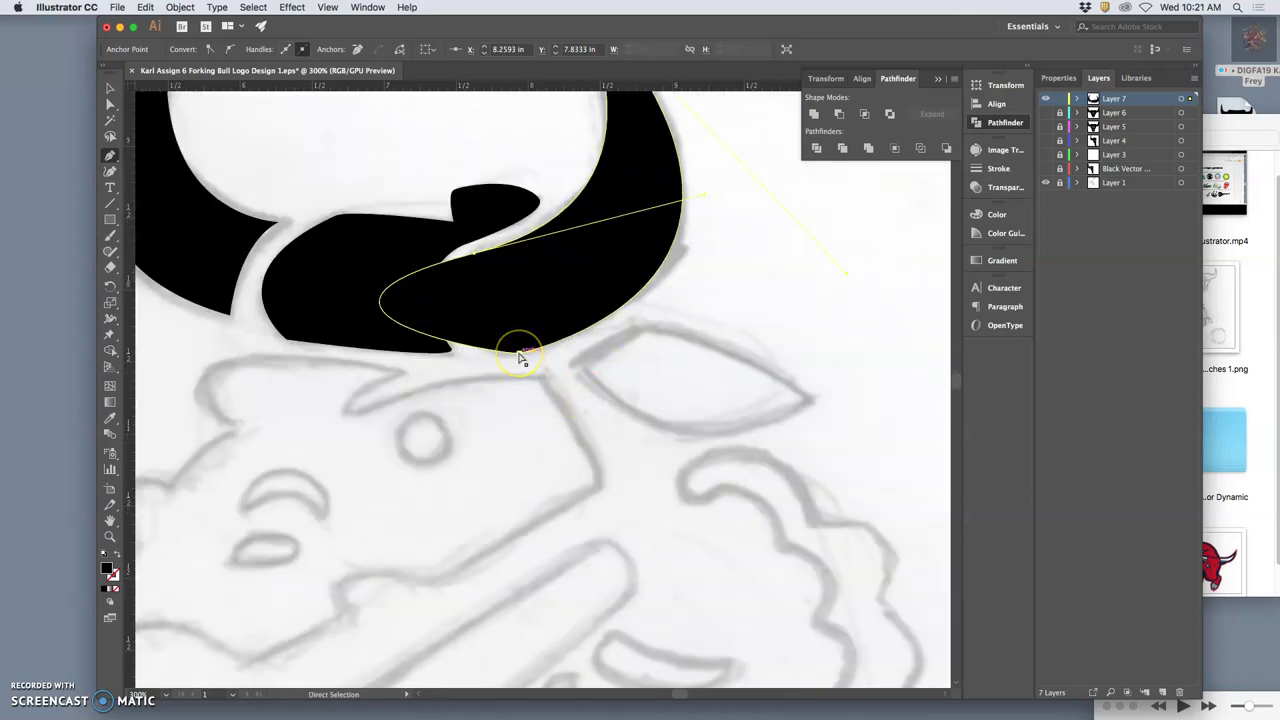
pyautogui.click(520, 355)
pyautogui.moveTo(262, 303); pyautogui.dragTo(407, 280)
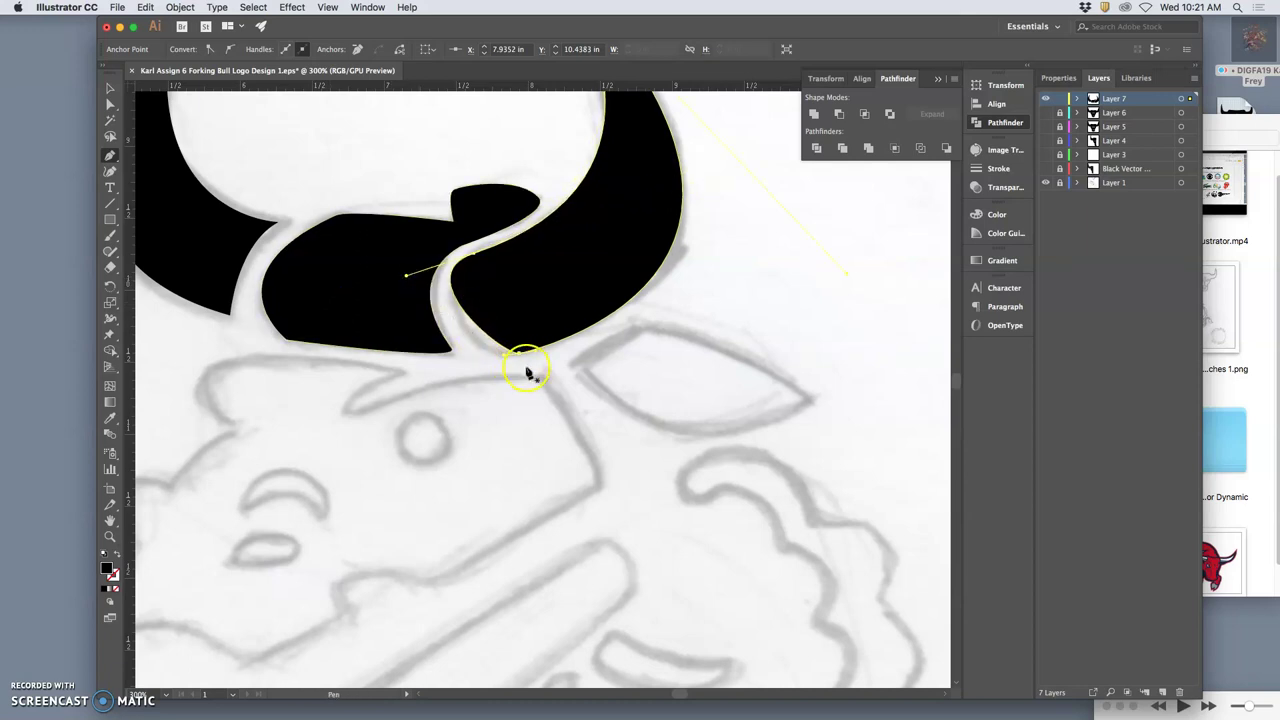
pyautogui.click(521, 365)
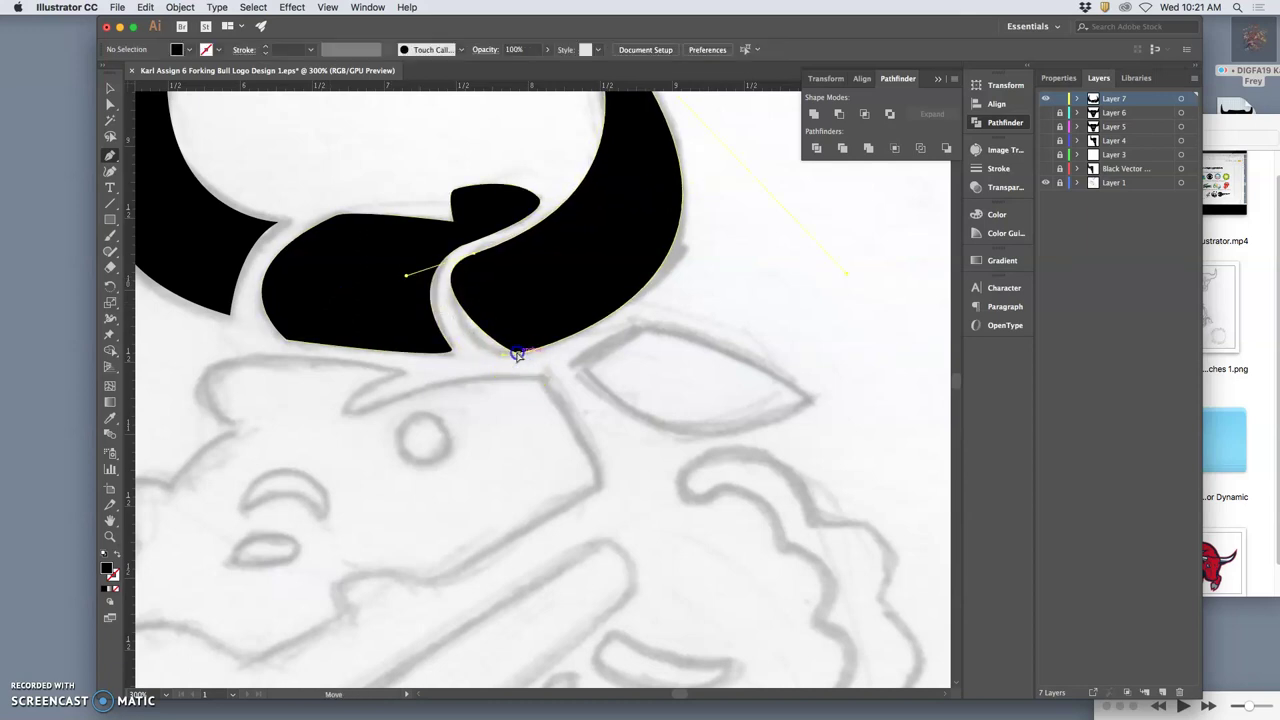
pyautogui.moveTo(514, 354); pyautogui.dragTo(543, 354)
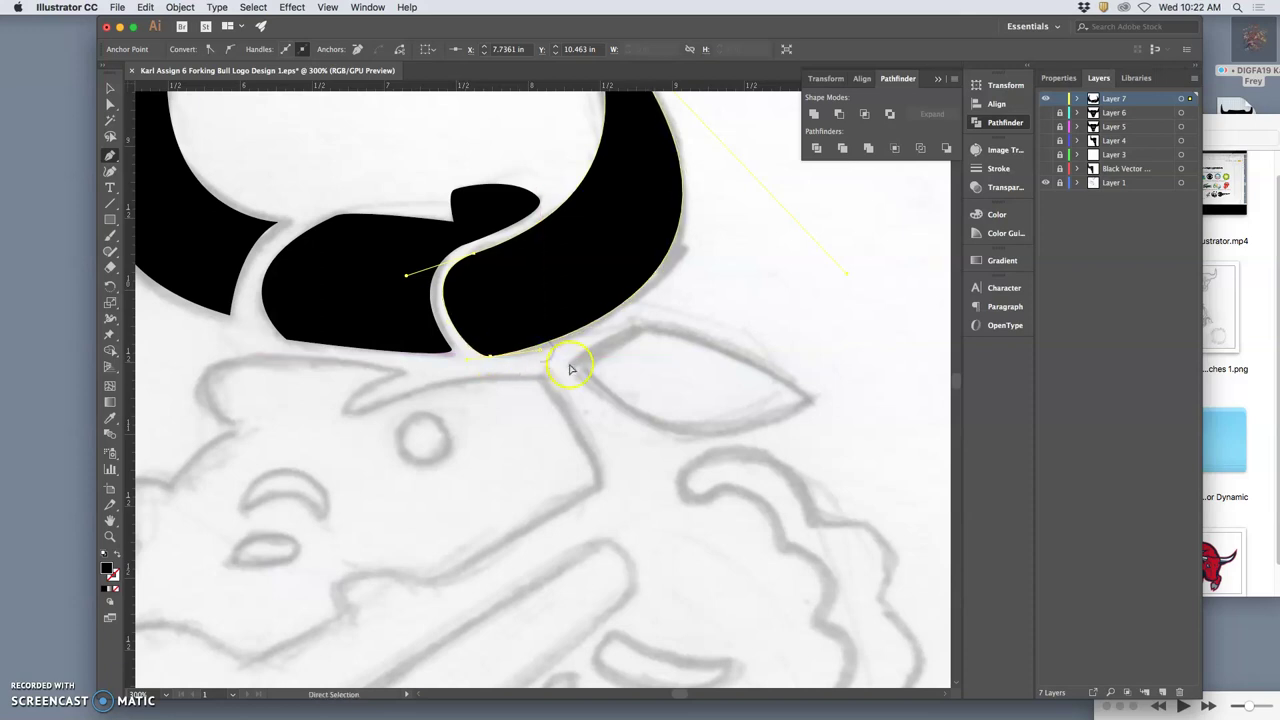
# Reposition the right horn's tip and smooth its outer curve to follow the sketch.
pyautogui.scroll(5, 846, 351)
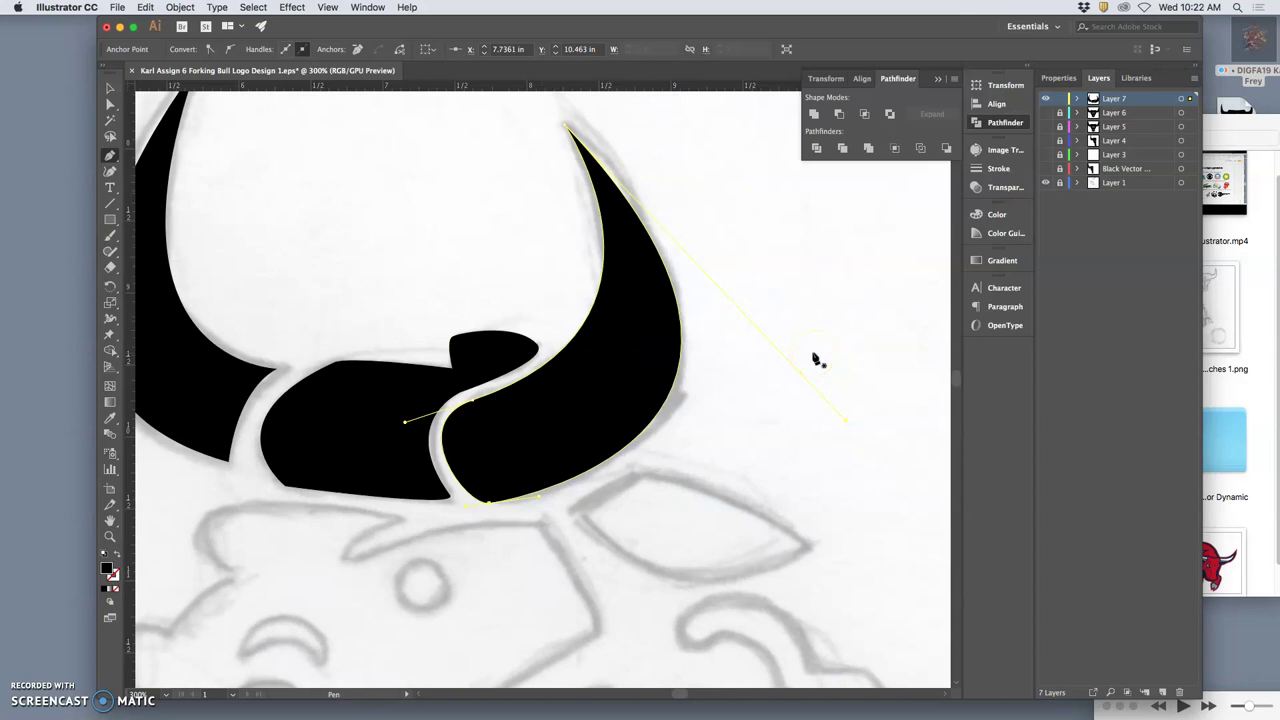
pyautogui.scroll(3, 818, 360)
pyautogui.keyDown('super'); pyautogui.click(623, 243); pyautogui.keyUp('super')
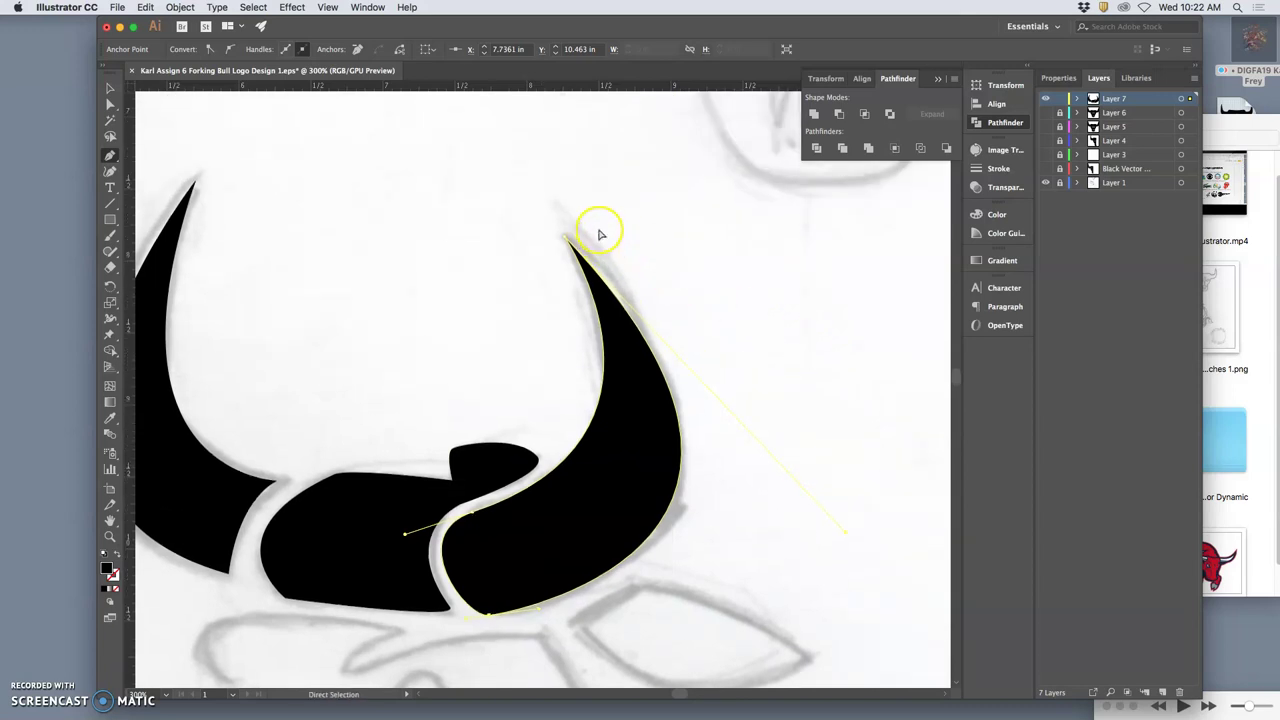
pyautogui.moveTo(570, 241); pyautogui.dragTo(568, 224)
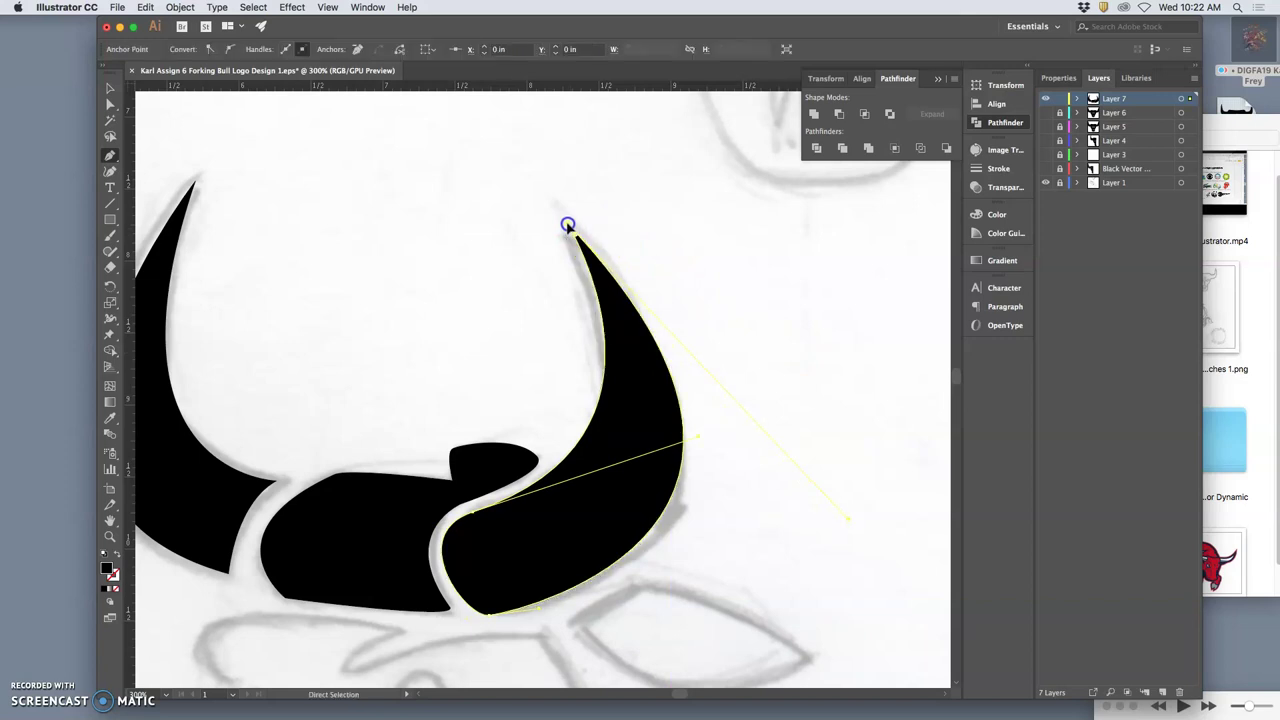
pyautogui.moveTo(567, 226); pyautogui.dragTo(605, 272)
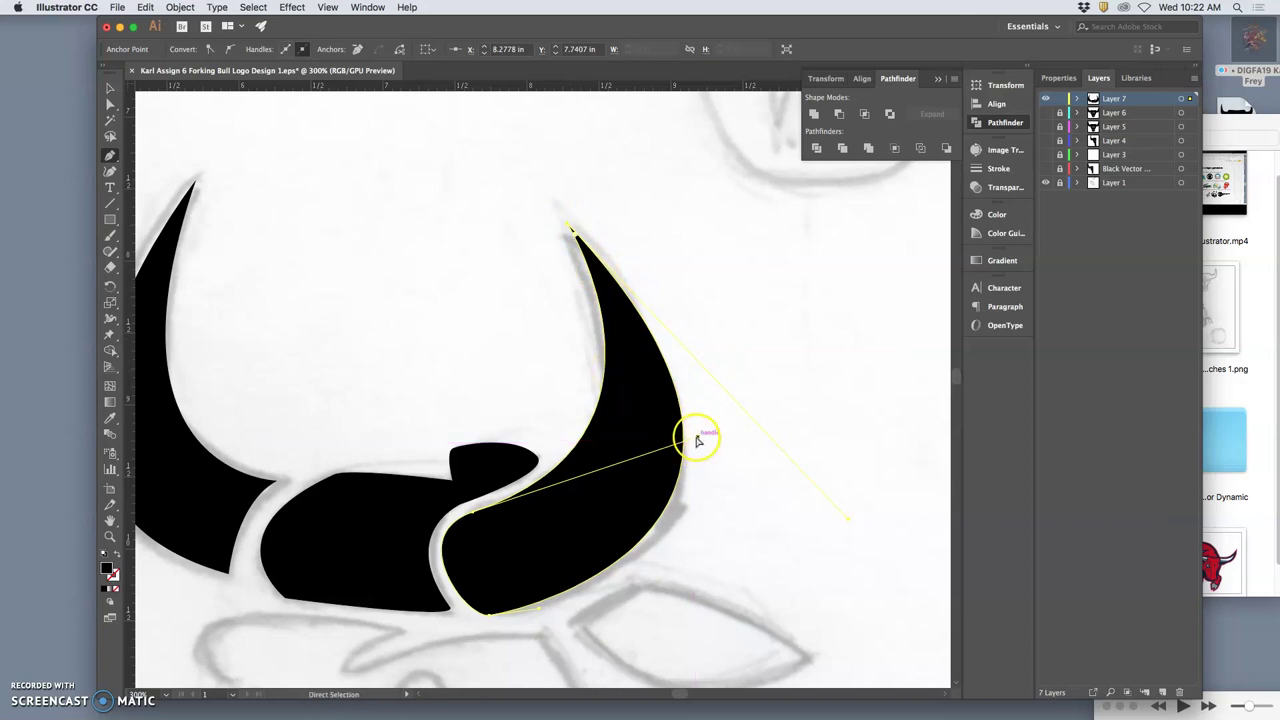
pyautogui.moveTo(700, 437); pyautogui.dragTo(679, 453)
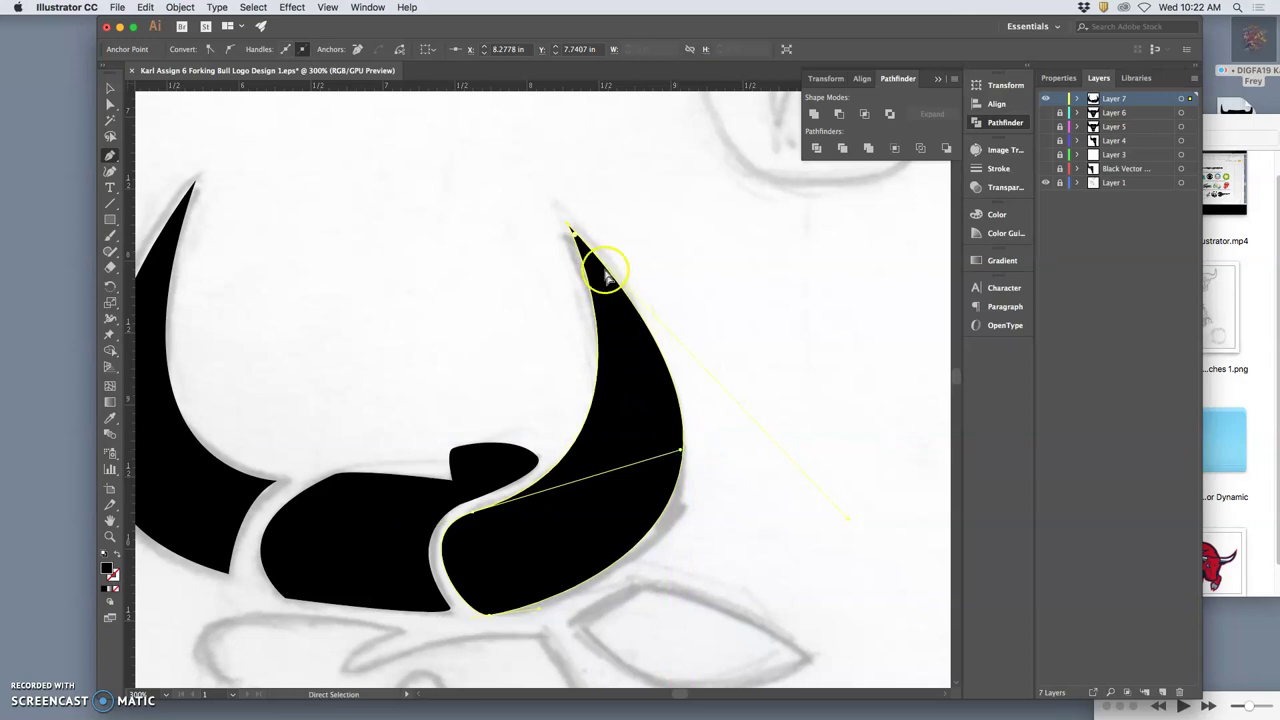
pyautogui.click(568, 229)
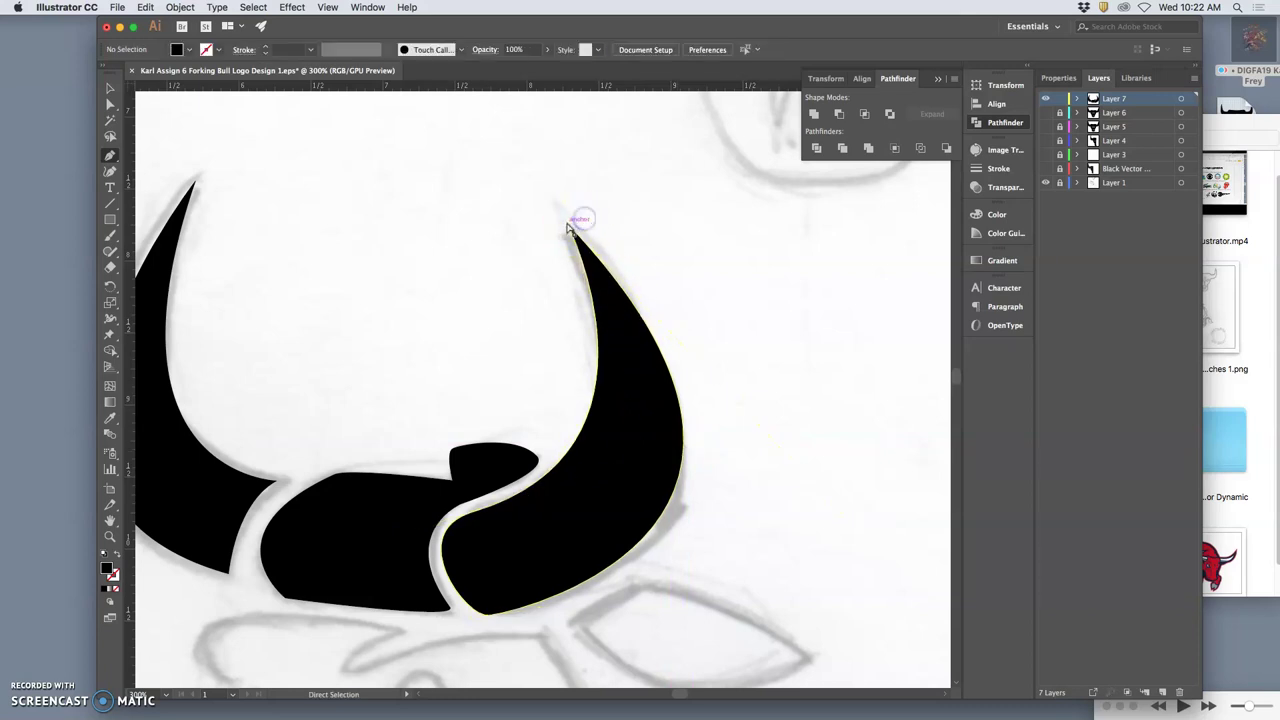
pyautogui.moveTo(567, 230); pyautogui.dragTo(566, 231)
pyautogui.moveTo(685, 450); pyautogui.dragTo(677, 467)
pyautogui.click(728, 492)
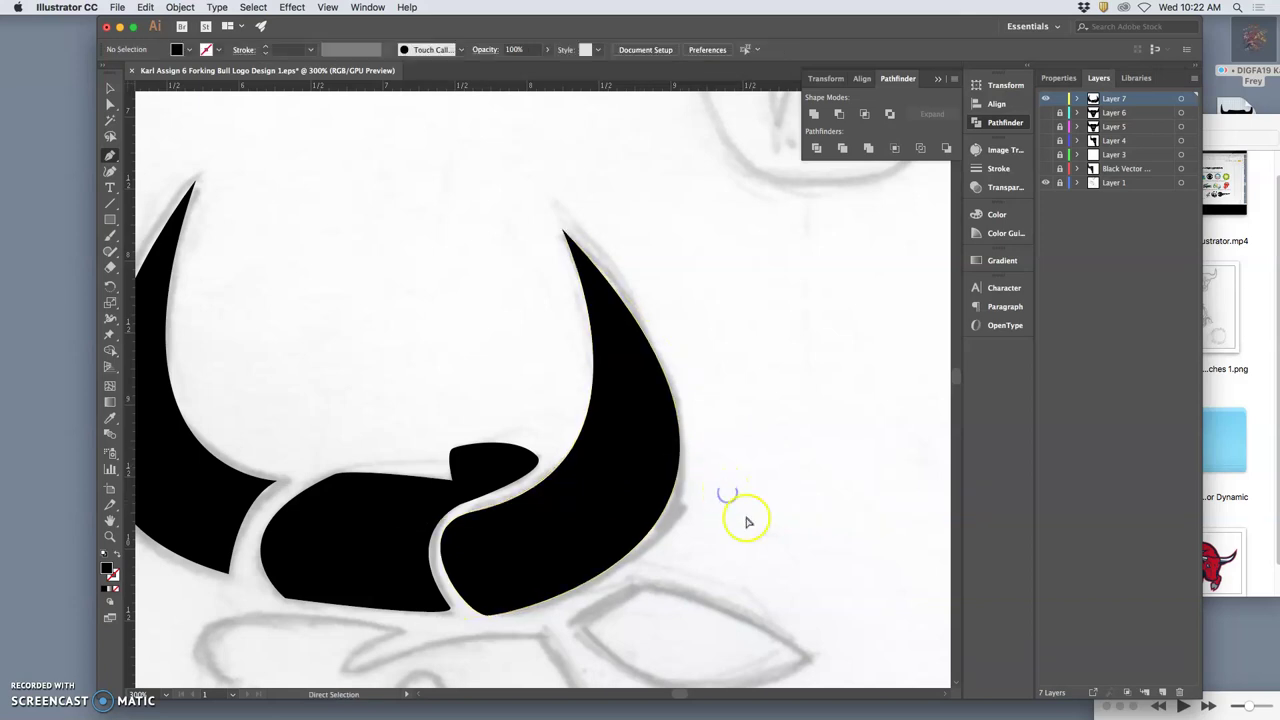
# Zoom out to see both horns and nudge an anchor on the left horn.
pyautogui.press('super+minus')
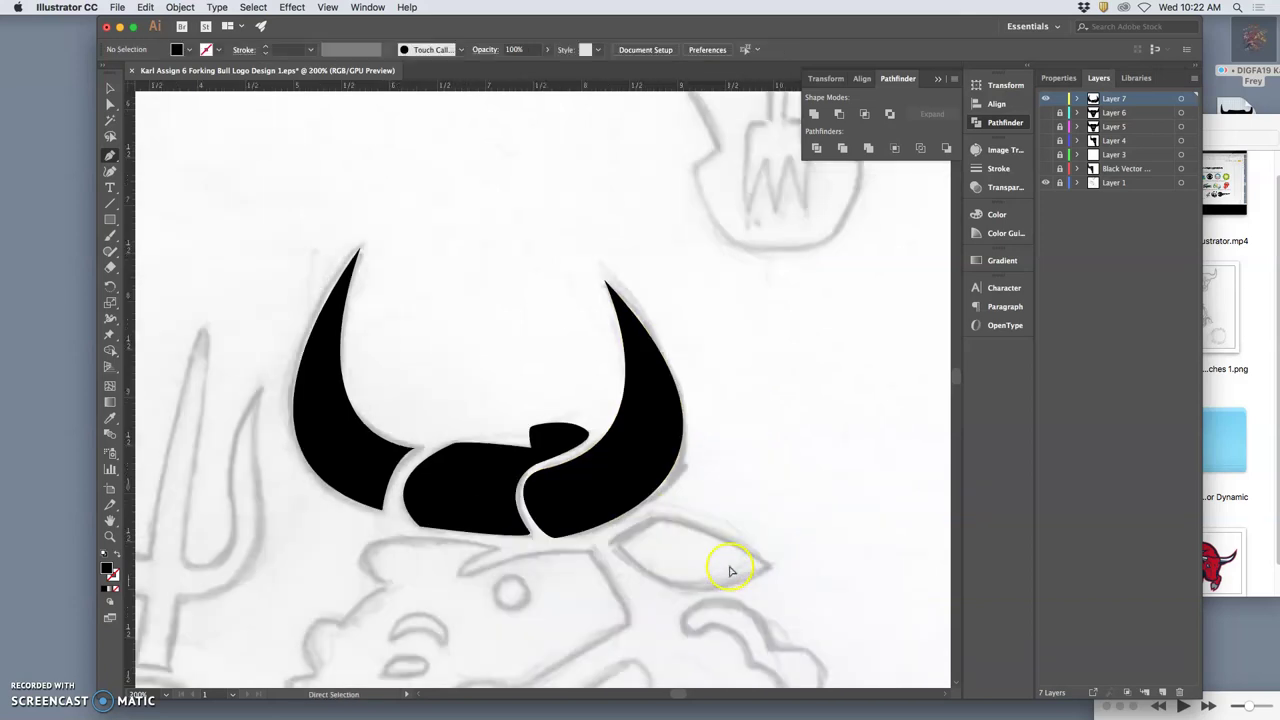
pyautogui.press('super+minus')
pyautogui.press('p')
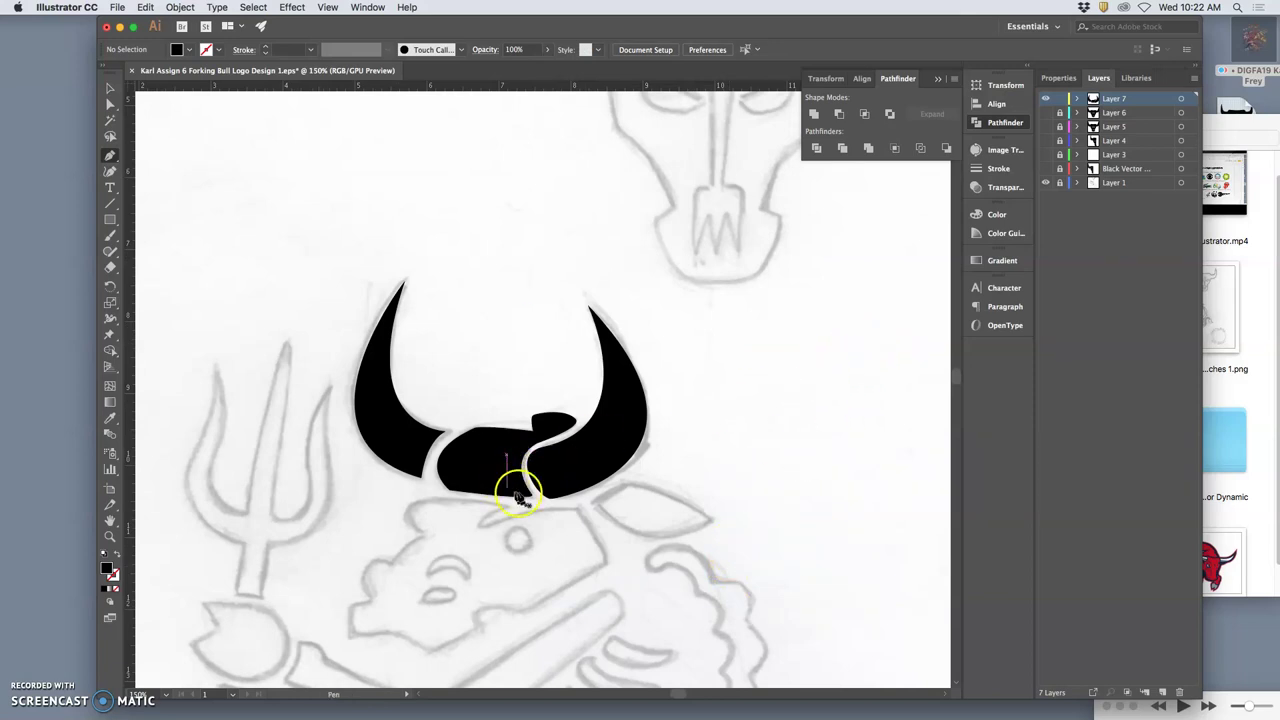
pyautogui.click(518, 494)
pyautogui.click(423, 450)
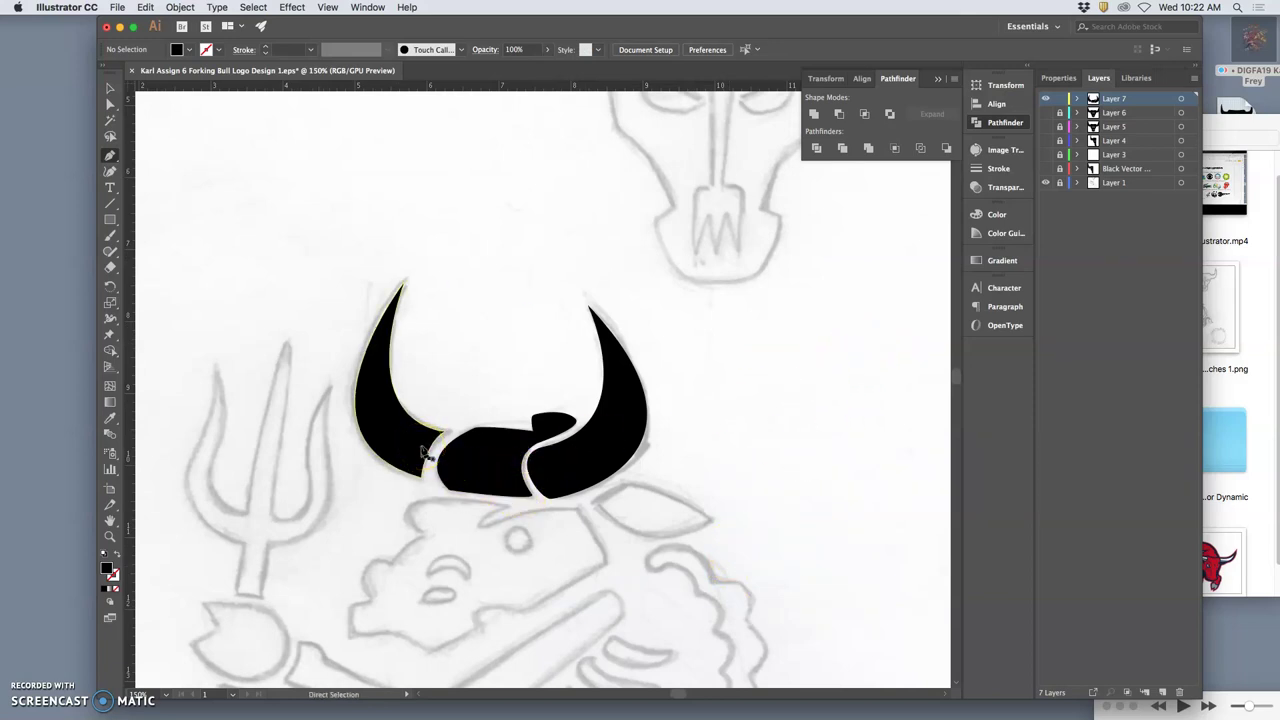
pyautogui.keyDown('super'); pyautogui.click(425, 447); pyautogui.keyUp('super')
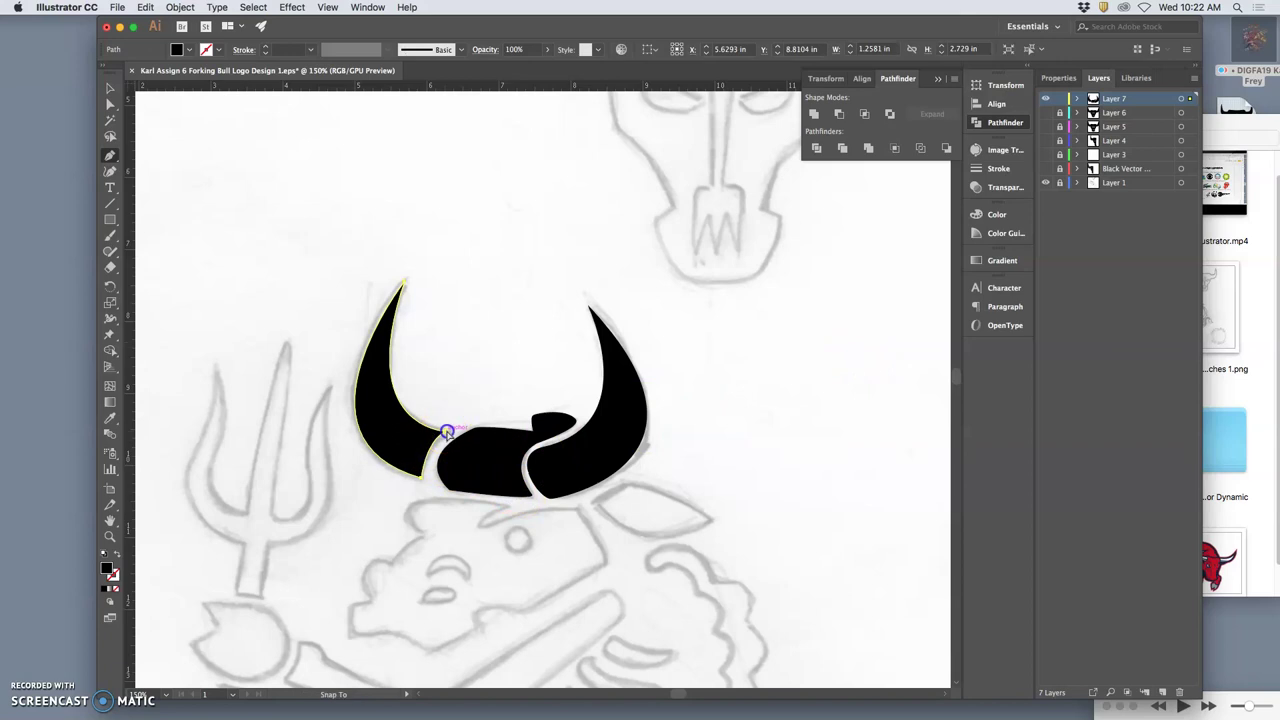
pyautogui.moveTo(447, 431); pyautogui.dragTo(452, 437)
# Undo a stray segment and reshape the left horn's inner base and outer edge curves.
pyautogui.keyDown('super'); pyautogui.click(428, 479); pyautogui.keyUp('super')
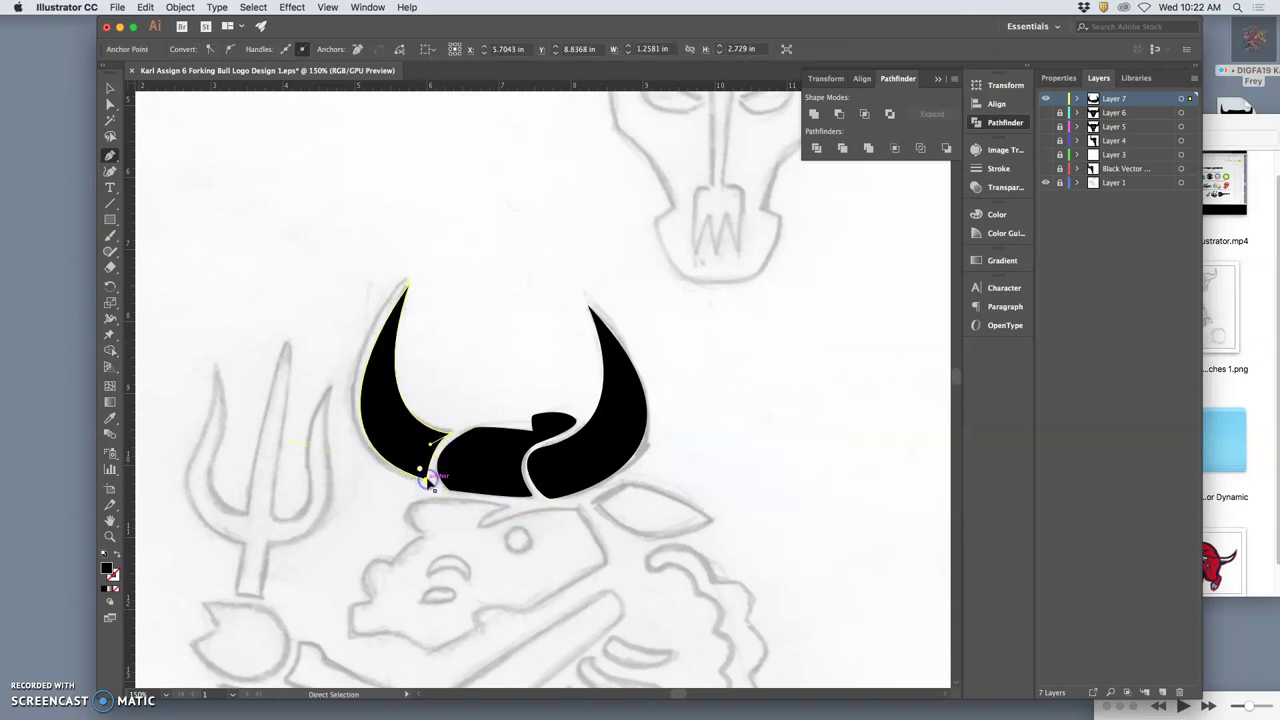
pyautogui.click(302, 450)
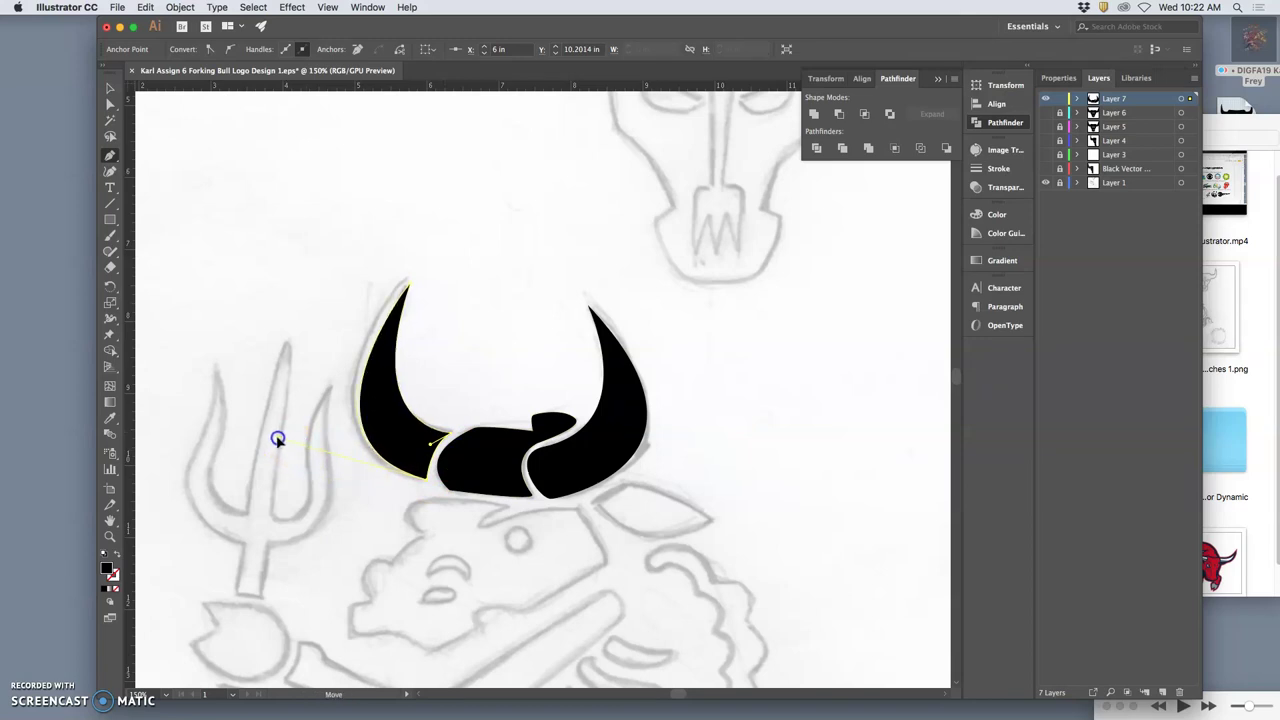
pyautogui.press('super+z')
pyautogui.click(427, 448)
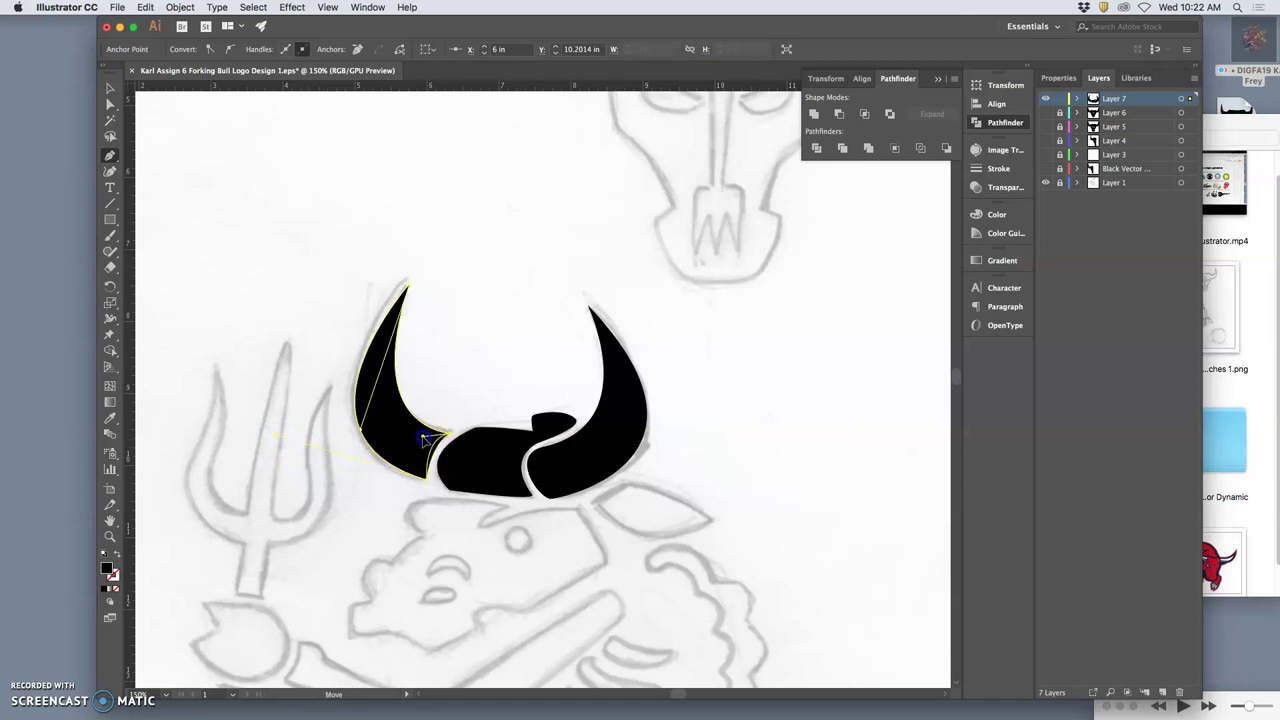
pyautogui.press('super+z')
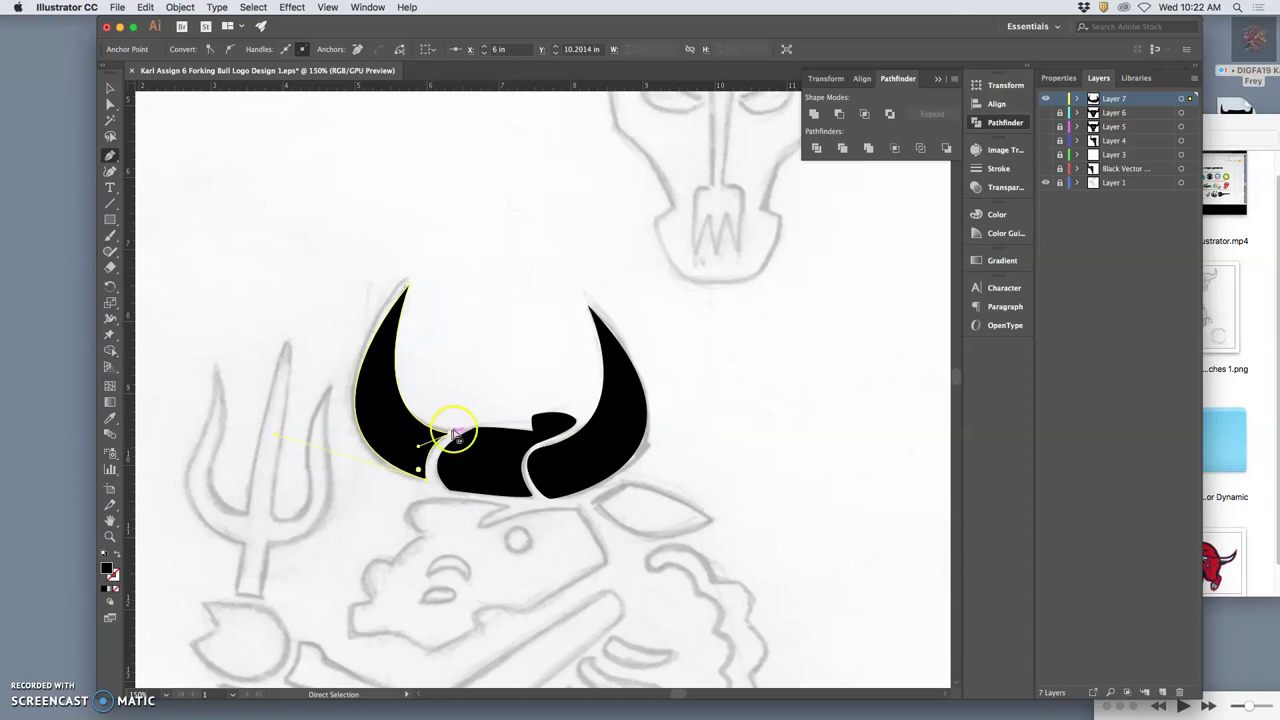
pyautogui.moveTo(455, 432); pyautogui.dragTo(446, 432)
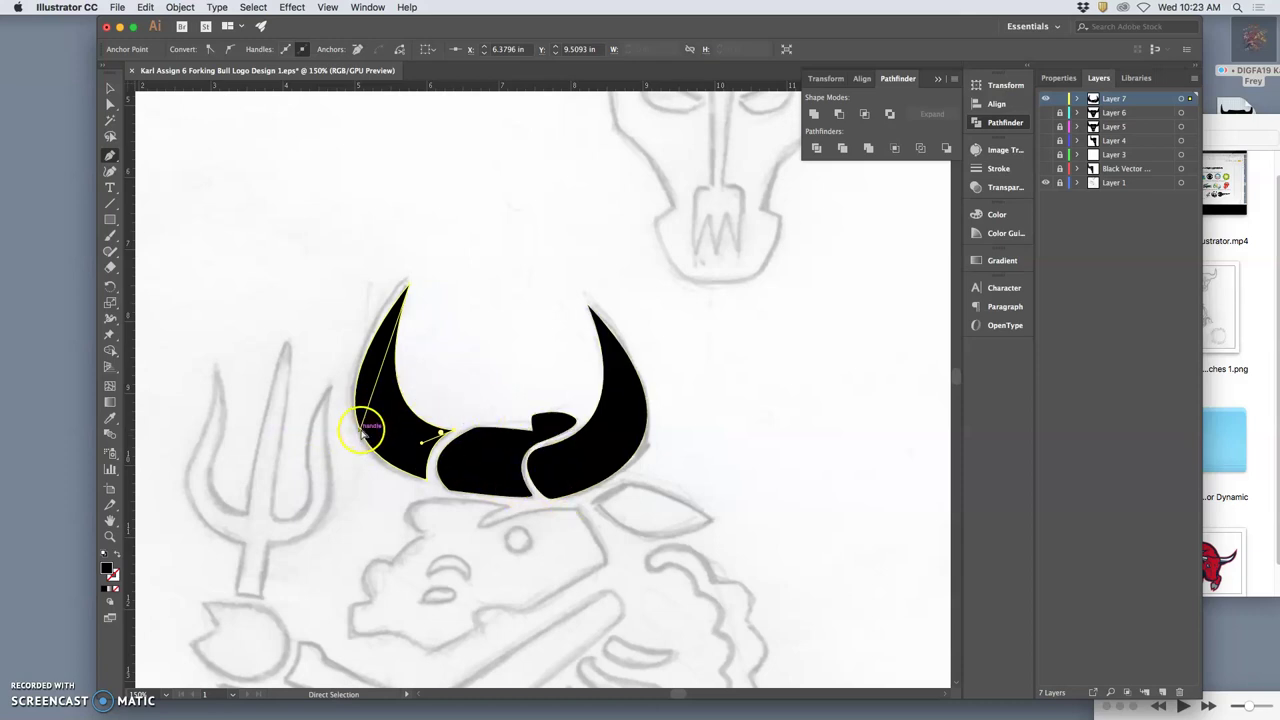
pyautogui.moveTo(366, 432); pyautogui.dragTo(350, 433)
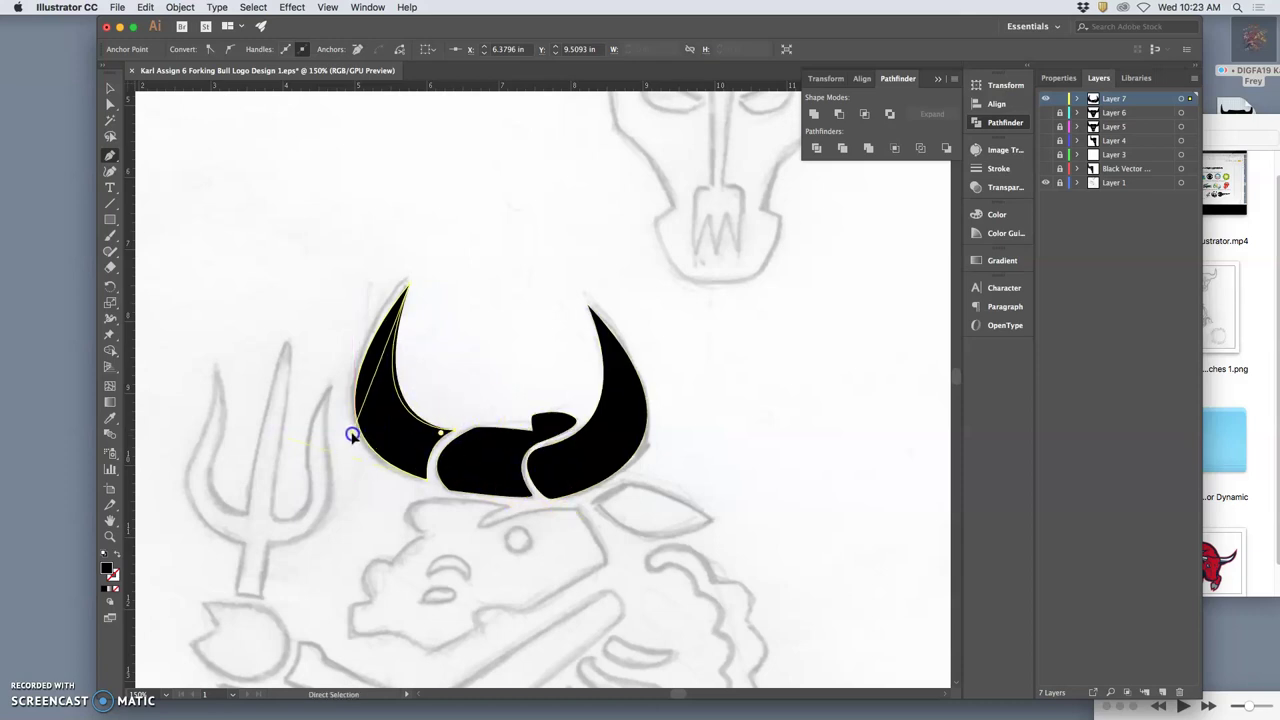
pyautogui.click(412, 401)
pyautogui.click(433, 398)
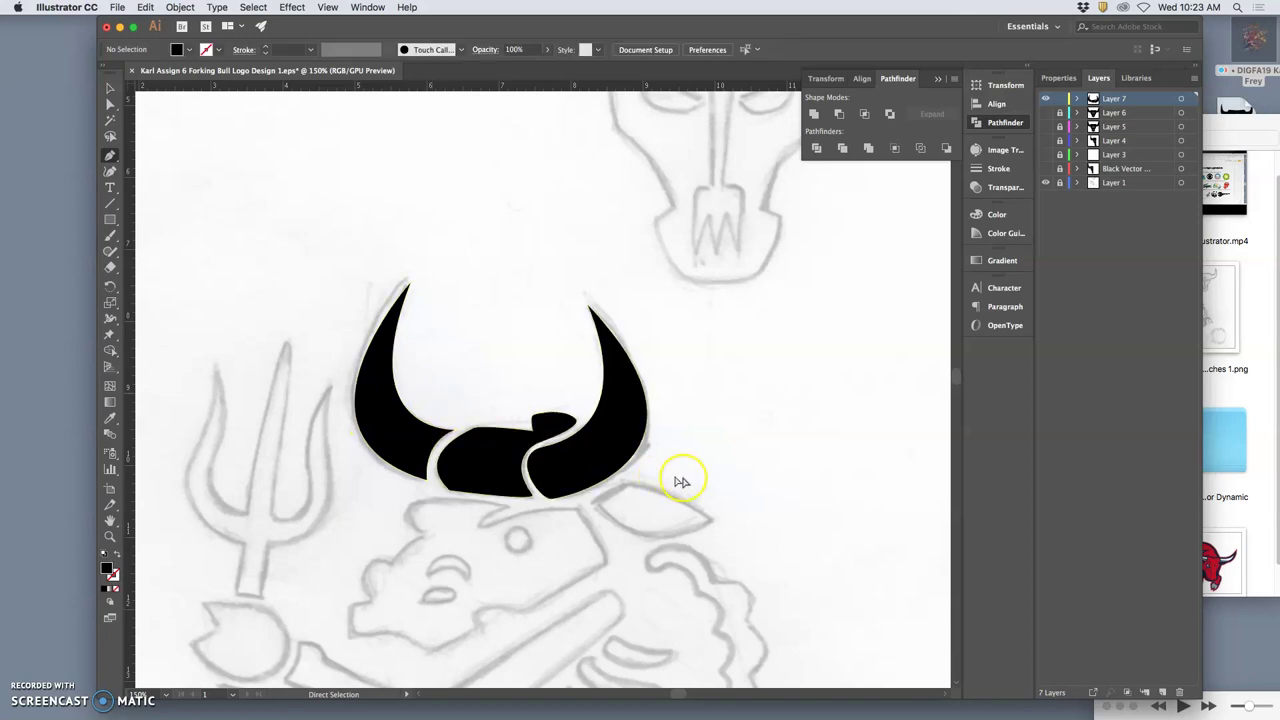
# With the Layer 1 sketch hidden, pull the left horn's lower point outward, then show the sketch again.
pyautogui.click(1046, 182)
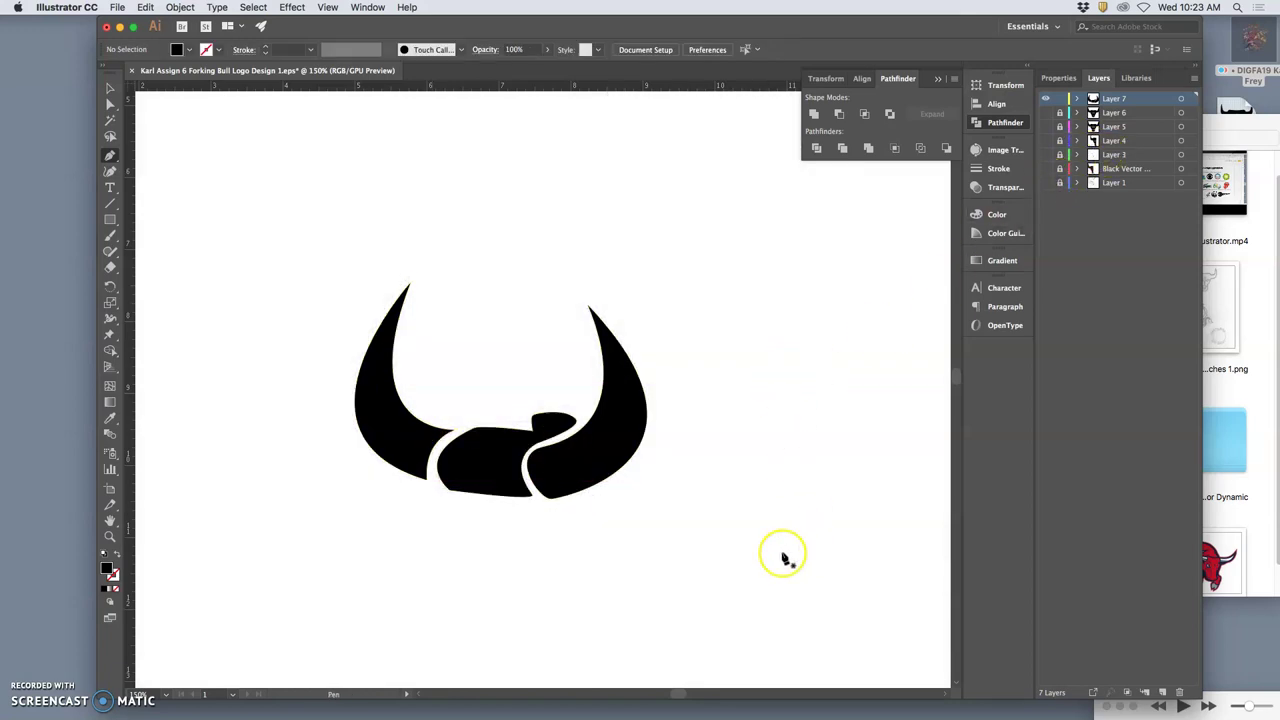
pyautogui.press('super+minus')
pyautogui.press('super+minus')
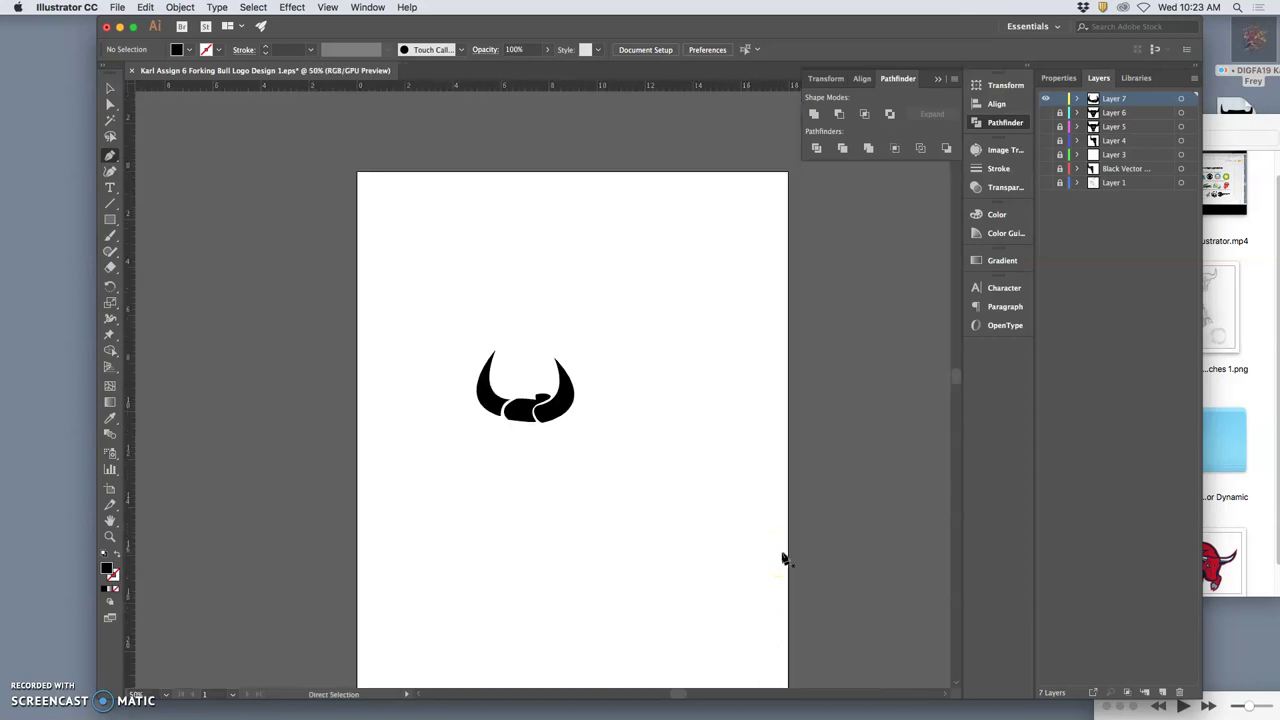
pyautogui.press('super+equal')
pyautogui.press('super+equal')
pyautogui.press('super+equal')
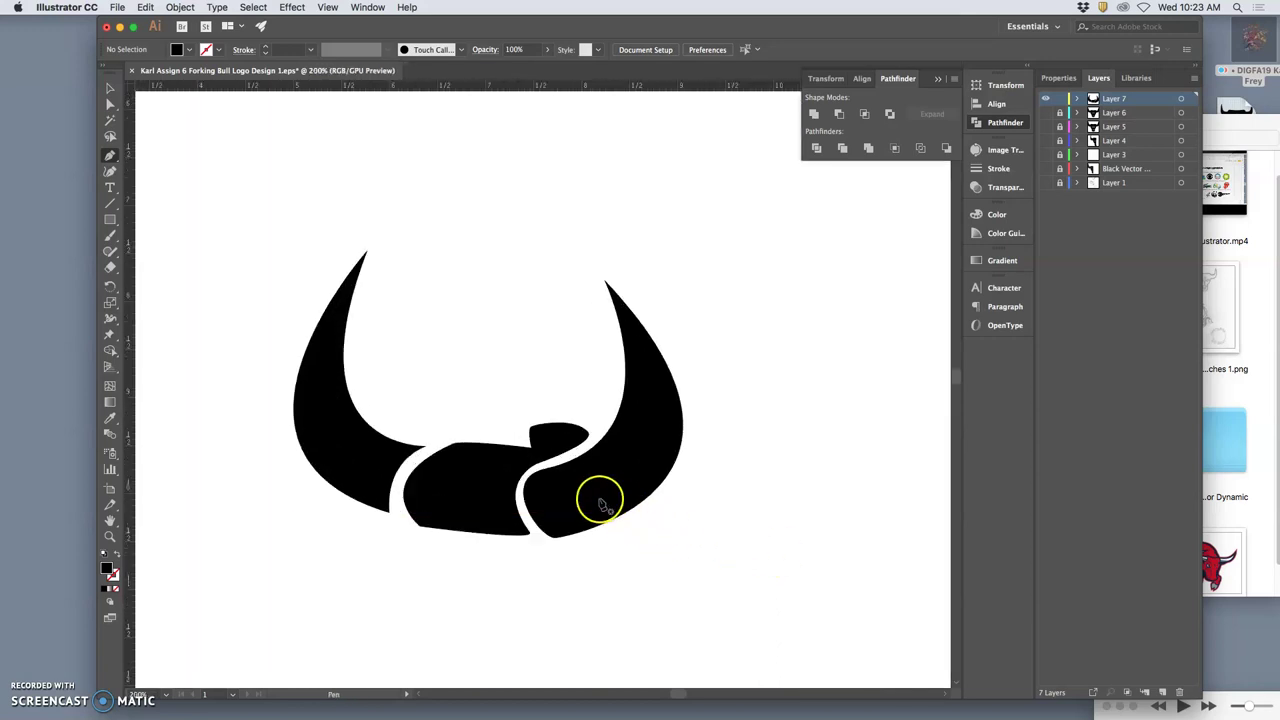
pyautogui.keyDown('super'); pyautogui.click(387, 470); pyautogui.keyUp('super')
pyautogui.moveTo(385, 470)
pyautogui.mouseDown()
pyautogui.moveTo(408, 480)
pyautogui.moveTo(391, 523)
pyautogui.moveTo(383, 464)
pyautogui.moveTo(372, 464)
pyautogui.mouseUp()
pyautogui.click(399, 483)
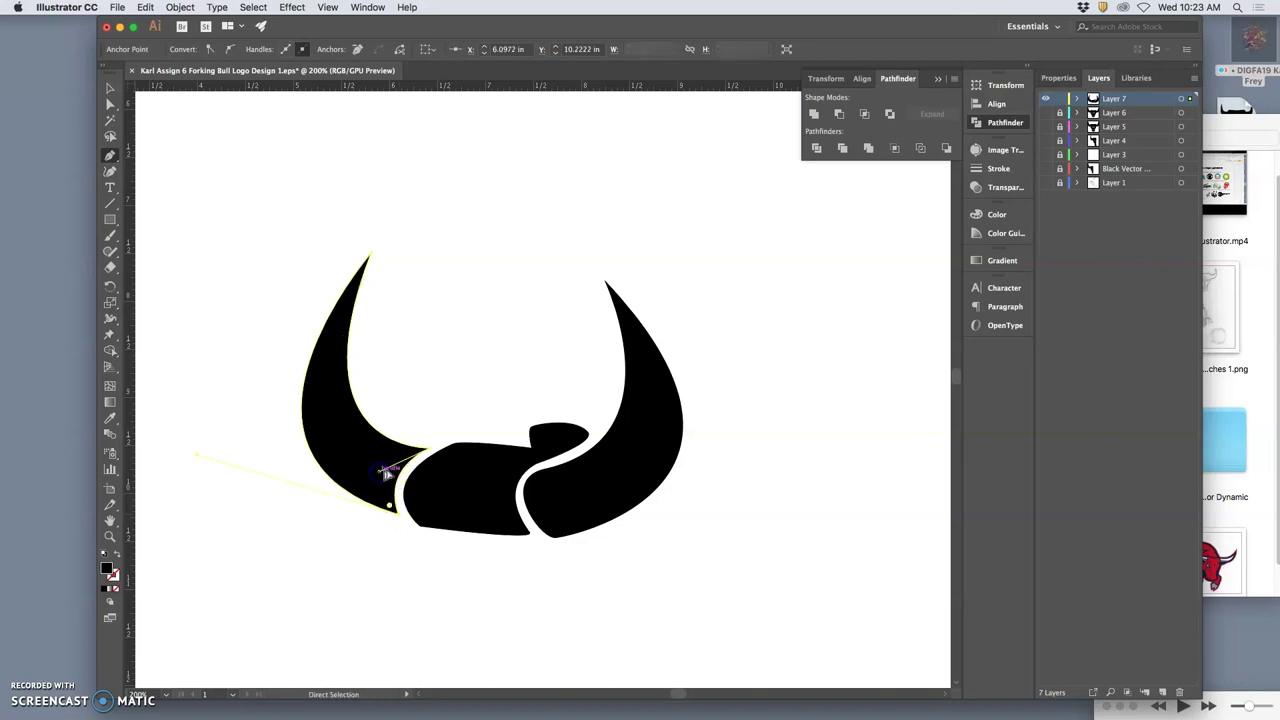
pyautogui.click(457, 409)
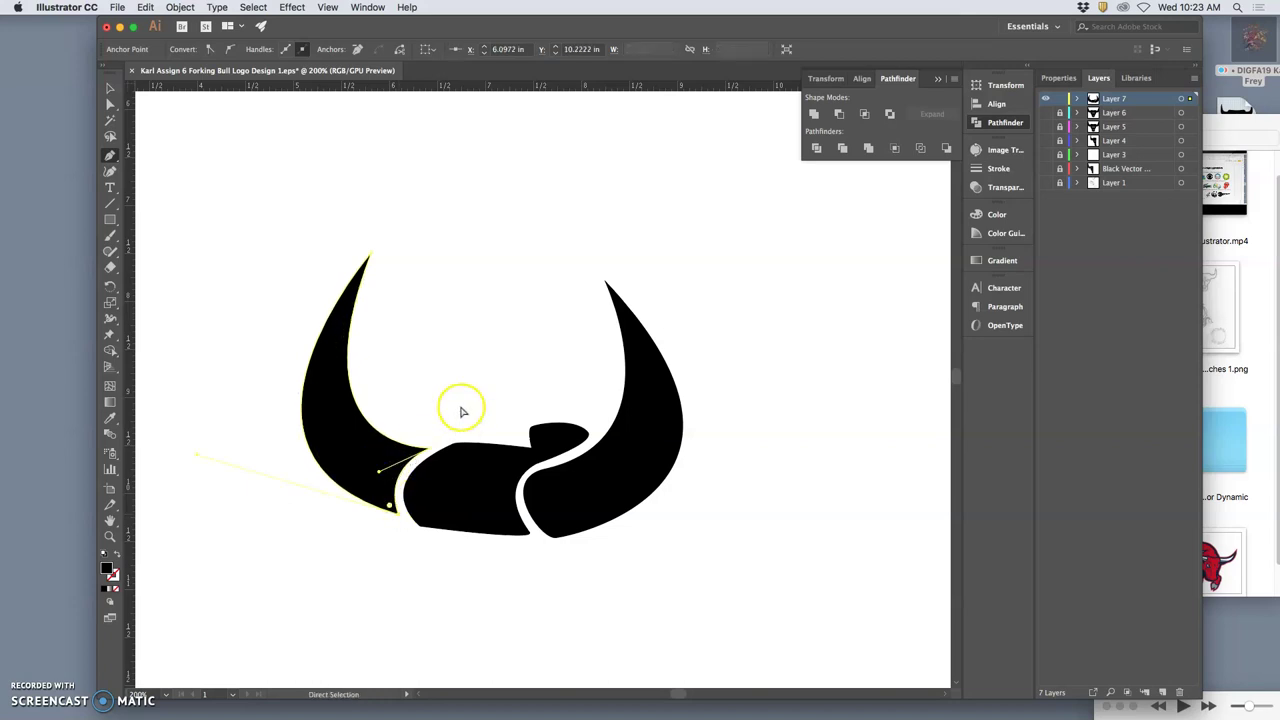
pyautogui.click(1045, 182)
pyautogui.scroll(-2, 737, 436)
pyautogui.scroll(-6, 737, 439)
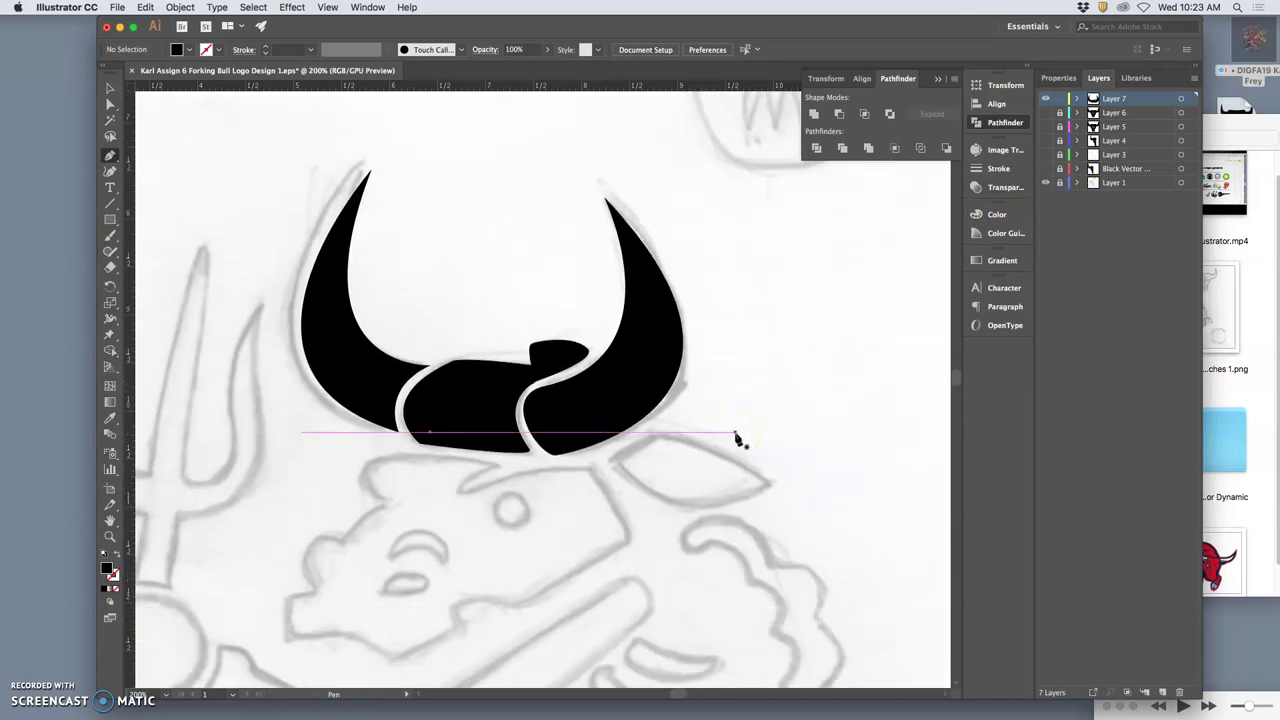
pyautogui.press('super+minus')
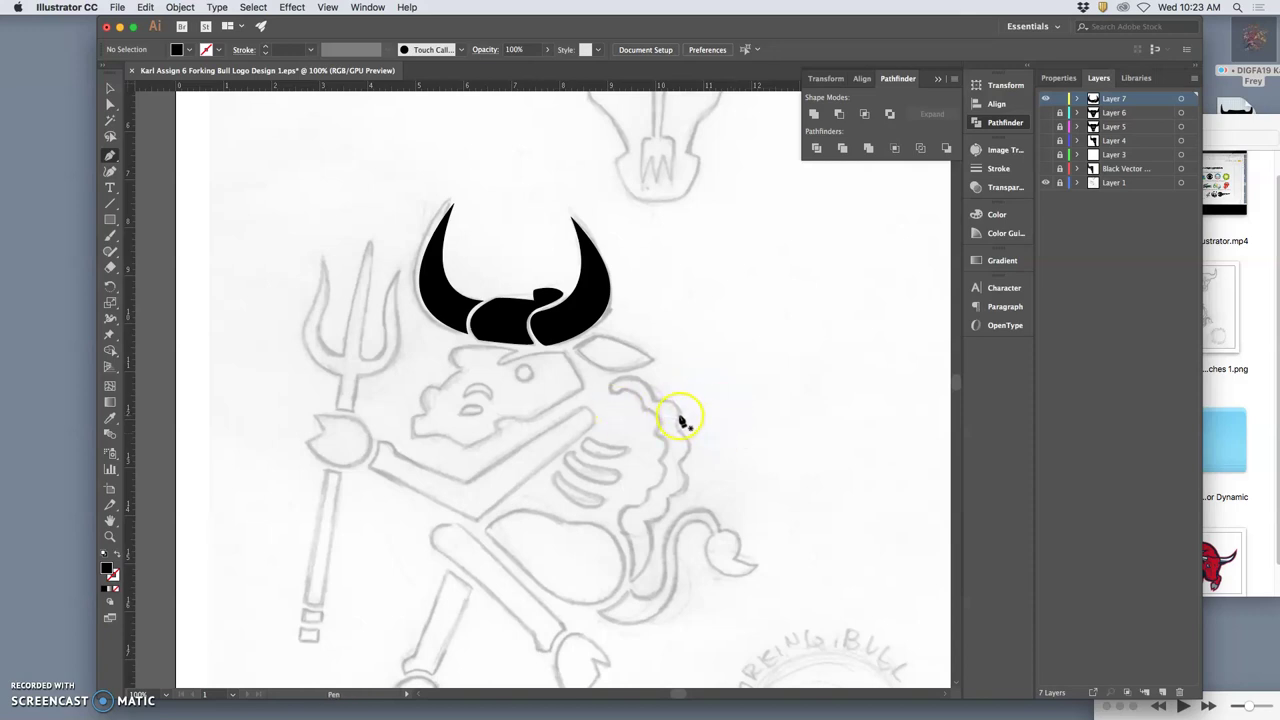
pyautogui.press('super+equal')
pyautogui.press('super+equal')
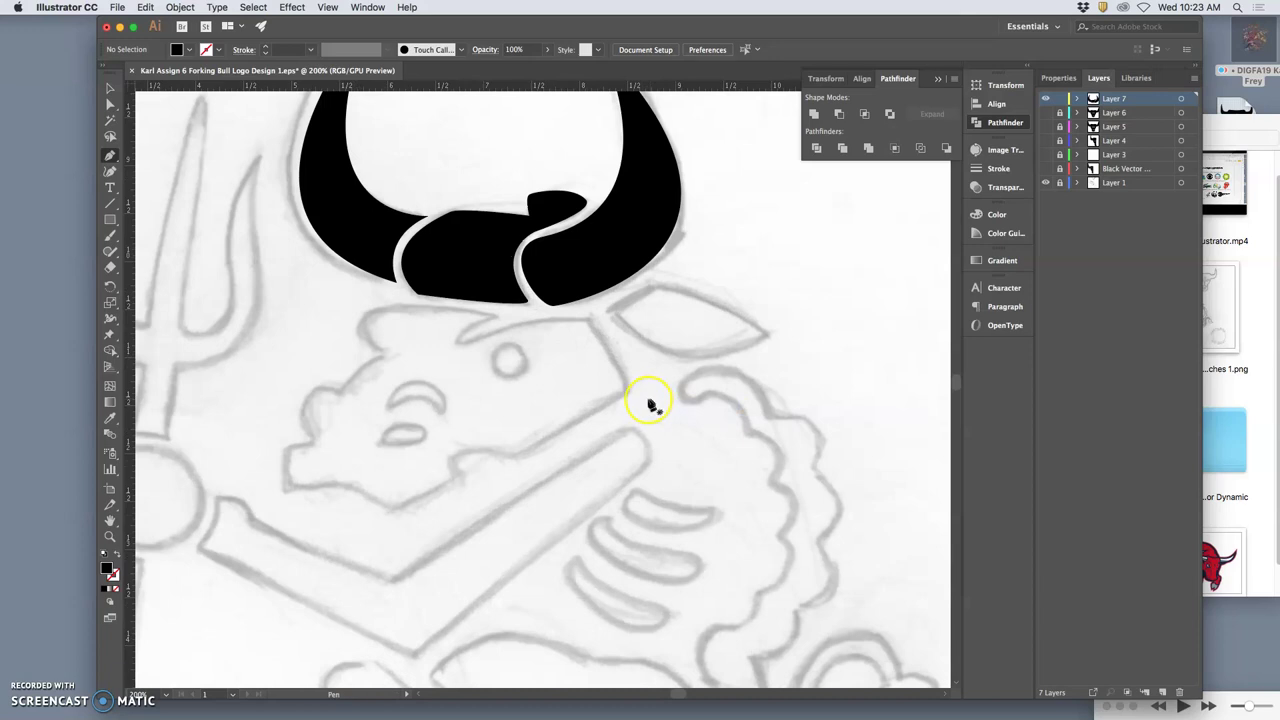
pyautogui.hscroll(-5, 628, 405)
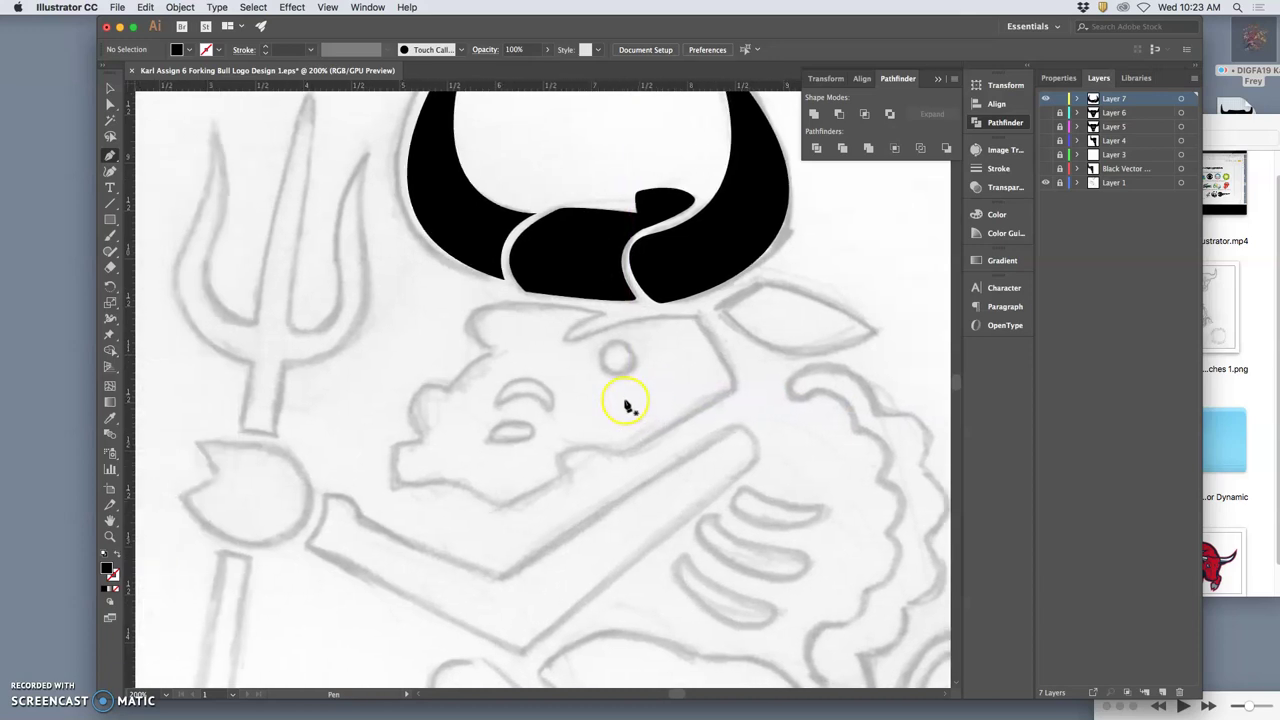